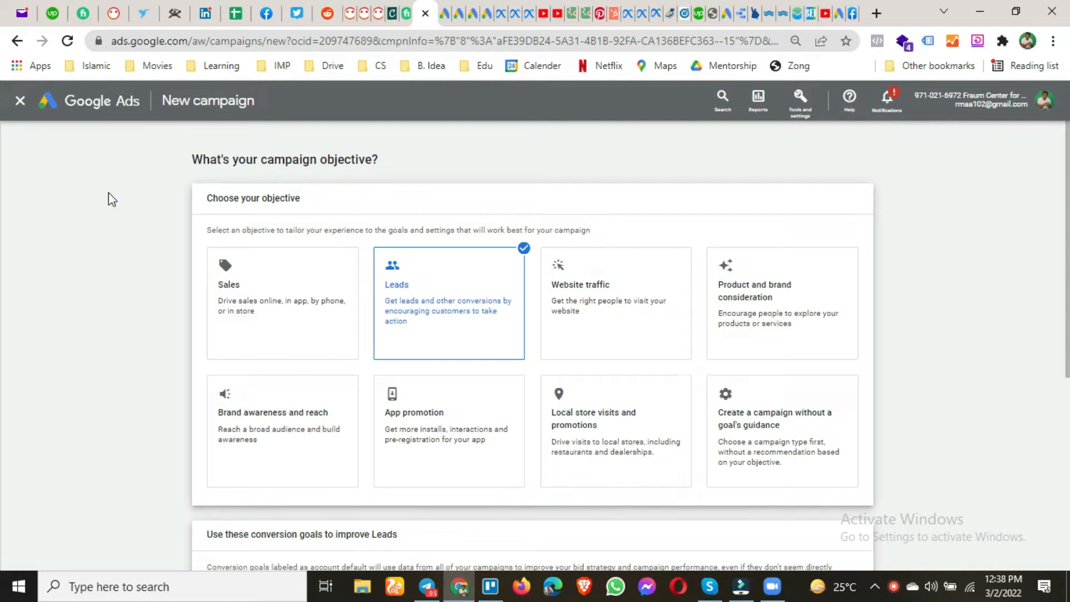
- Examine the campaign objectives and the default conversion goals listed for Leads
drag(207, 160, 355, 160)
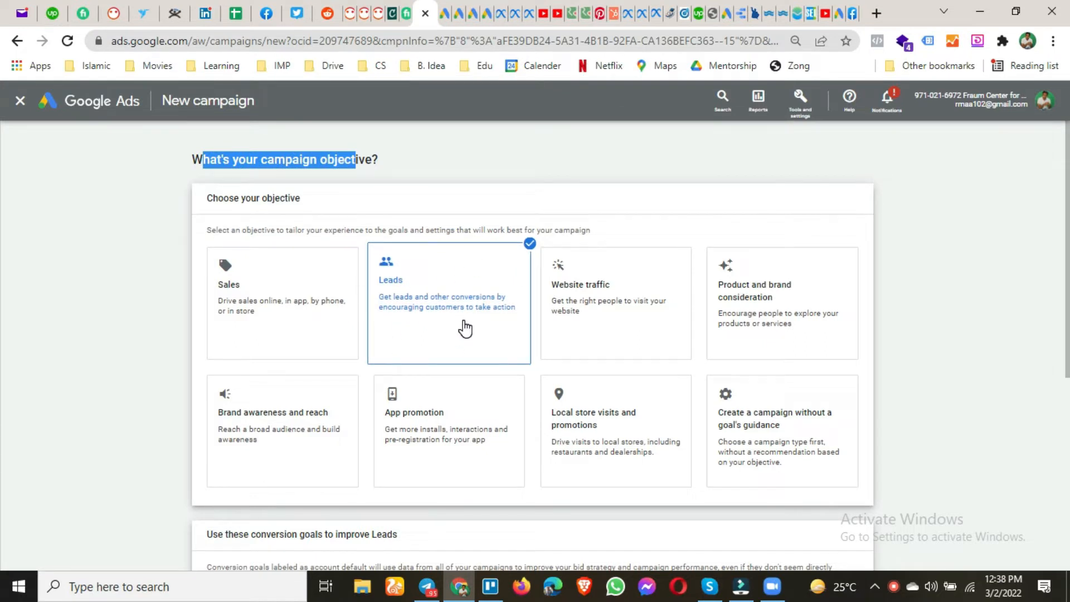
scroll(466, 329, down, 1)
scroll(464, 328, down, 2)
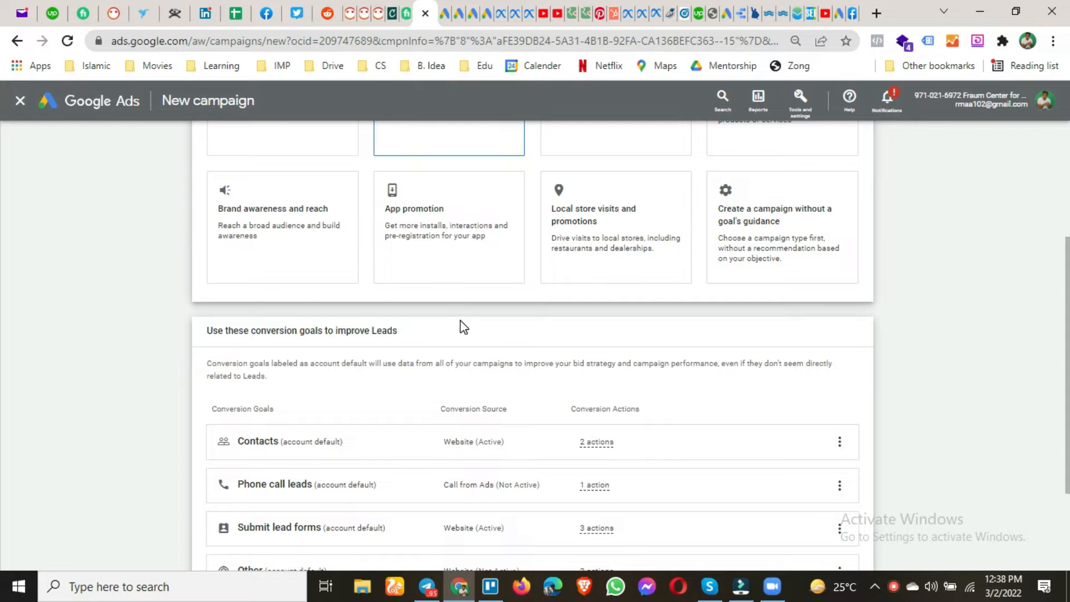
scroll(463, 327, down, 1)
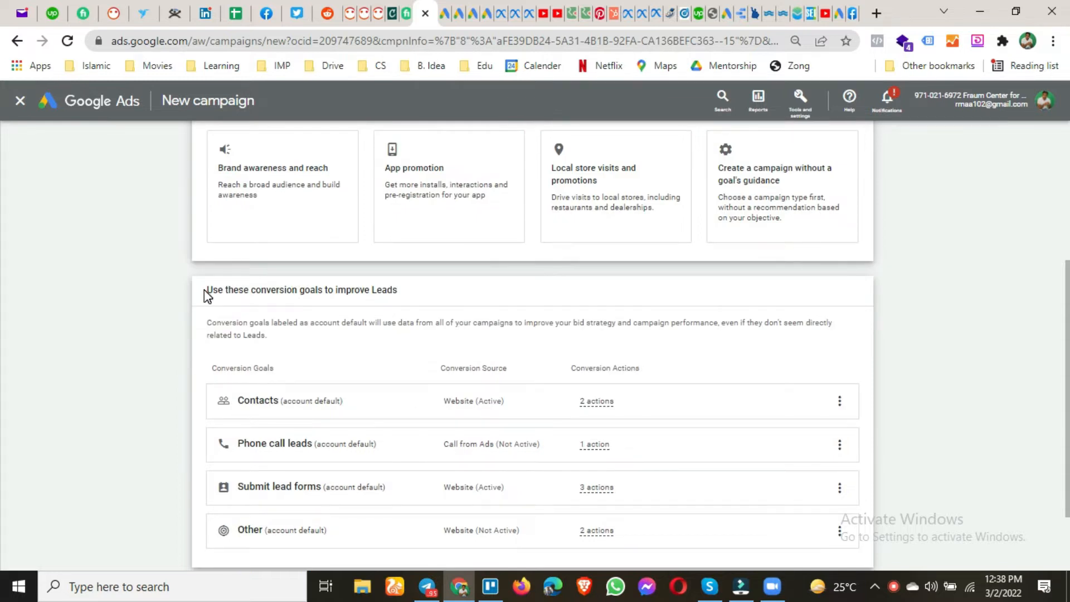
drag(208, 293, 400, 297)
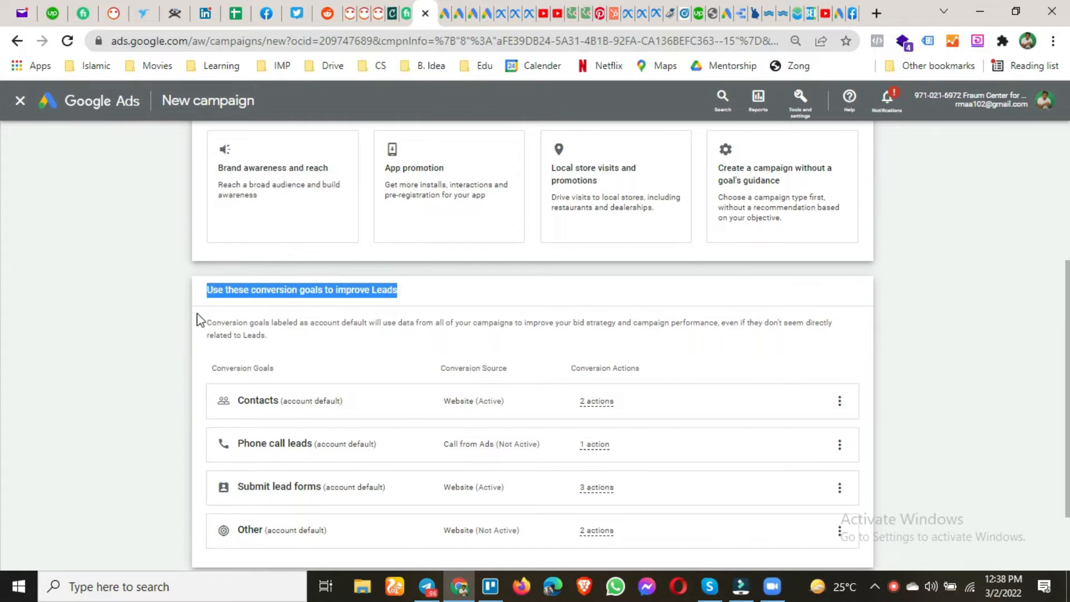
scroll(283, 301, down, 1)
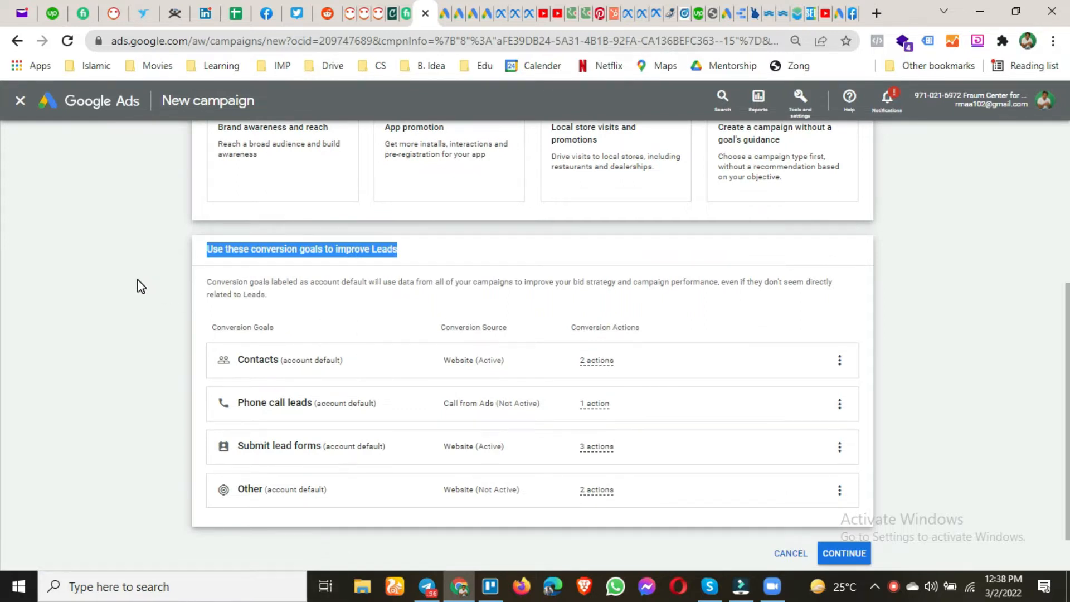
scroll(141, 287, down, 1)
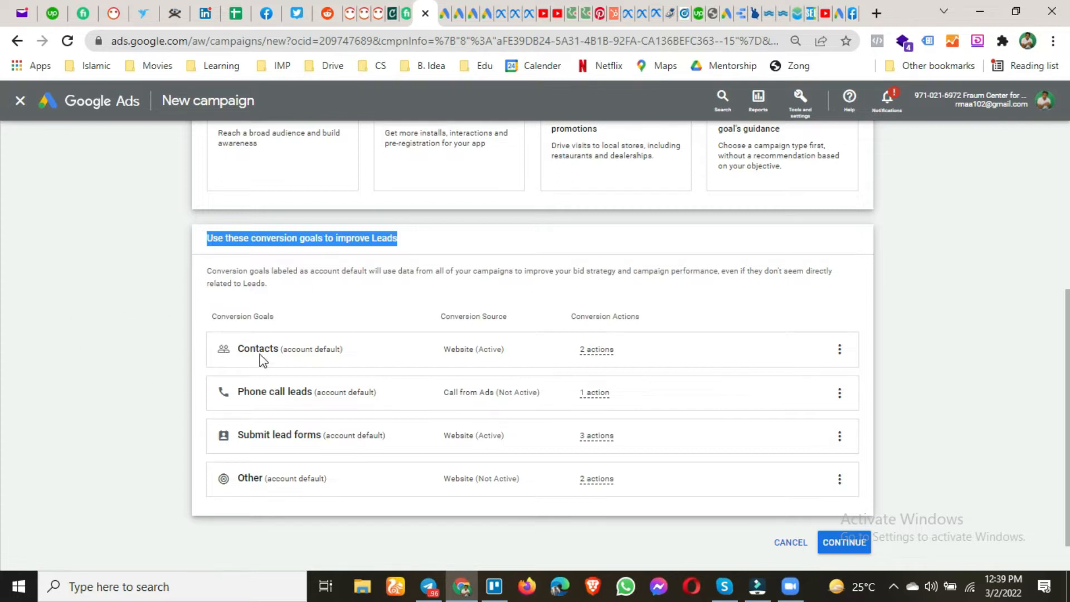
drag(237, 349, 281, 351)
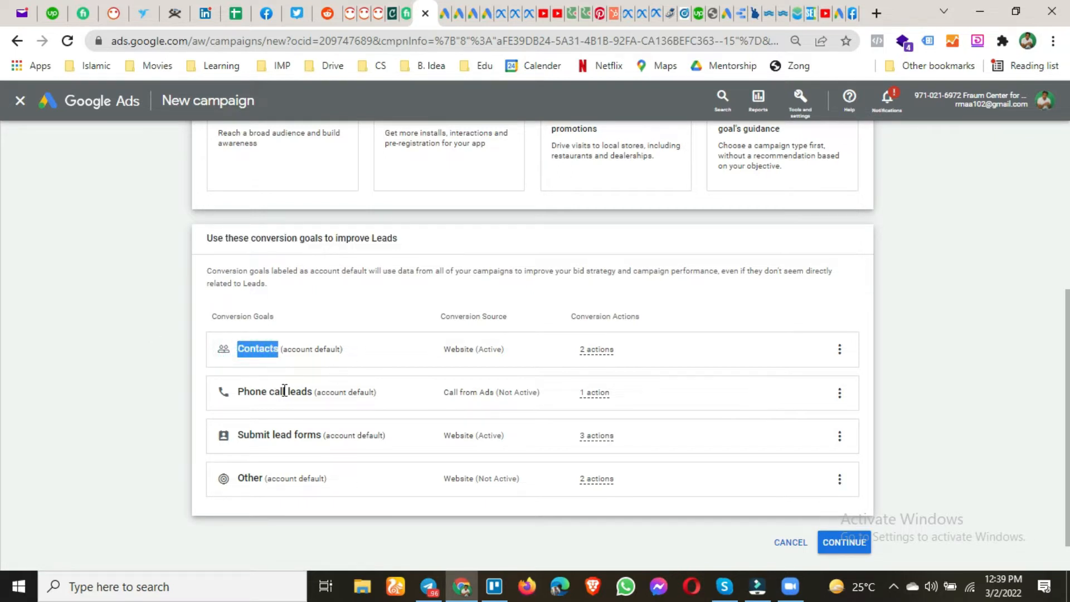
- Remove the Other, Submit lead forms and Phone call leads conversion goals, keeping only Contacts
click(840, 480)
click(891, 486)
click(671, 371)
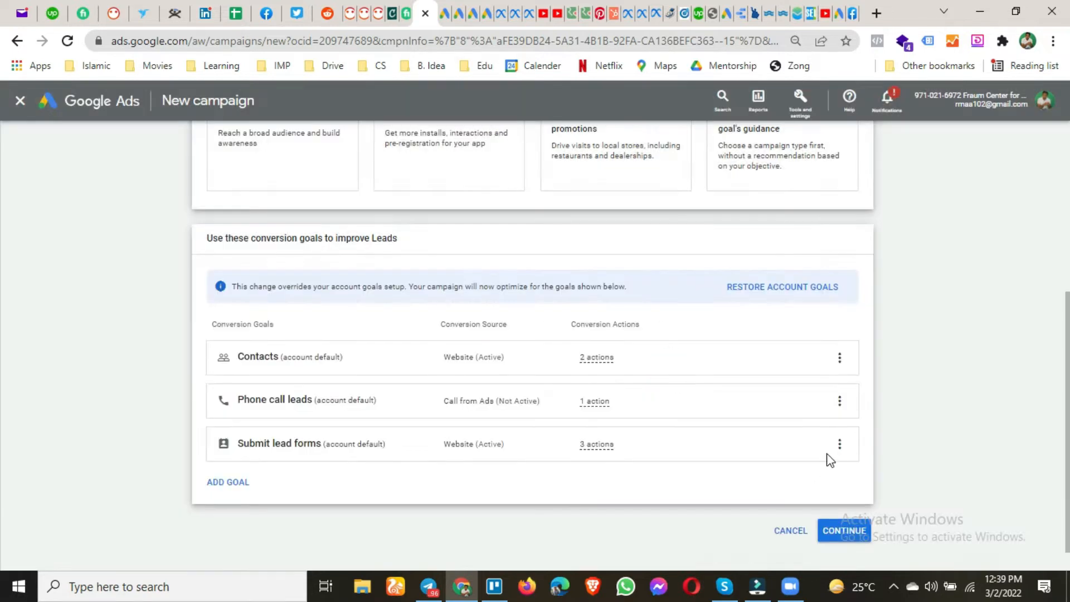
click(839, 446)
click(848, 452)
click(641, 367)
click(840, 415)
click(854, 432)
click(668, 371)
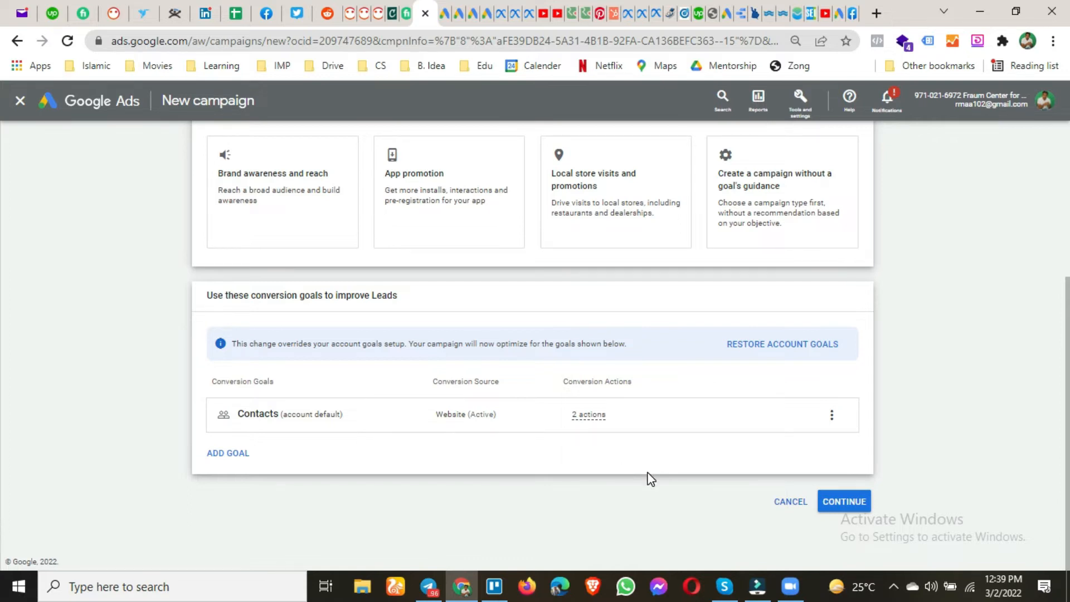
- Continue with the remaining conversion goal and choose Search as the campaign type
click(844, 506)
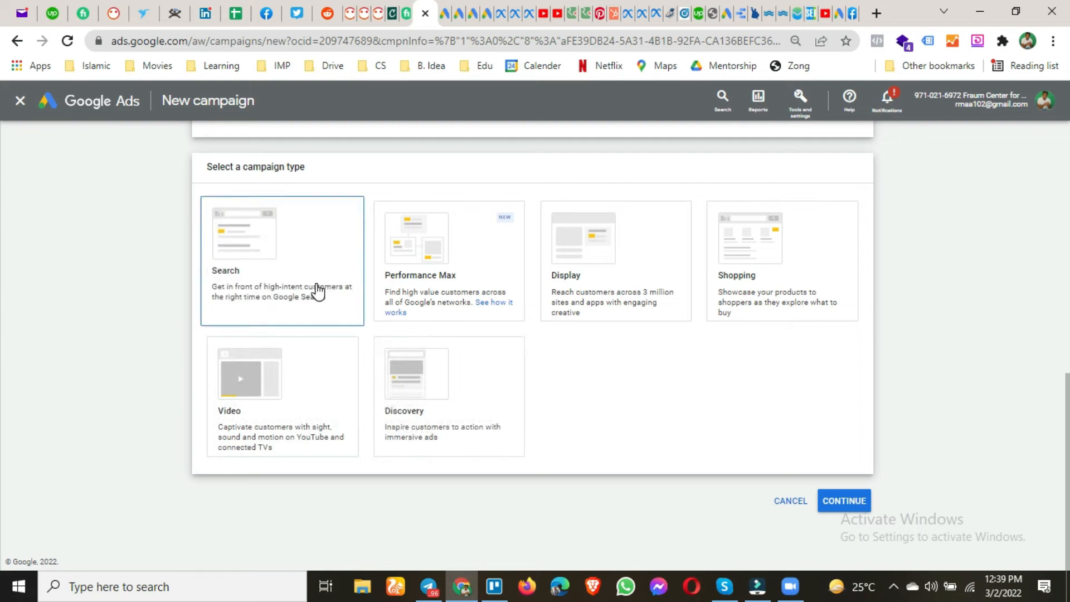
click(257, 241)
click(843, 500)
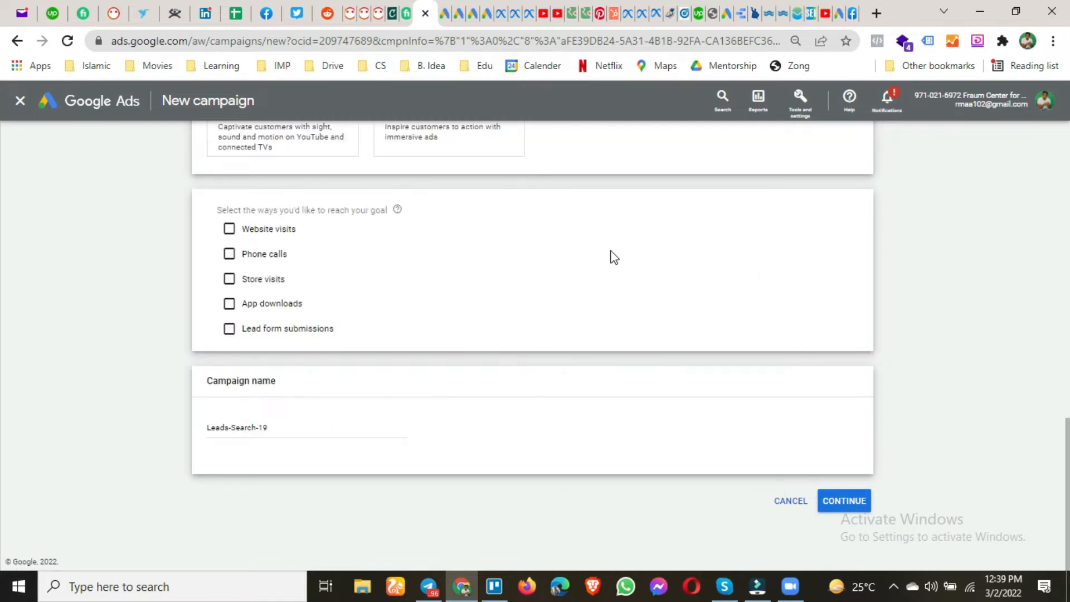
scroll(612, 258, up, 3)
scroll(612, 257, up, 2)
scroll(591, 257, down, 4)
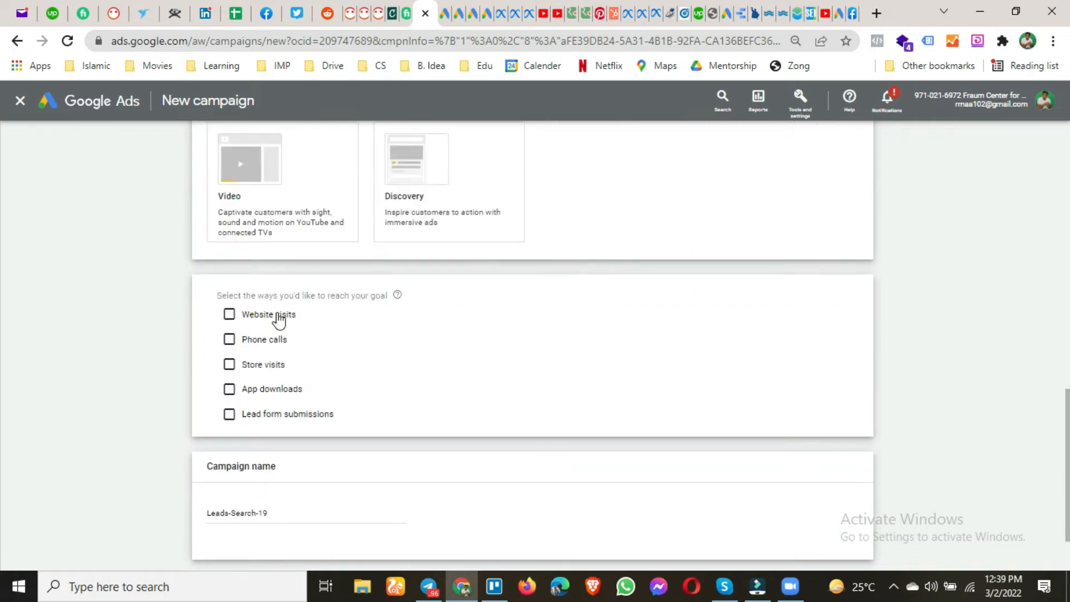
click(230, 315)
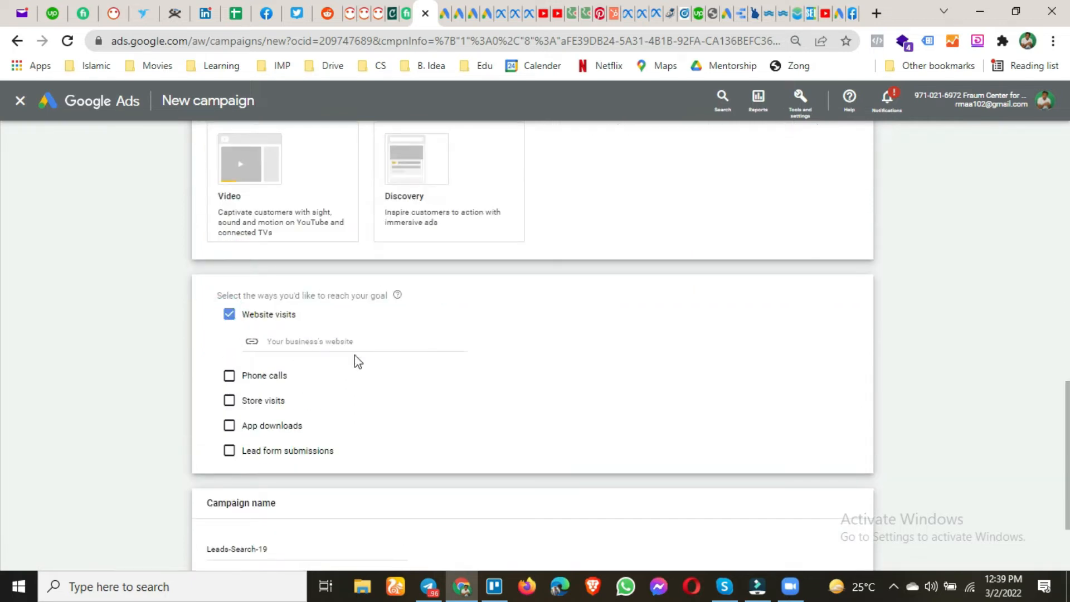
click(389, 348)
scroll(396, 351, down, 2)
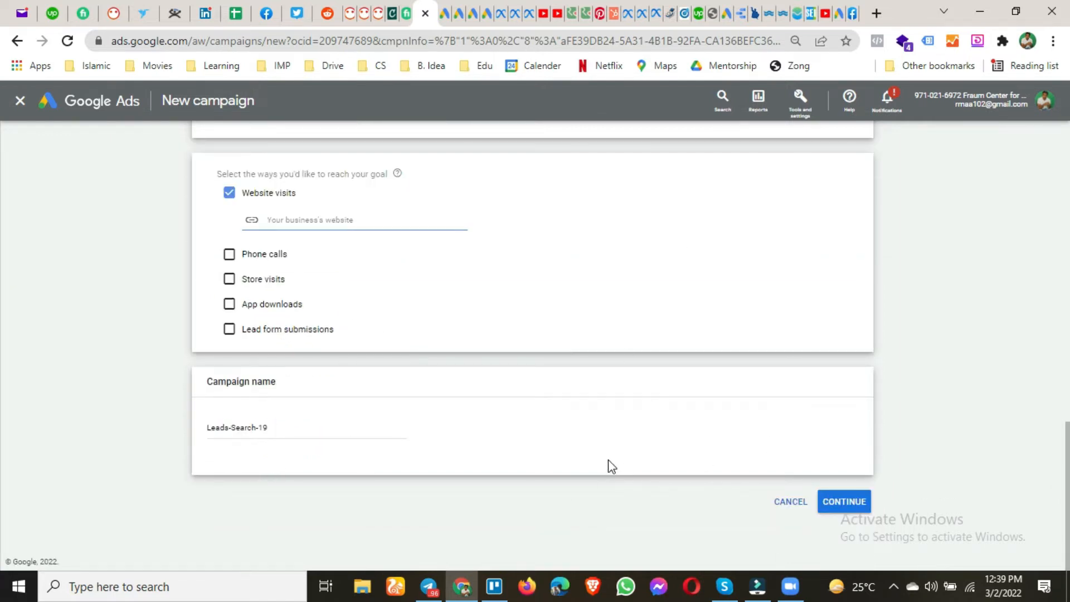
scroll(609, 460, up, 3)
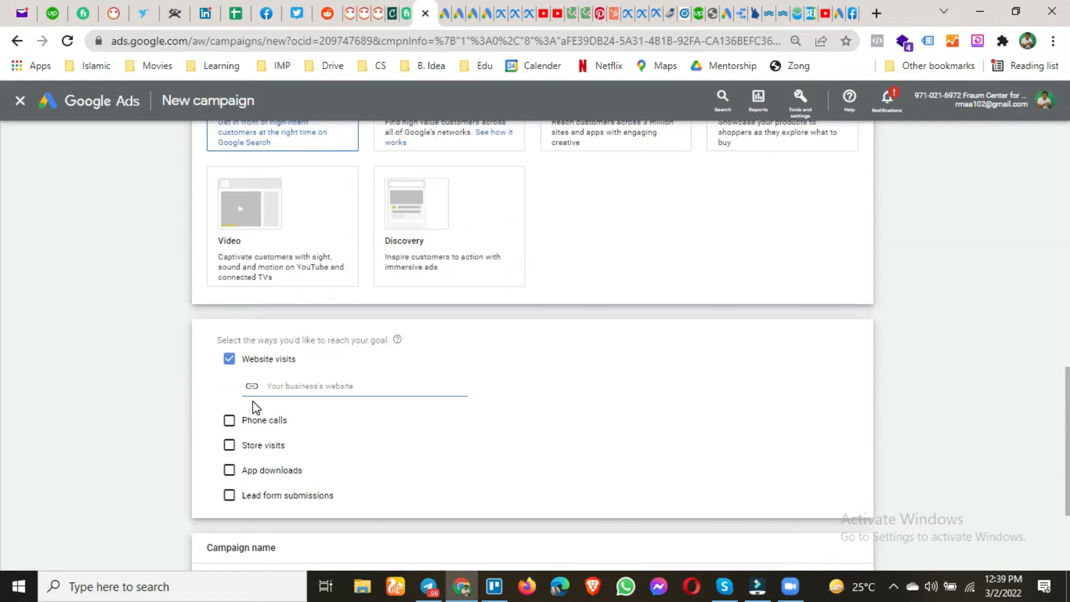
click(229, 359)
- Review the chosen objective, conversion goal and campaign type before filling in the ways to reach the goal
scroll(129, 374, up, 5)
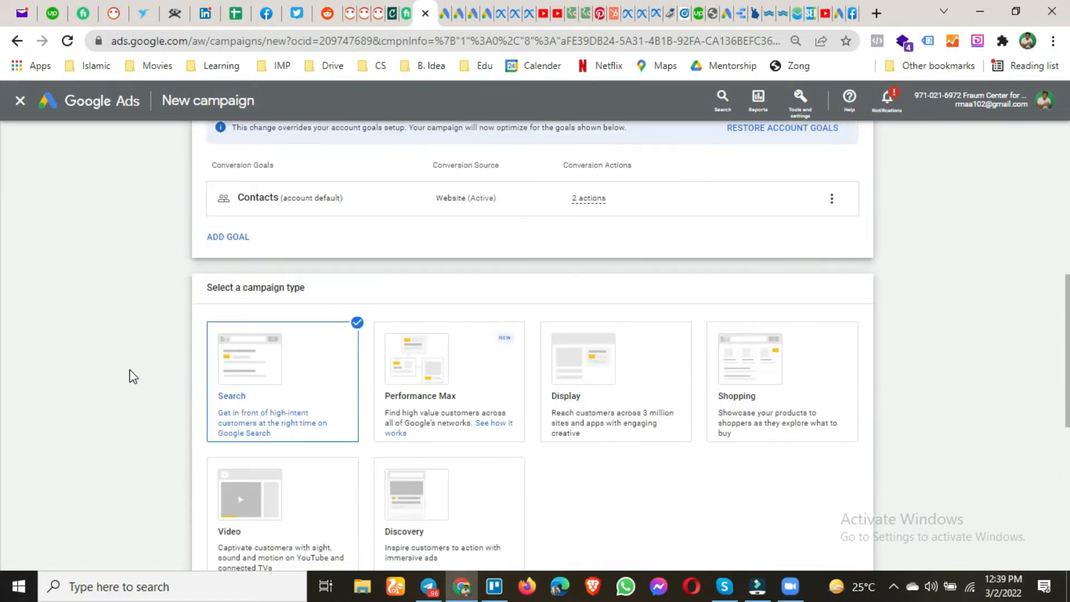
scroll(133, 376, up, 7)
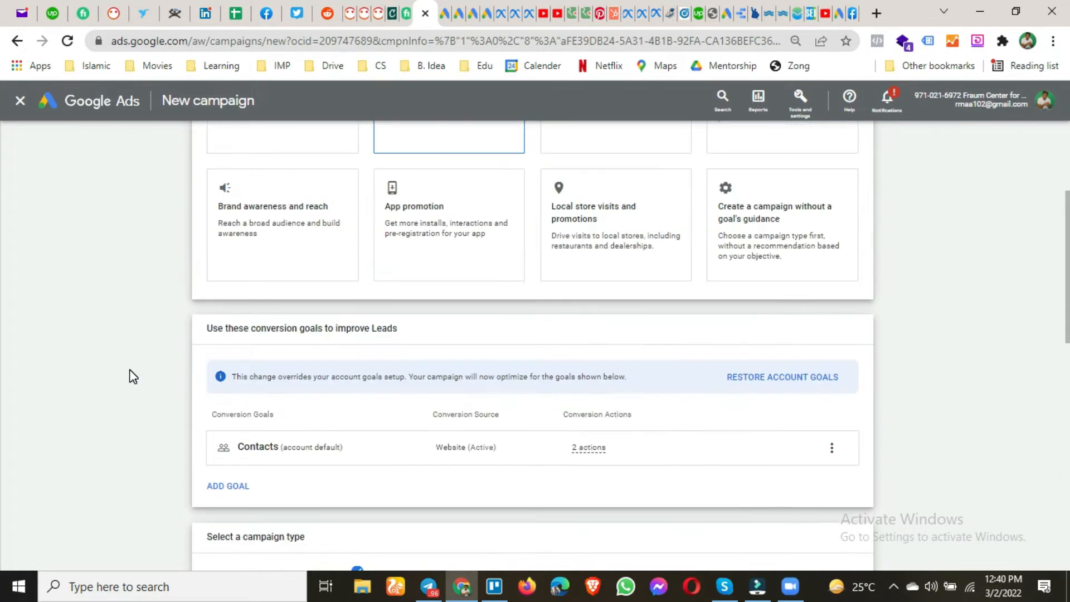
scroll(133, 376, up, 1)
scroll(132, 377, down, 2)
scroll(132, 377, up, 2)
scroll(296, 329, down, 2)
scroll(286, 339, down, 3)
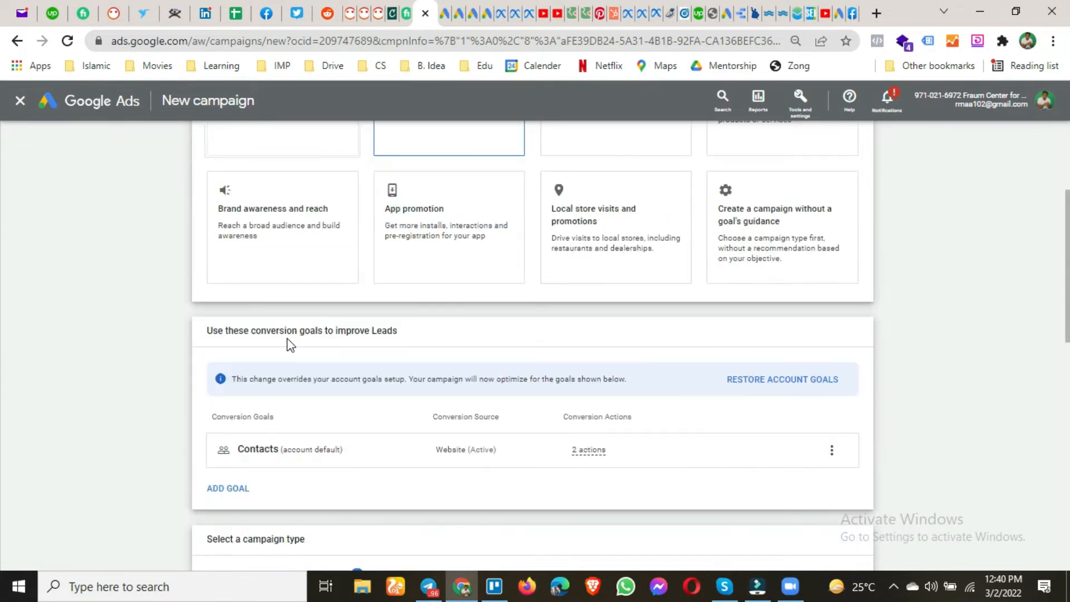
scroll(132, 399, up, 1)
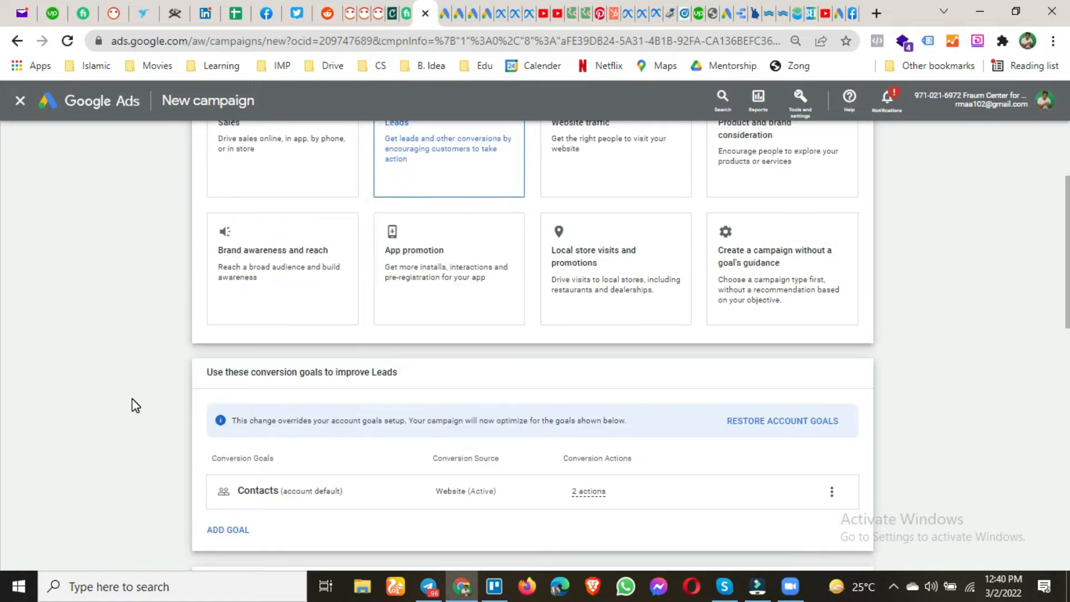
scroll(399, 174, up, 2)
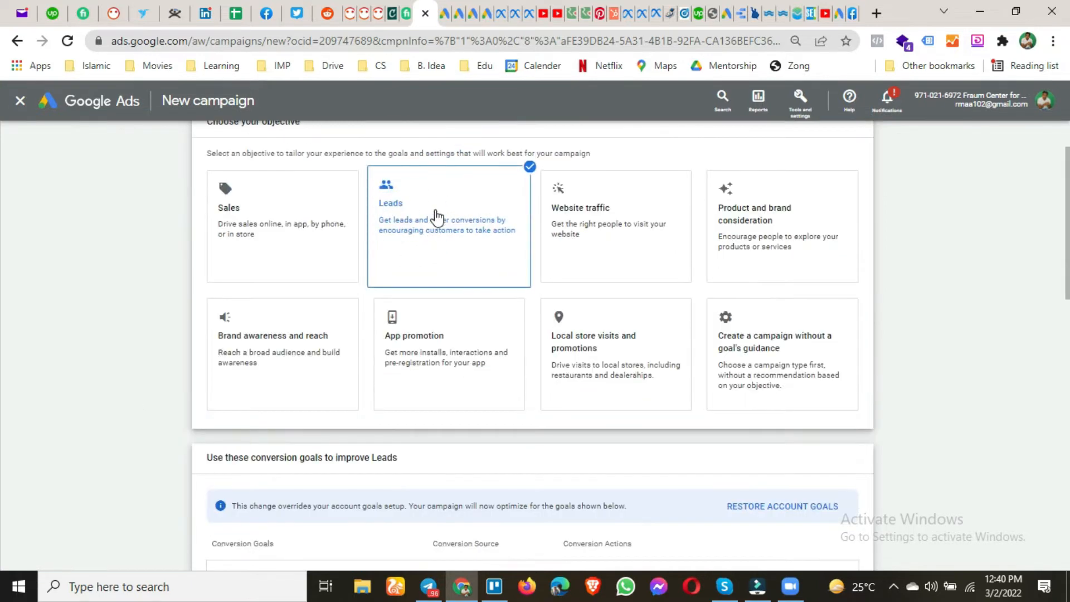
scroll(430, 319, down, 1)
scroll(429, 319, down, 10)
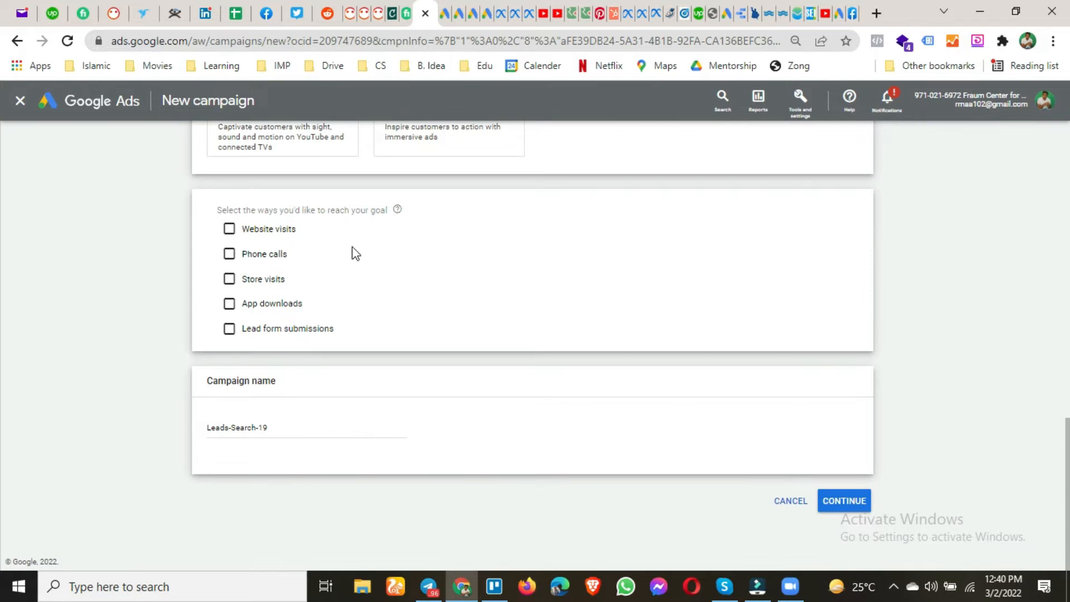
- Select website visits as the way to reach the goal, with fruam.com as the business website, and continue
click(230, 229)
click(311, 256)
text(fruam.com)
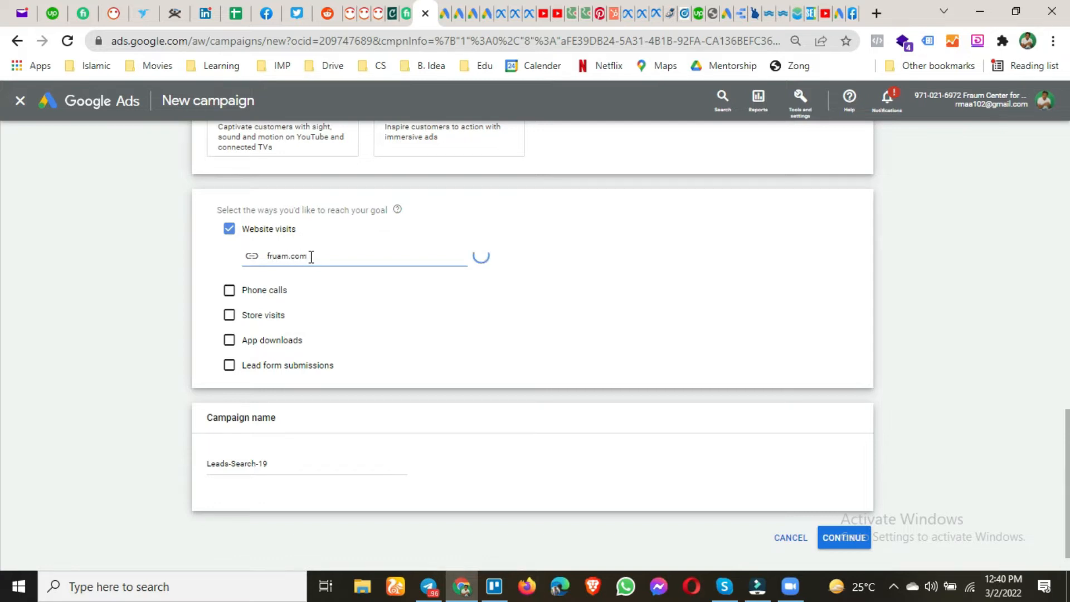
scroll(383, 136, up, 2)
scroll(96, 411, down, 3)
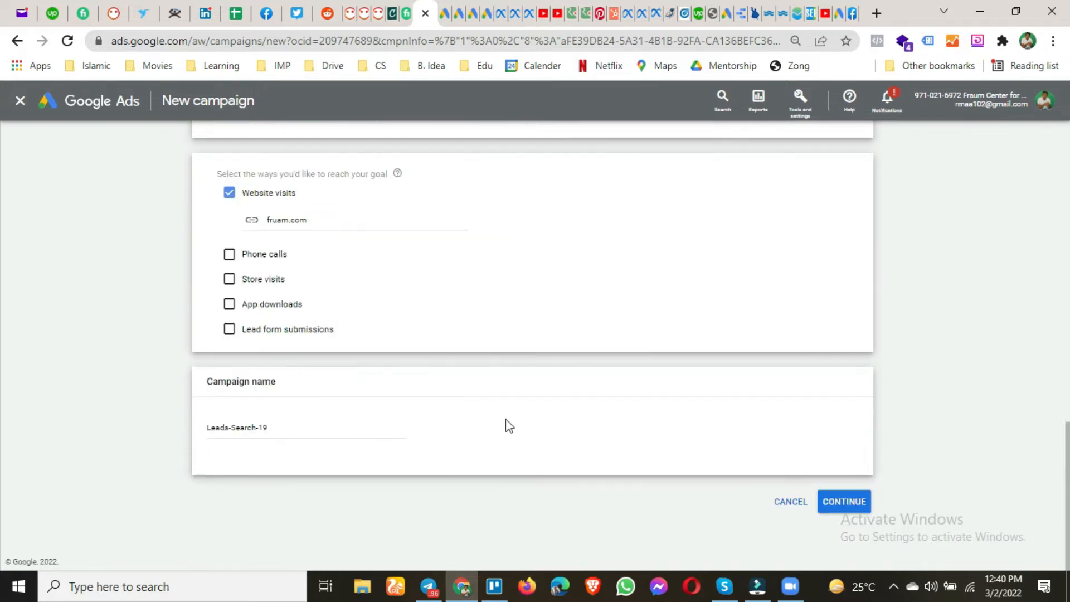
click(836, 503)
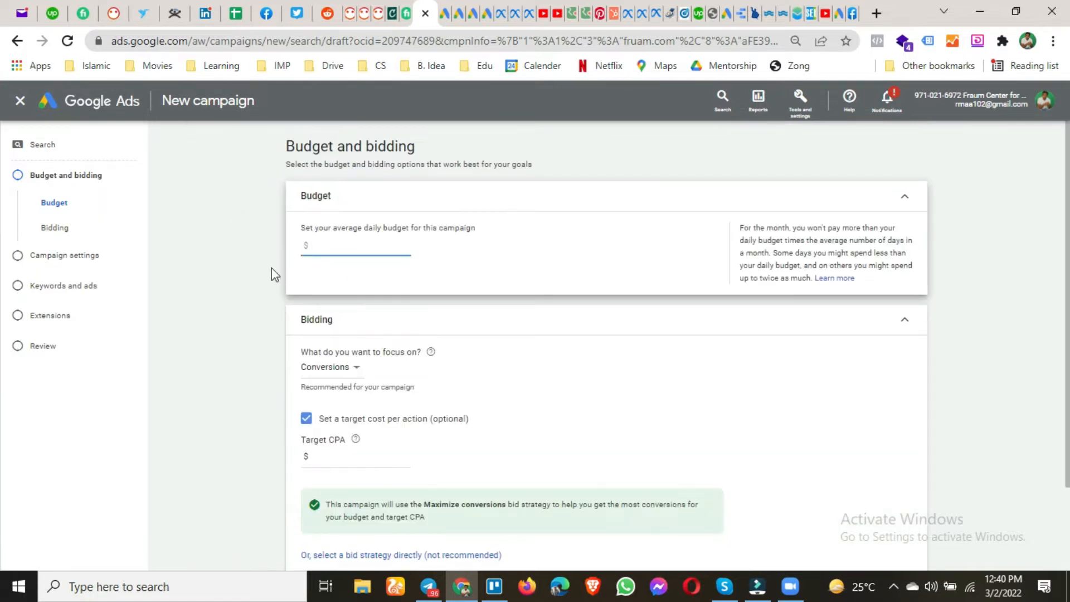
- Set the average daily budget to $10 and turn off the optional target cost per action, proceeding to the campaign settings
text(1)
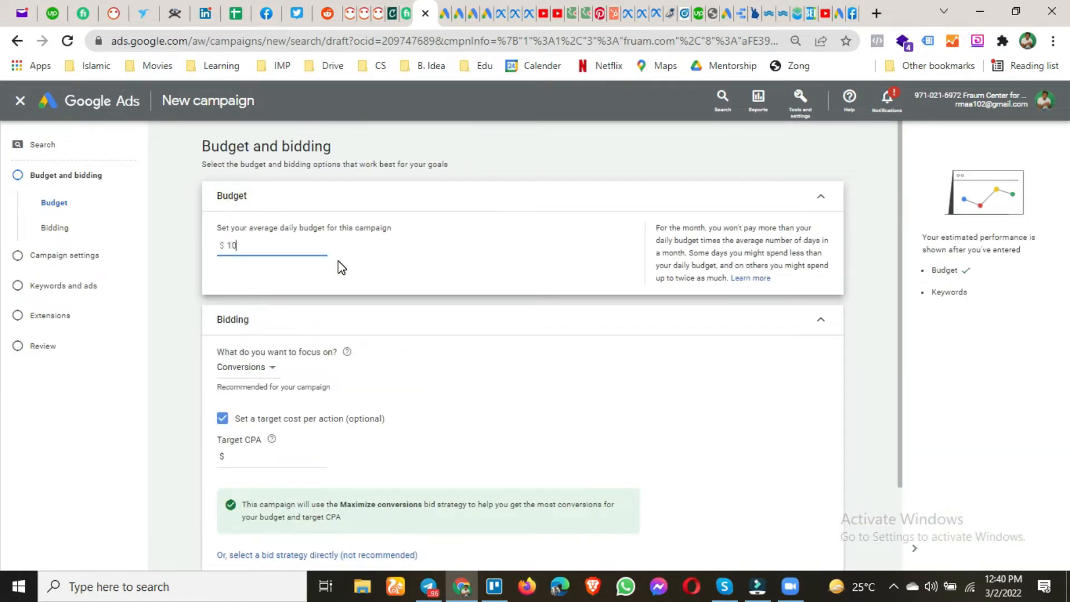
text(0)
click(192, 329)
scroll(268, 301, down, 2)
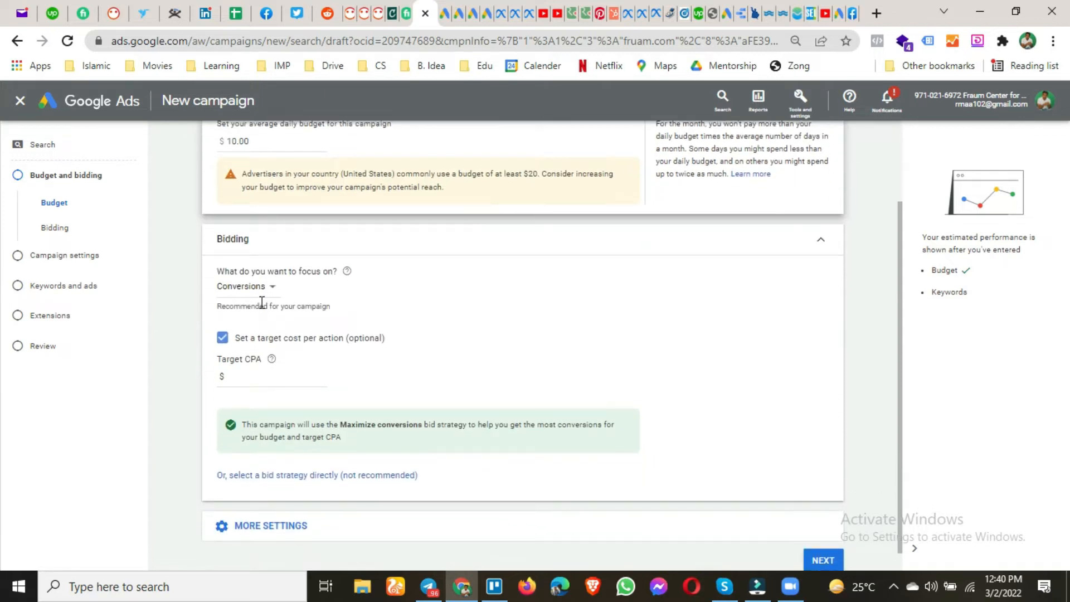
click(225, 338)
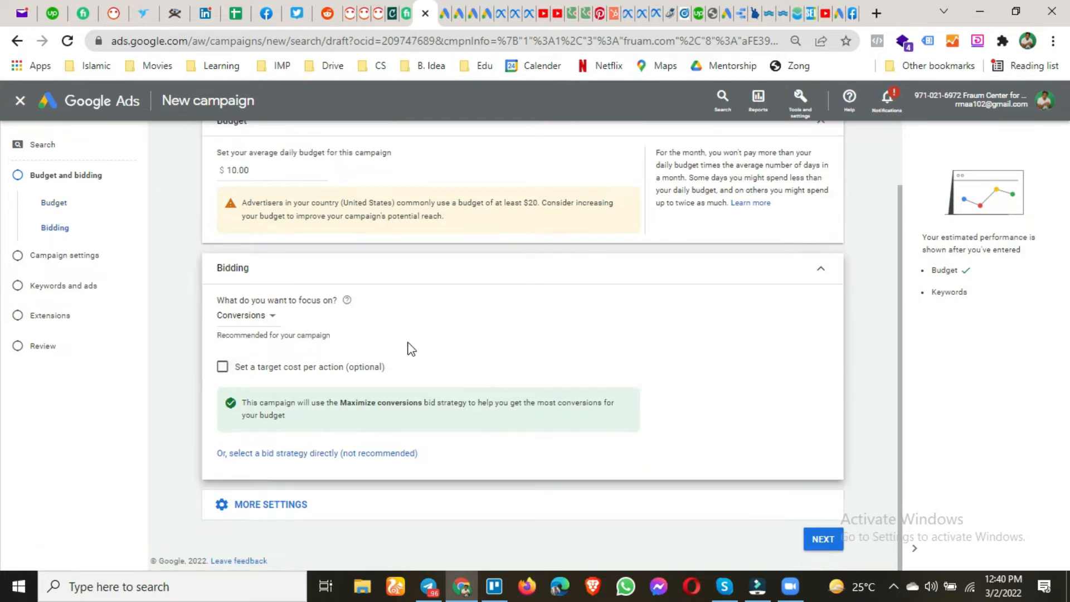
click(822, 552)
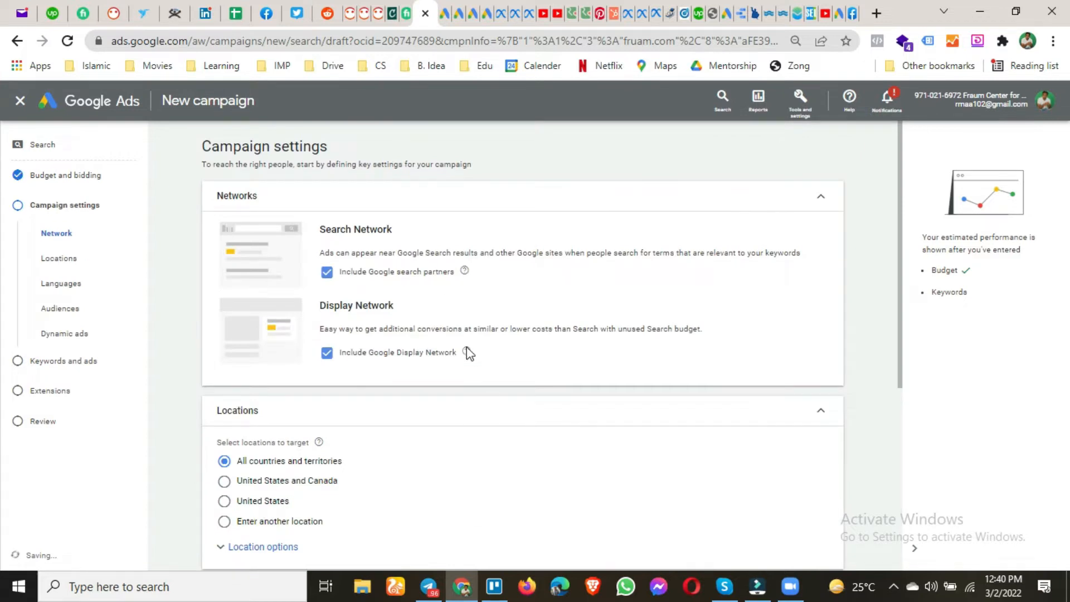
- Try to exclude the Google Display Network and set the campaign's target location to United States
click(324, 352)
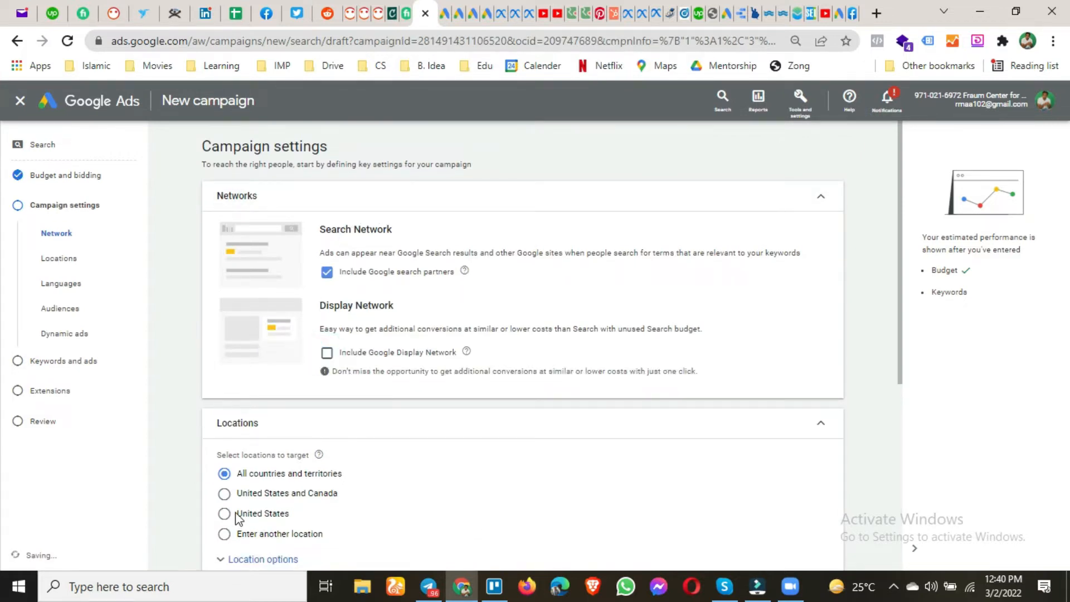
click(235, 512)
scroll(246, 474, down, 3)
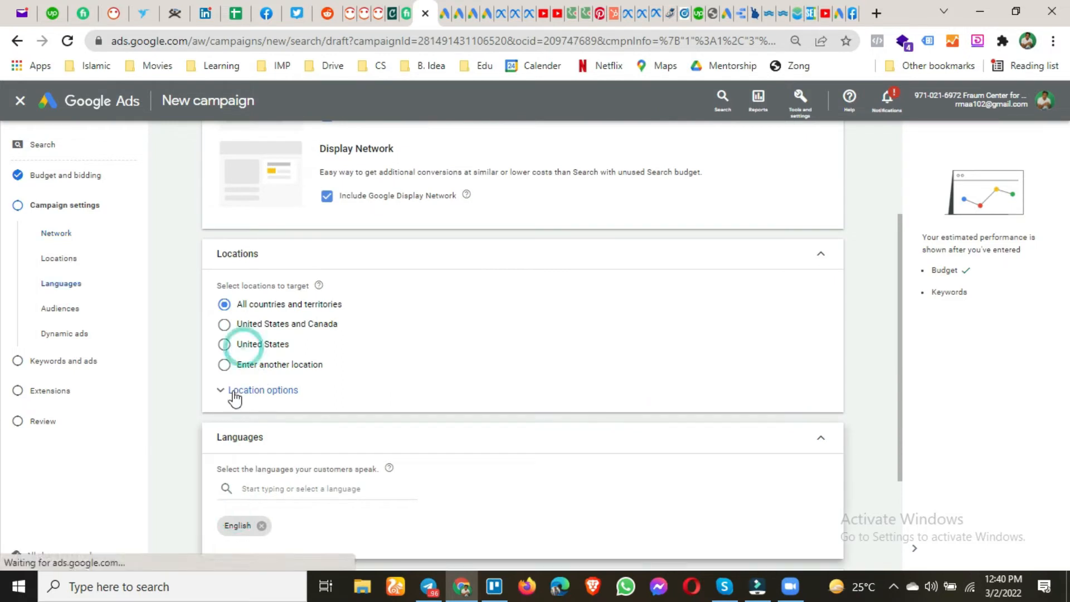
click(239, 344)
scroll(574, 461, down, 3)
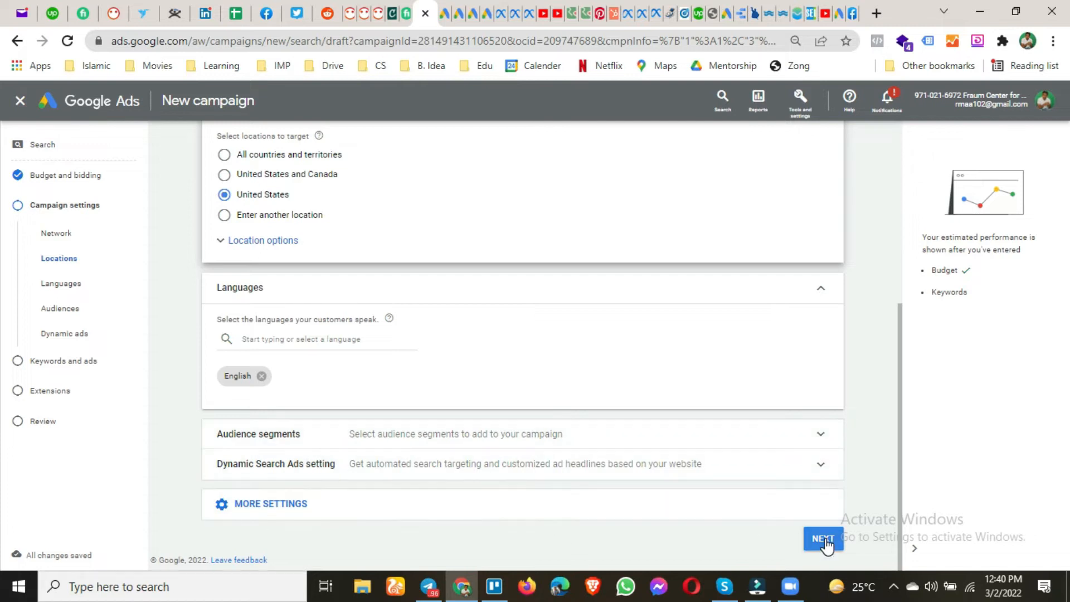
- Expand the additional campaign settings, and advance through the keywords to the ads without entering any keywords
click(455, 505)
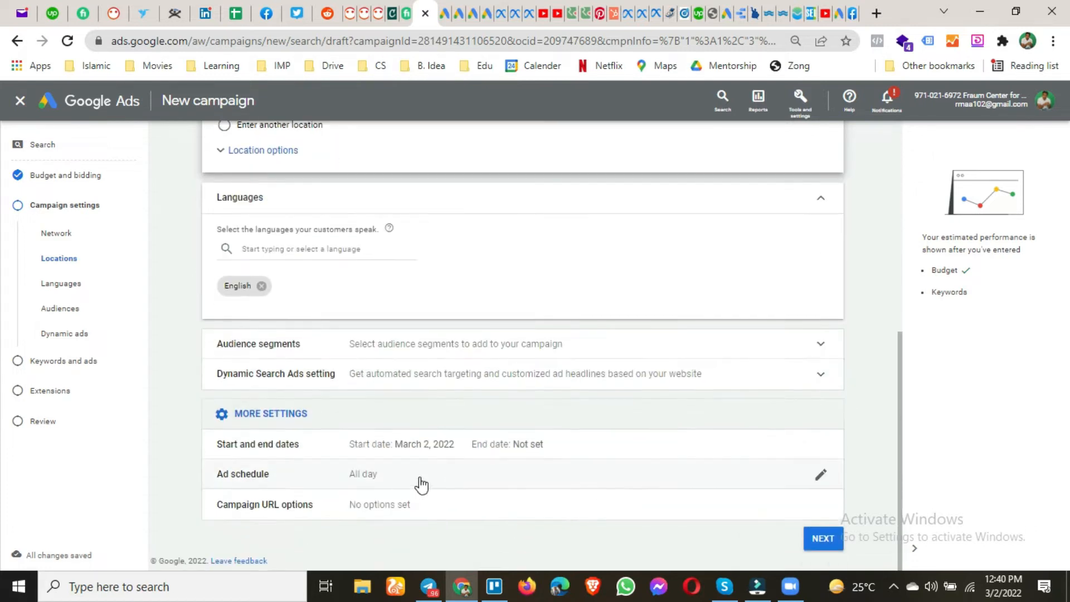
click(823, 540)
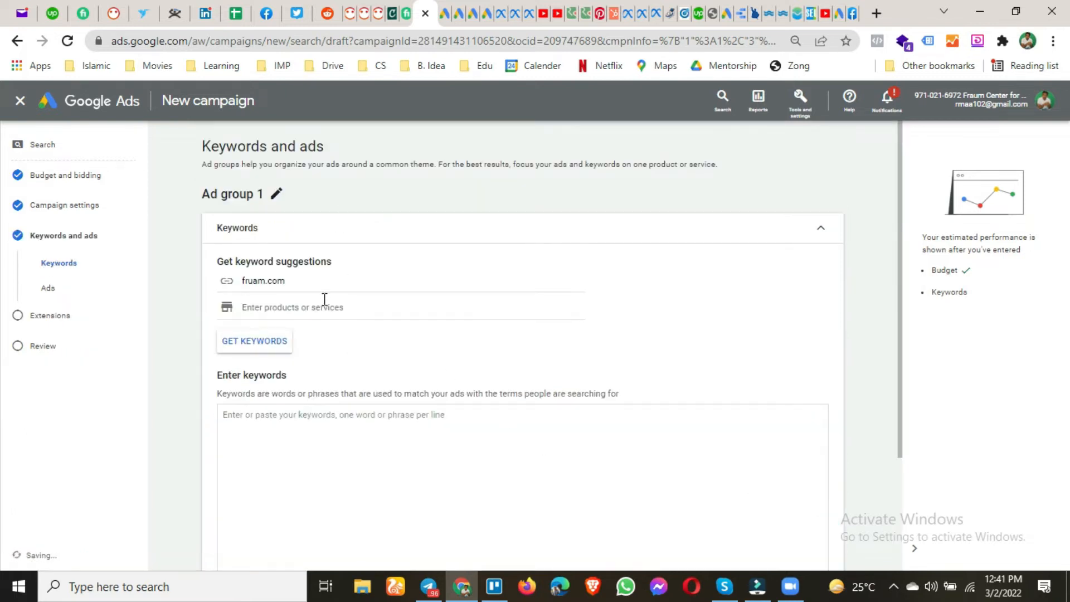
scroll(326, 298, down, 3)
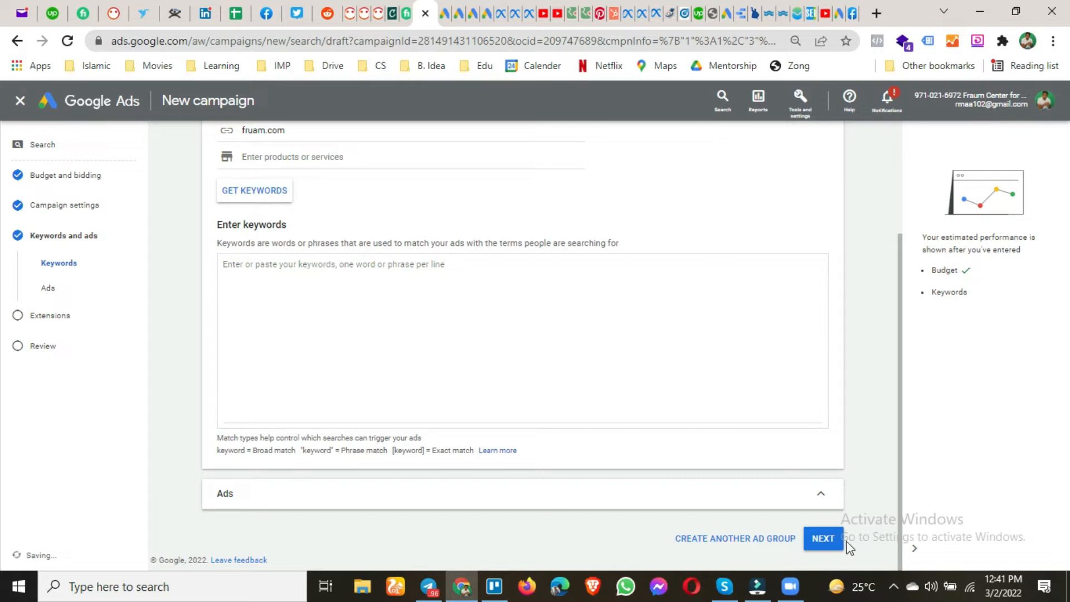
click(821, 540)
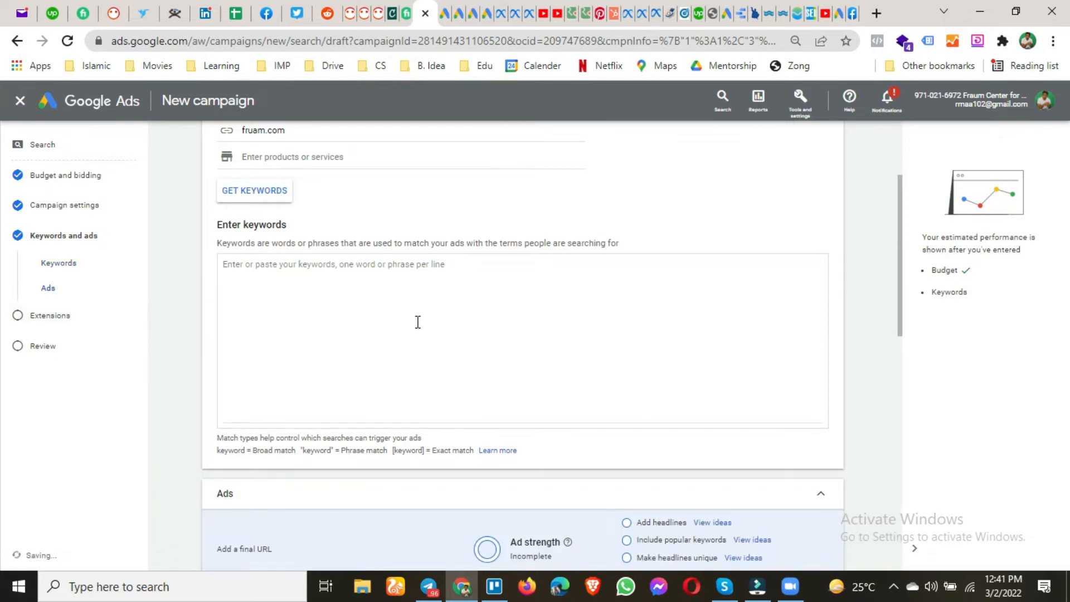
- Review the empty keyword, display path, headline and description fields of the ad group
scroll(412, 318, down, 4)
scroll(312, 457, down, 5)
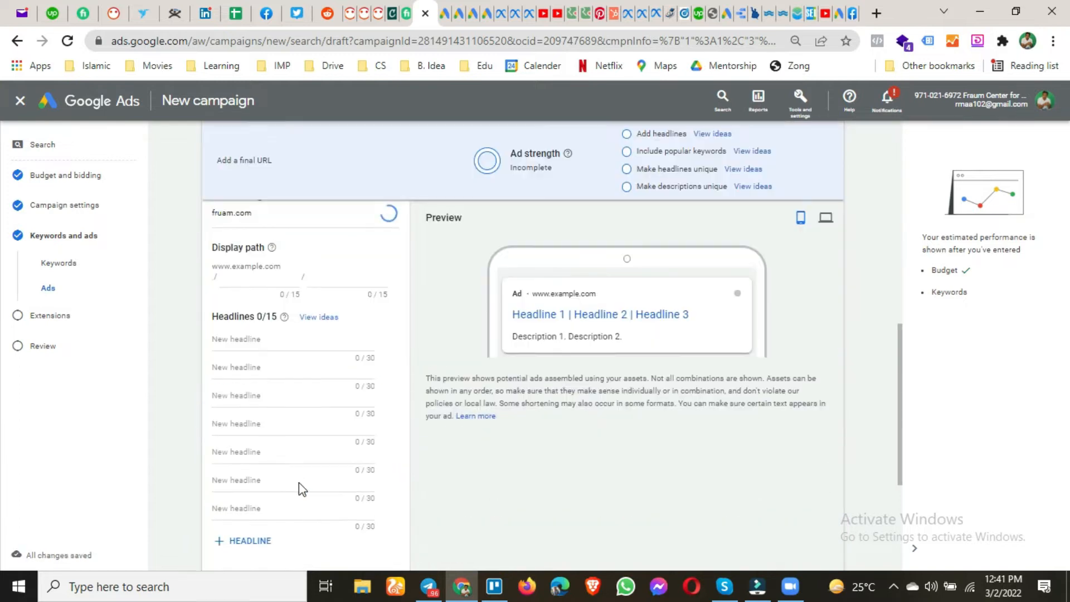
scroll(301, 489, down, 2)
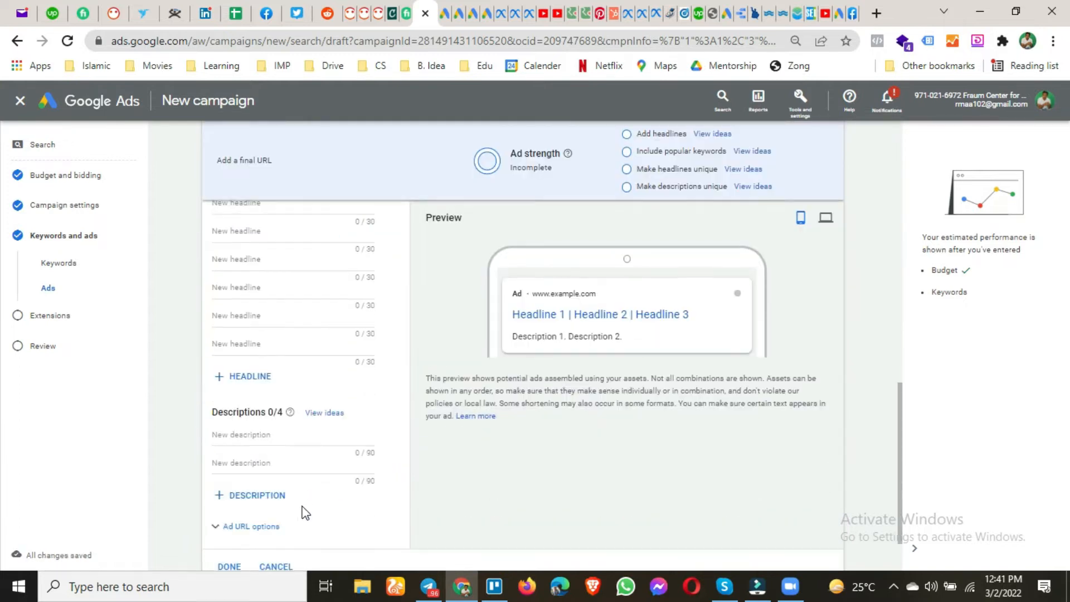
scroll(781, 418, down, 2)
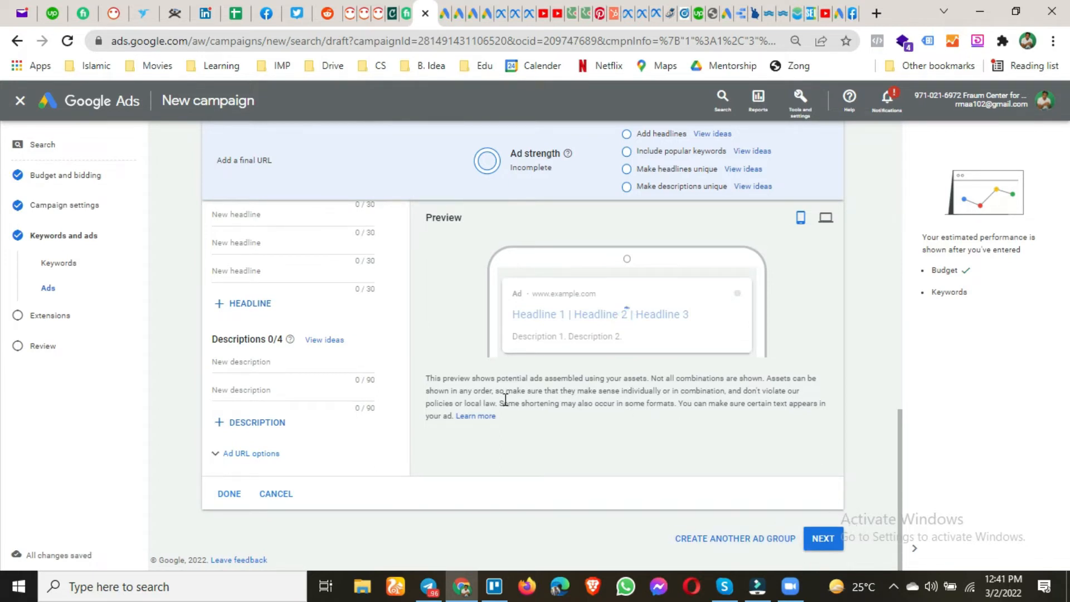
scroll(504, 399, up, 10)
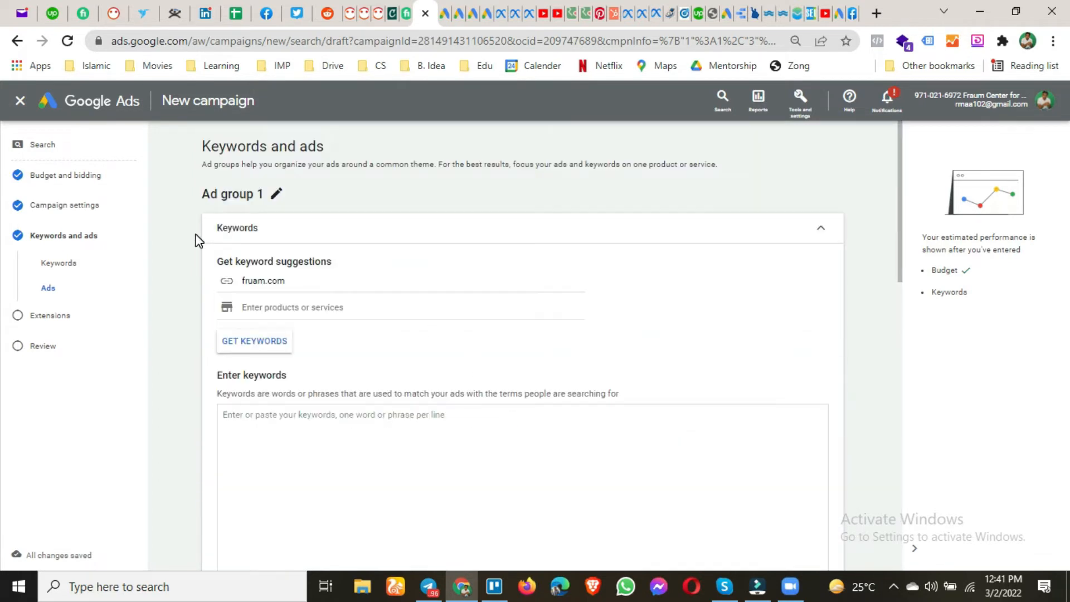
- Go back to the budget and bidding settings and exit the campaign draft, discarding its changes
click(88, 178)
click(50, 146)
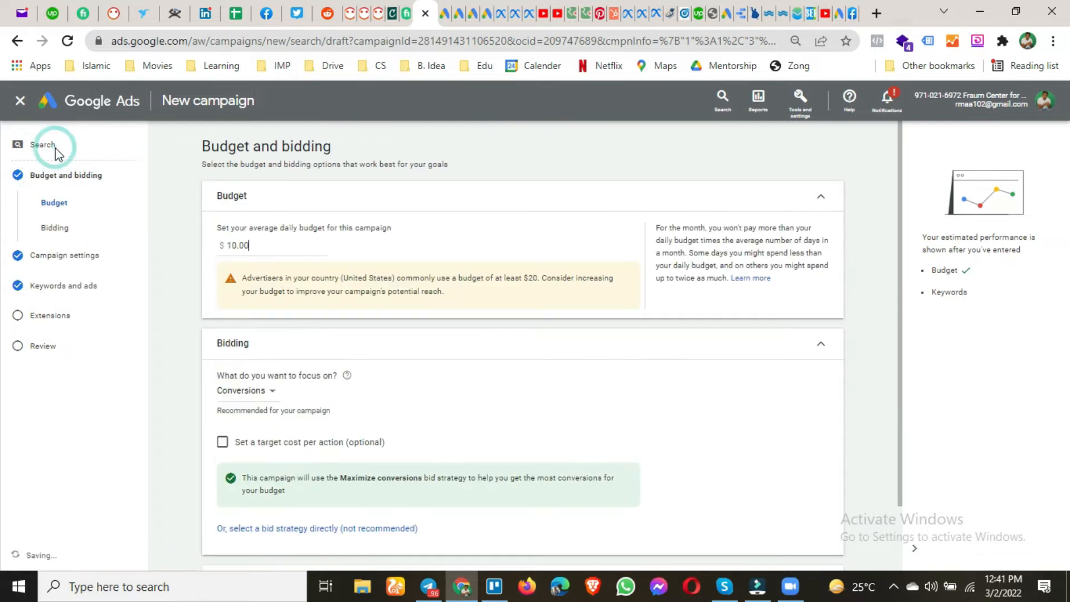
click(20, 101)
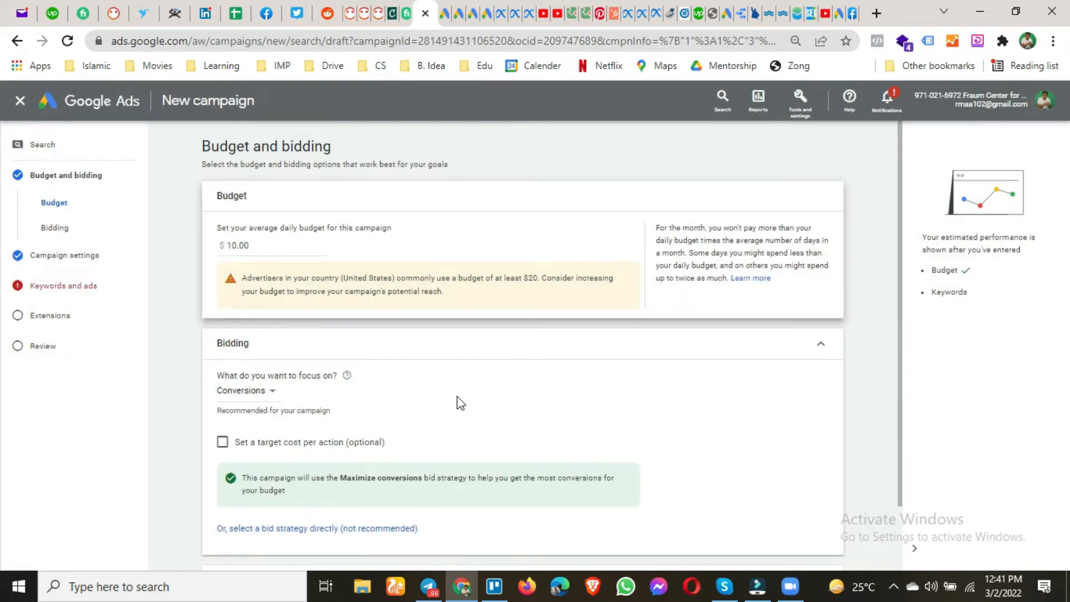
click(19, 102)
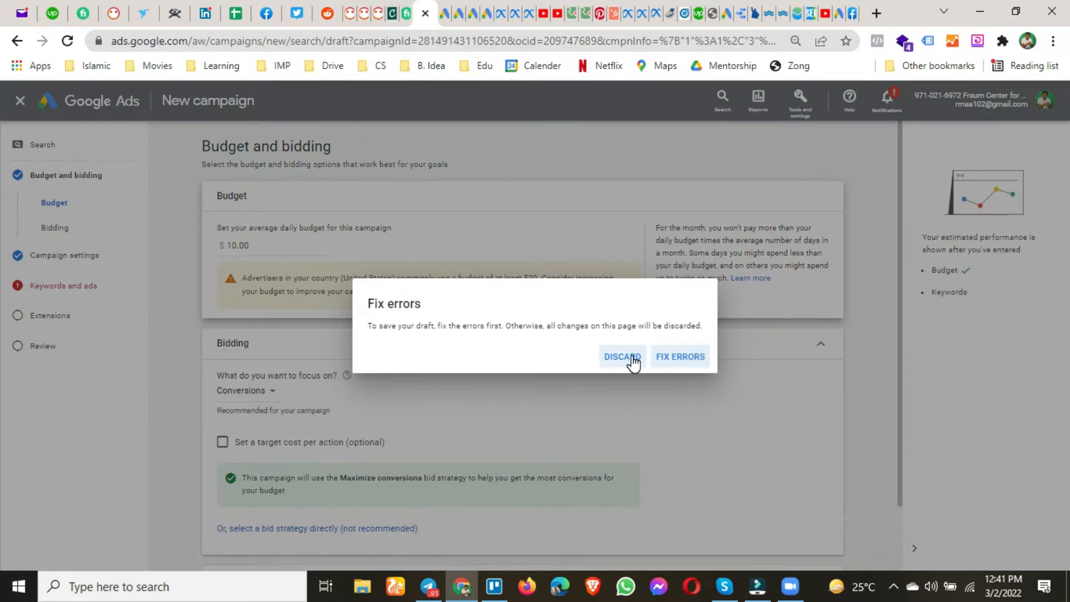
click(633, 360)
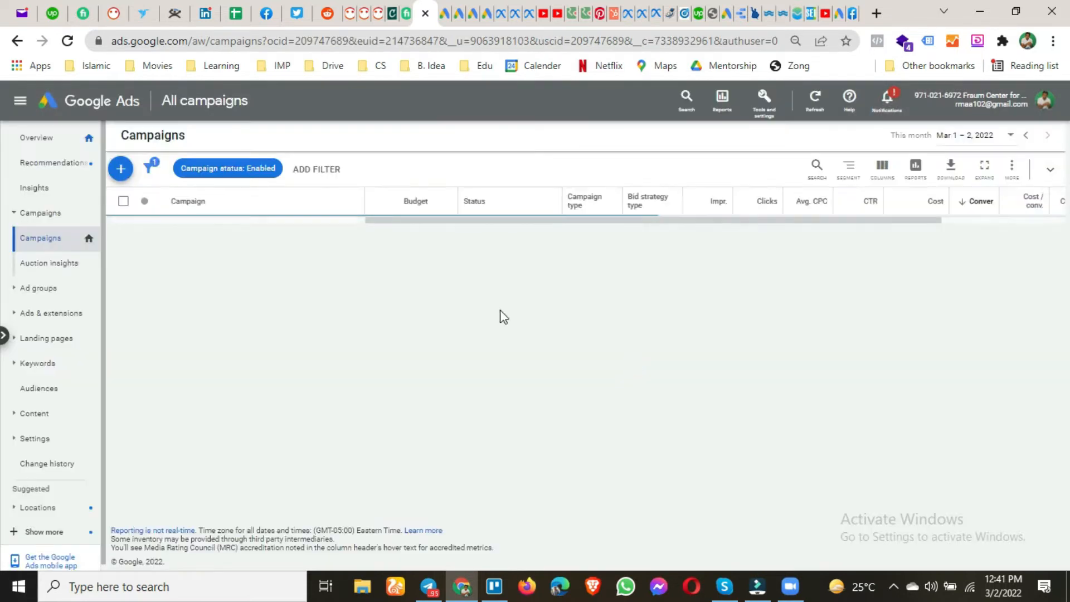
- Start a new campaign with Leads as its objective
click(119, 173)
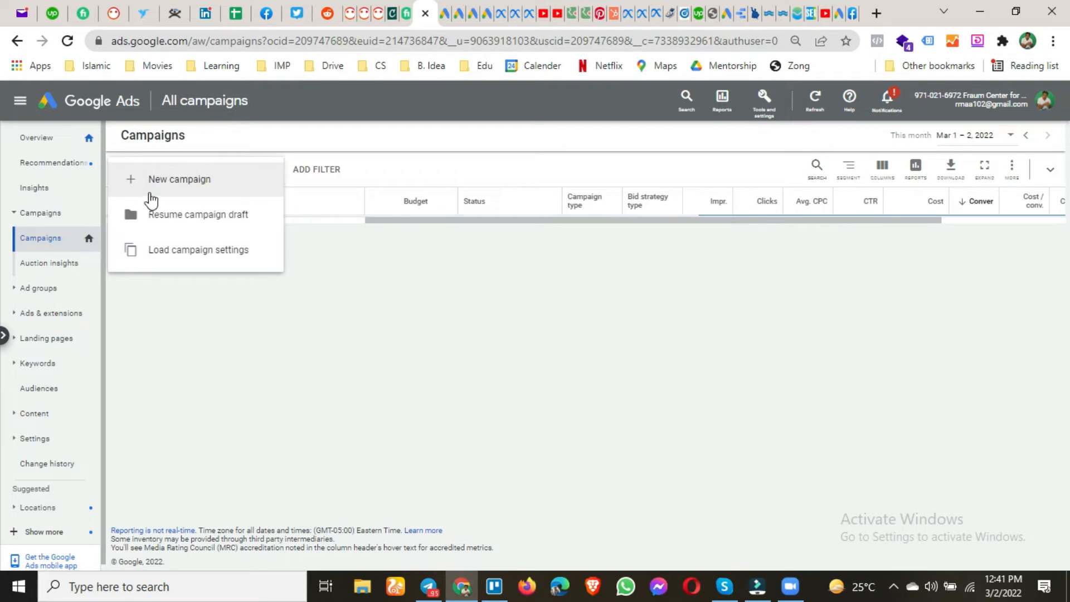
click(154, 194)
click(396, 277)
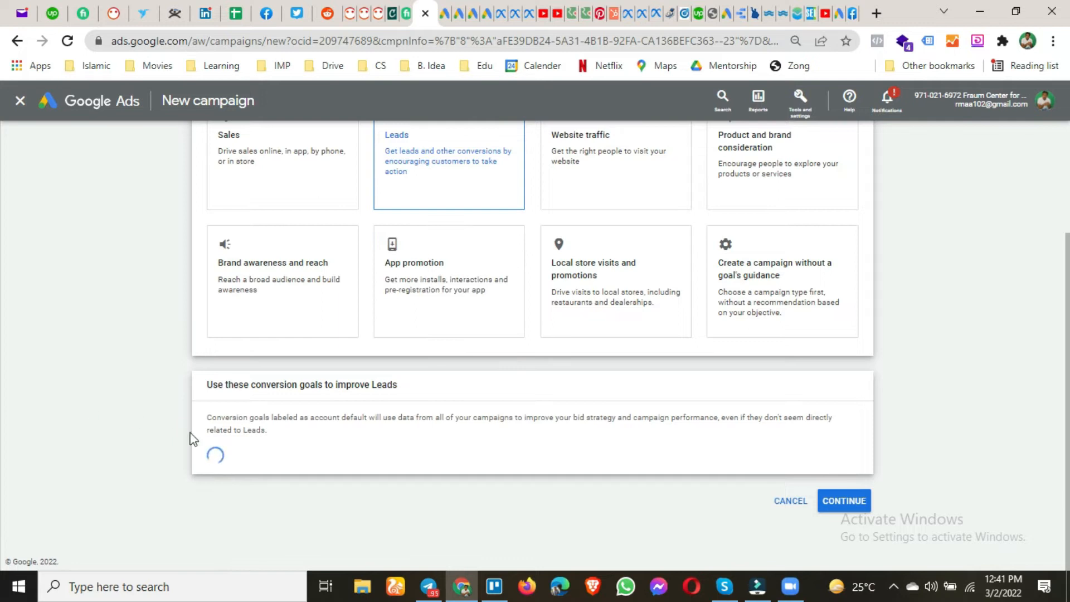
- Inspect the conversion actions behind the Submit lead forms and Contacts goals
scroll(258, 427, down, 3)
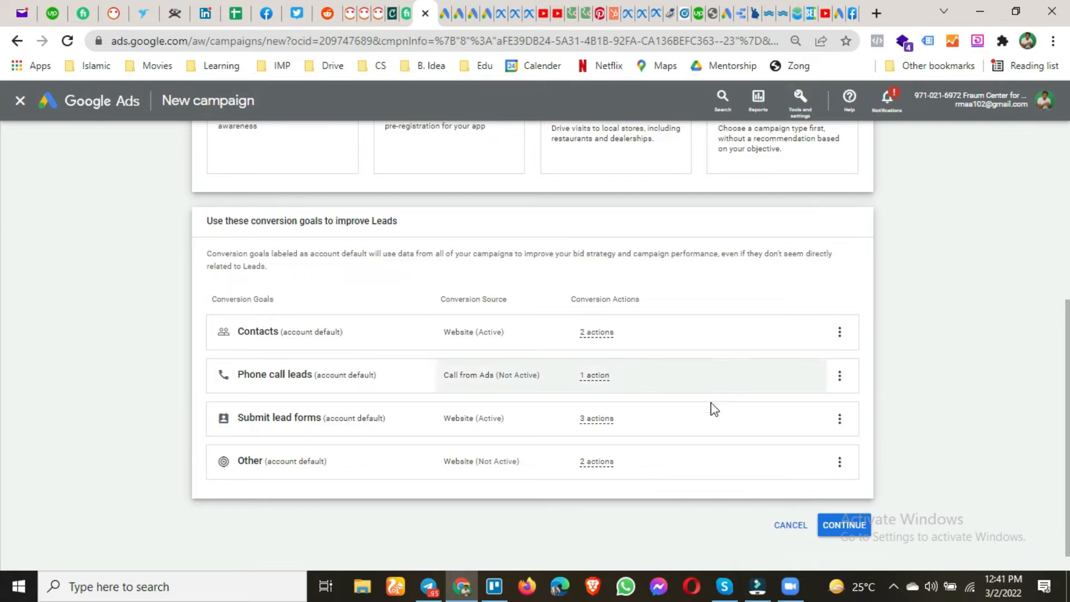
click(605, 419)
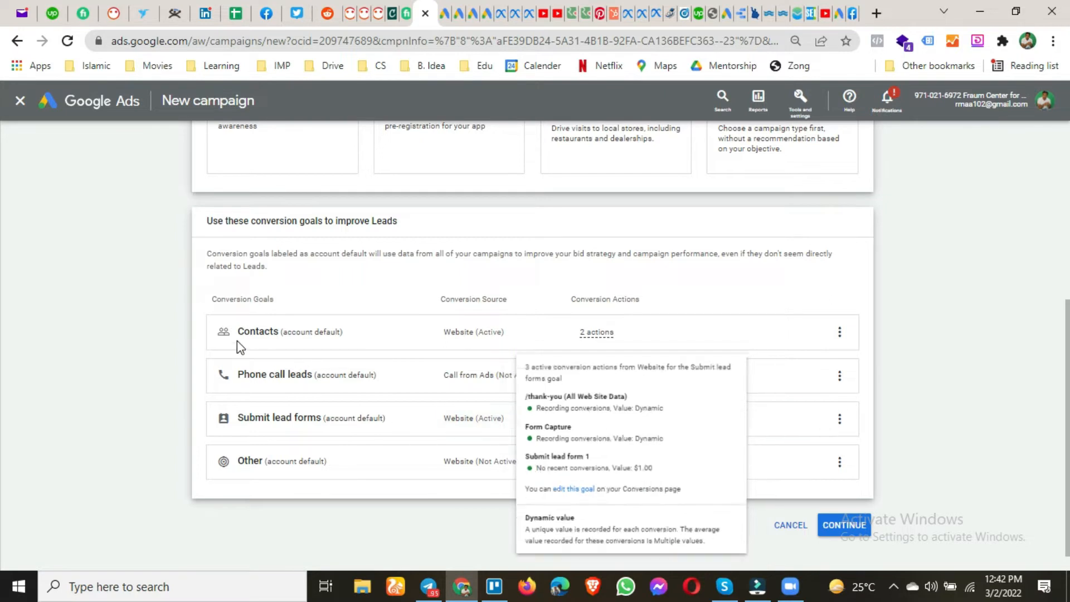
mouse_move(599, 332)
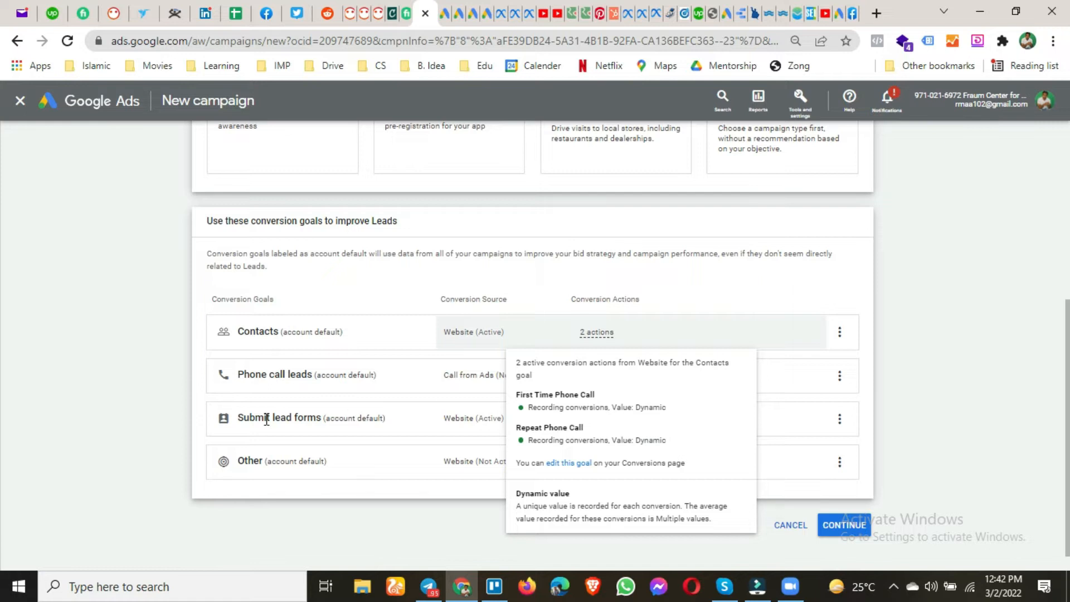
mouse_move(529, 430)
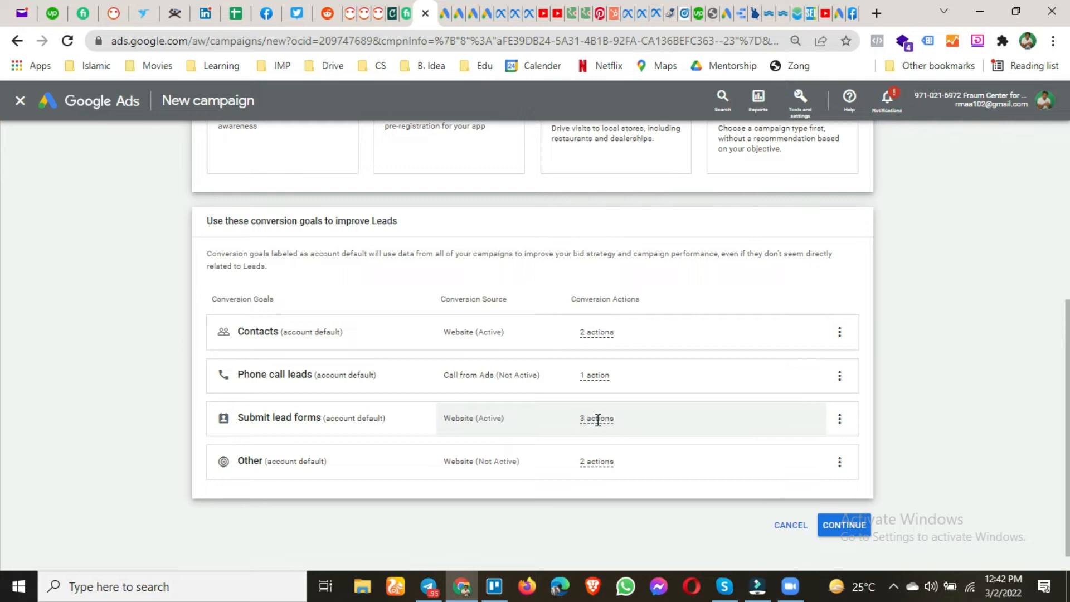
- Remove the Contacts and Phone call leads conversion goals from the campaign
click(840, 333)
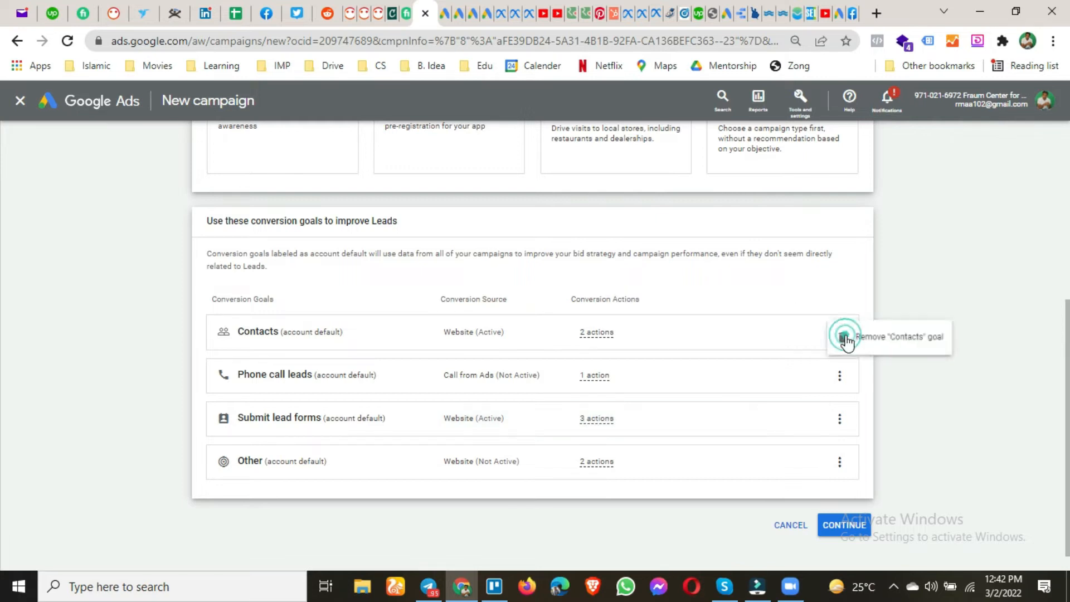
click(876, 346)
click(643, 368)
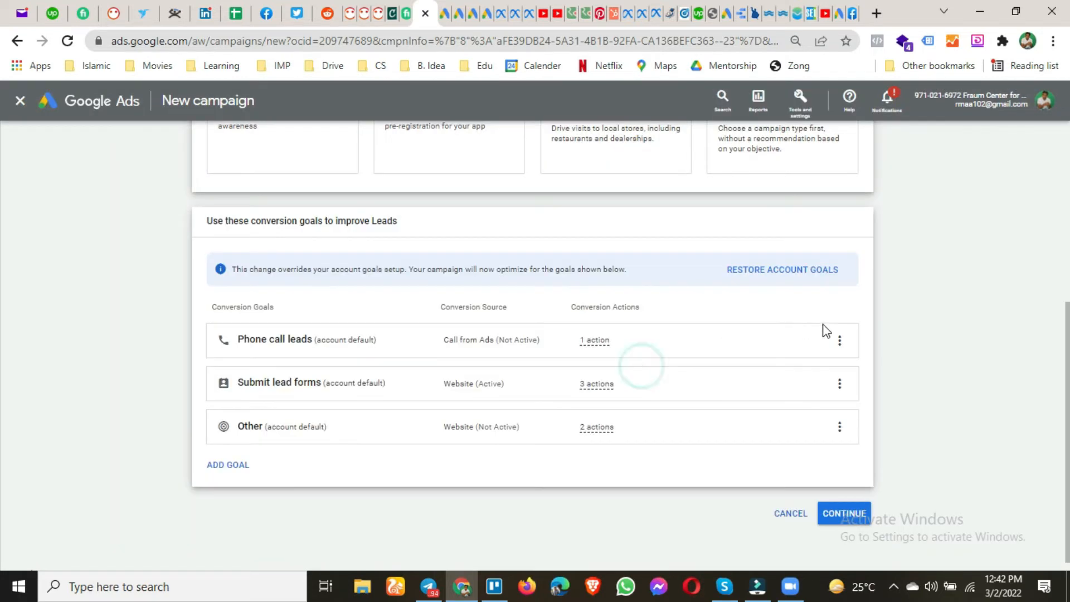
click(841, 341)
click(841, 363)
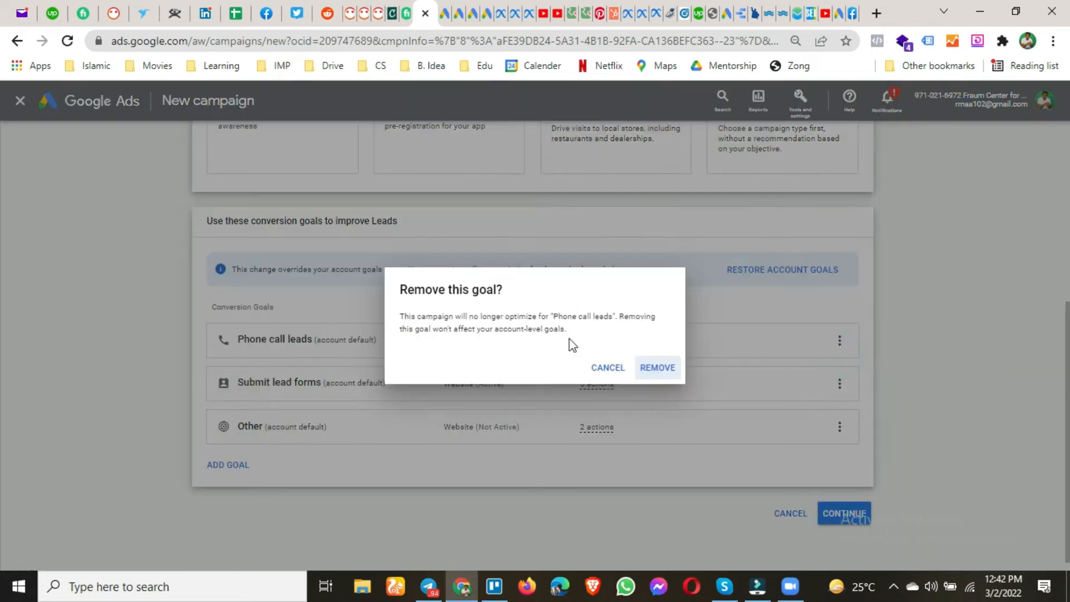
click(658, 368)
- Remove the Submit lead forms conversion goal and add it back to the campaign
click(839, 372)
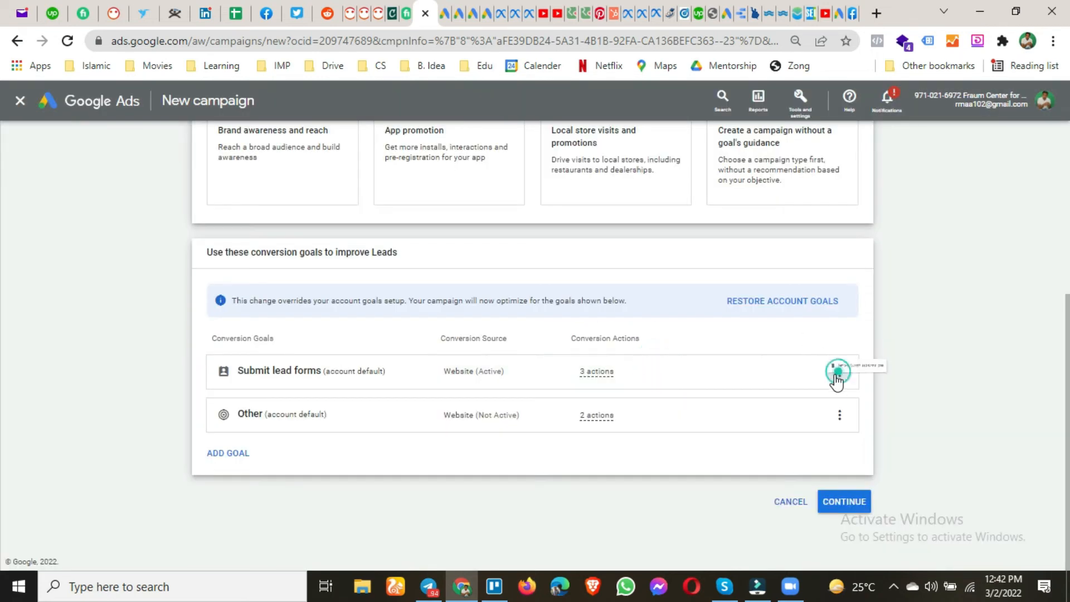
click(886, 377)
click(661, 371)
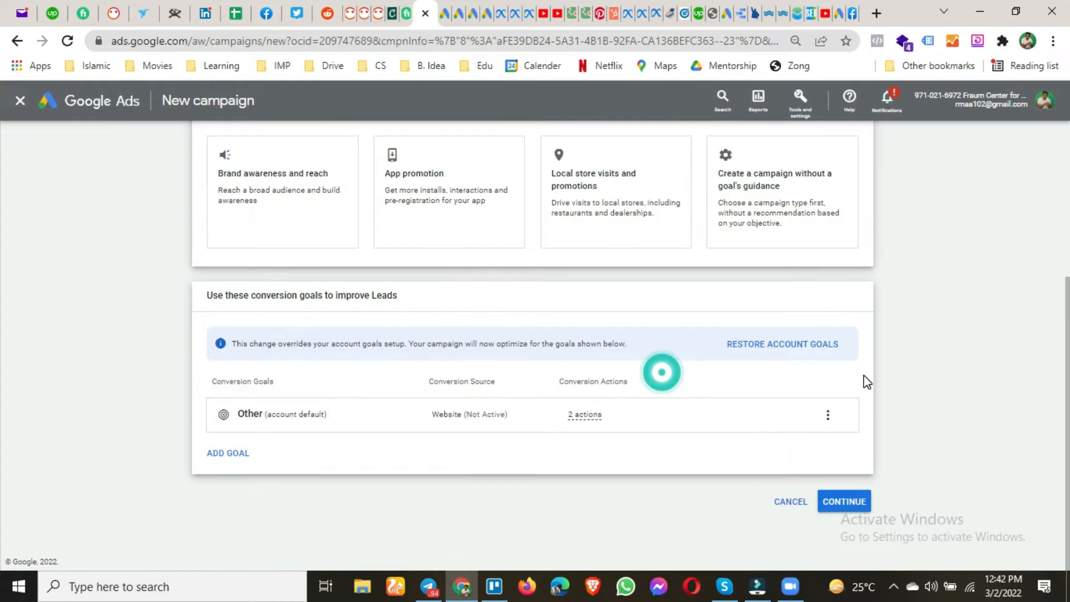
click(828, 415)
click(854, 424)
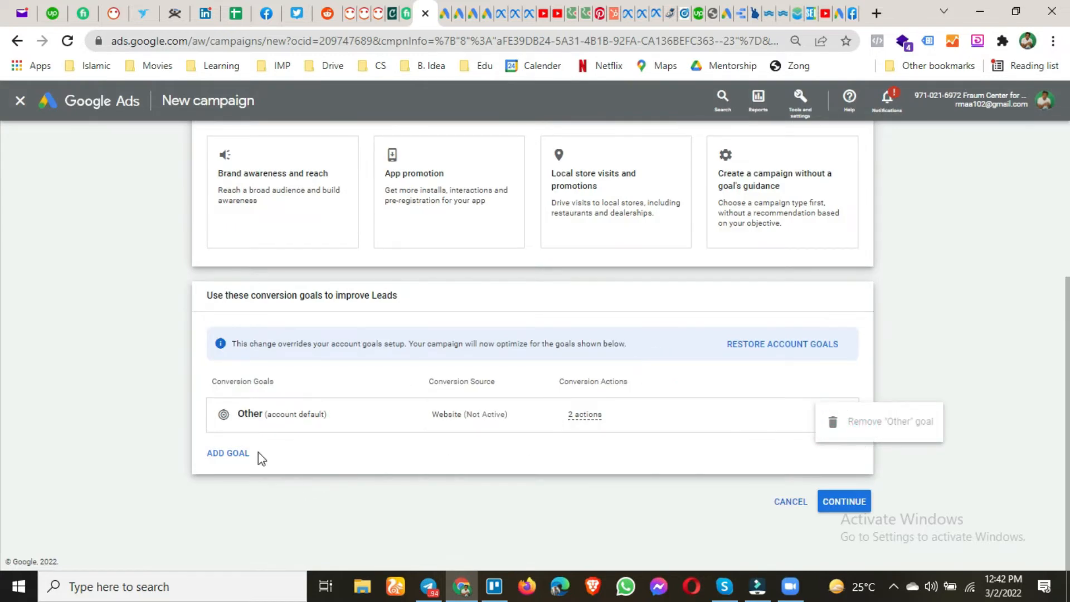
click(234, 453)
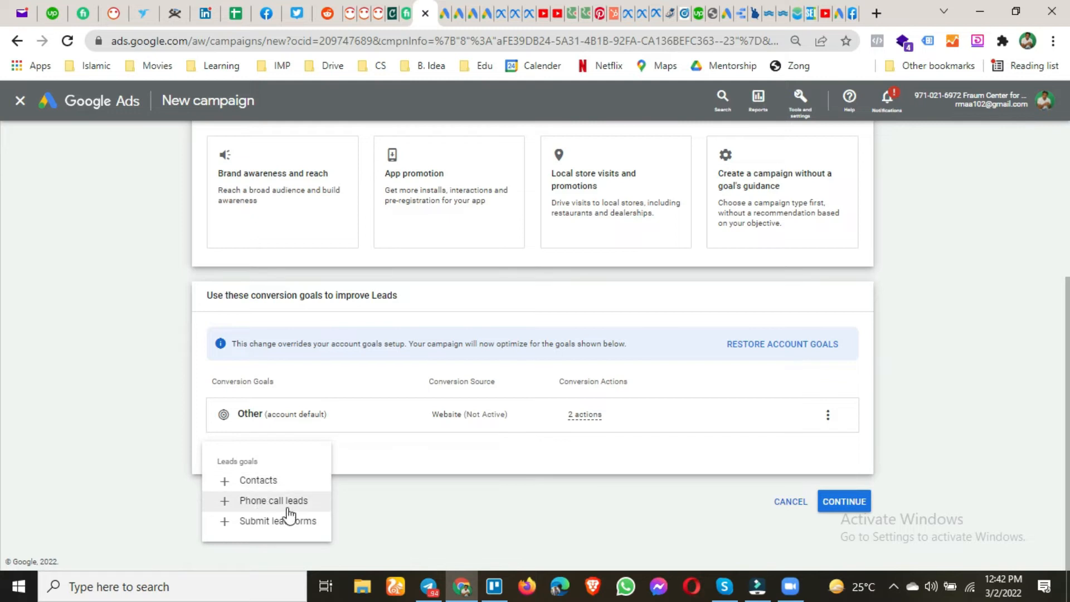
click(258, 522)
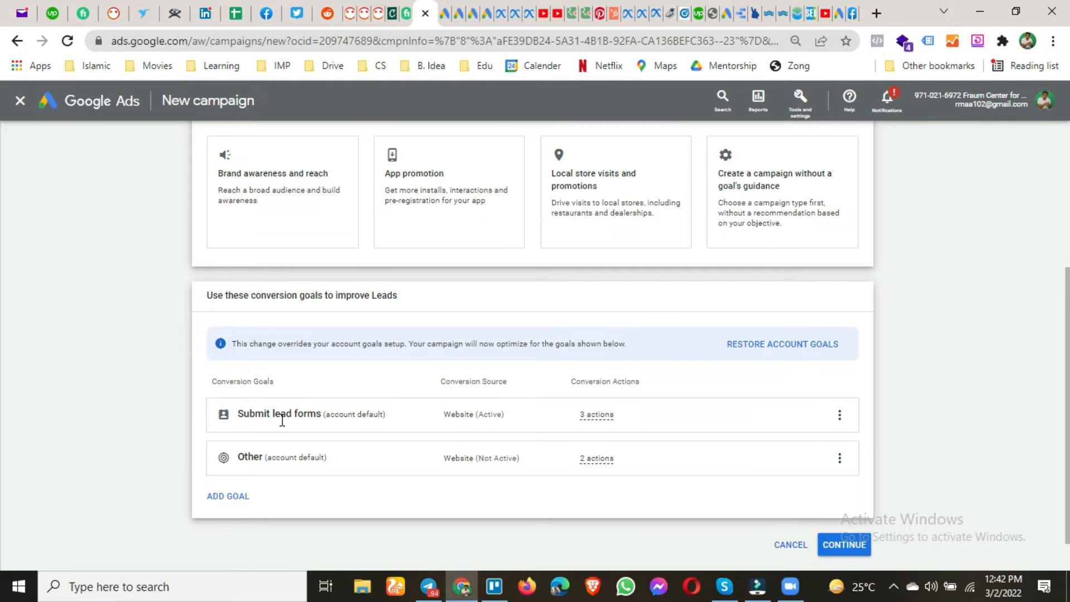
- Remove the Other conversion goal so the campaign optimizes only for Submit lead forms
click(840, 462)
click(863, 466)
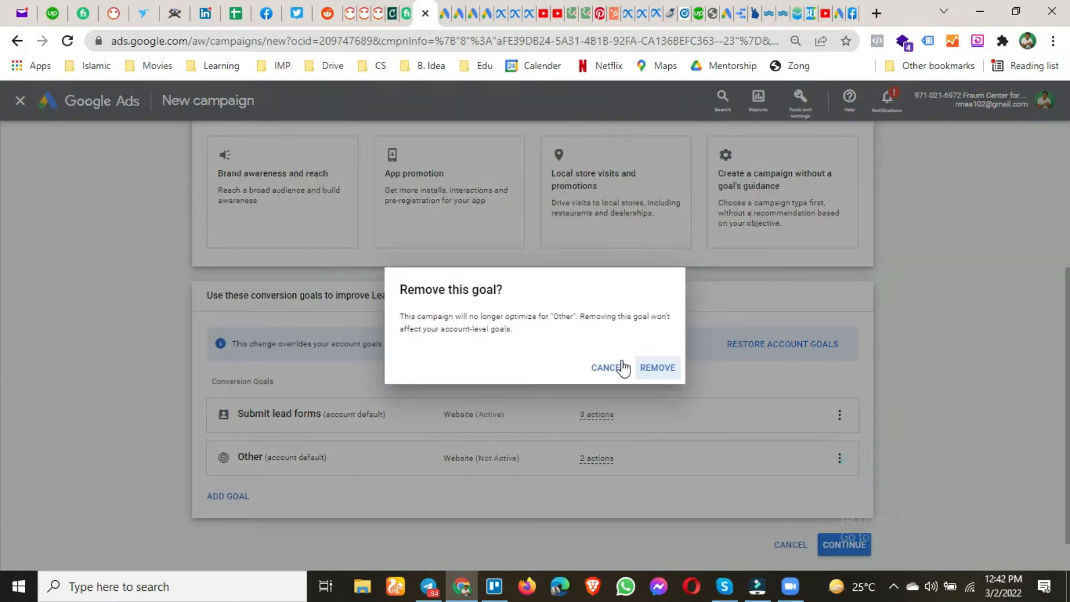
click(661, 375)
- Choose the Search campaign type with lead form submissions as the way to reach the goal, and start it as a new campaign
click(831, 504)
click(257, 288)
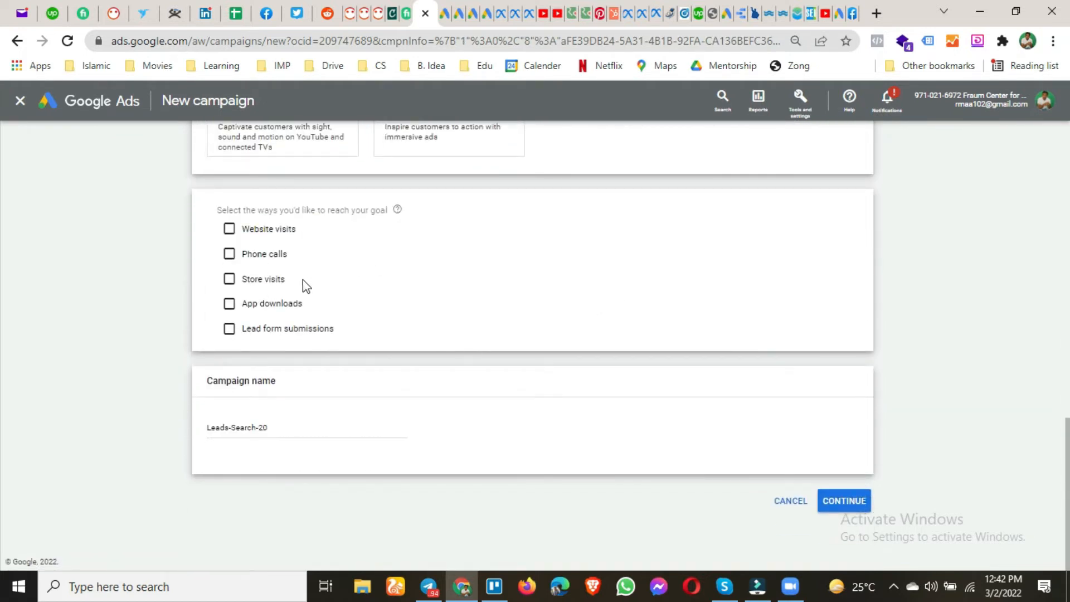
click(229, 330)
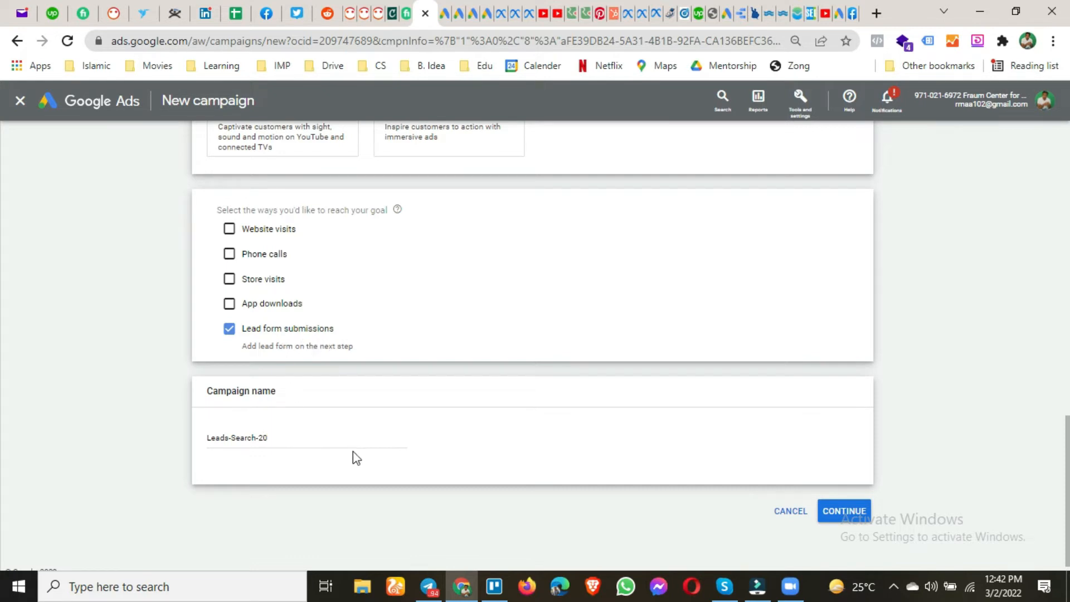
click(847, 512)
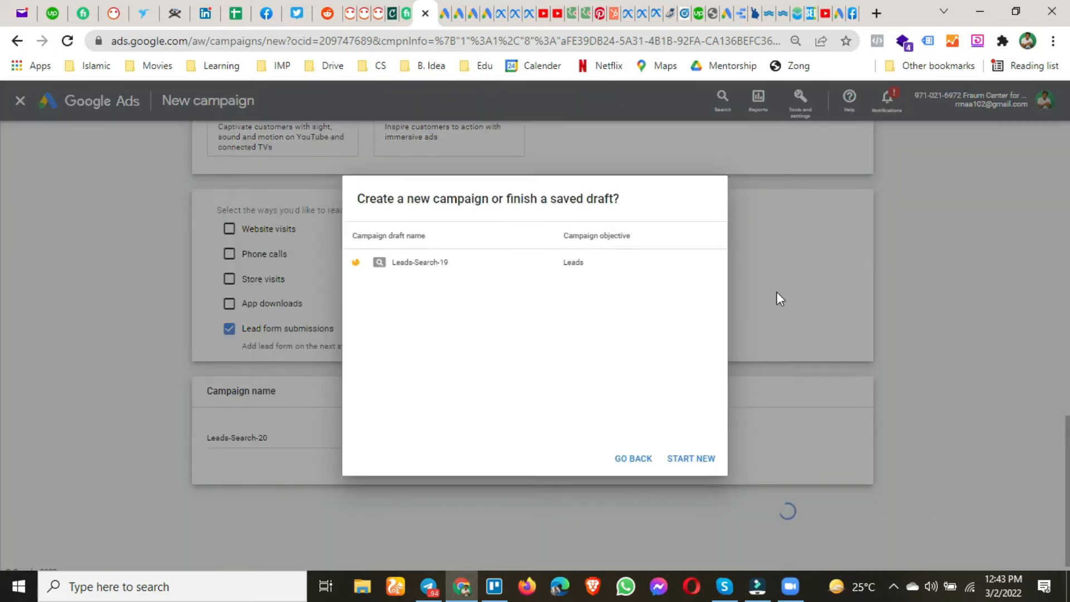
click(686, 461)
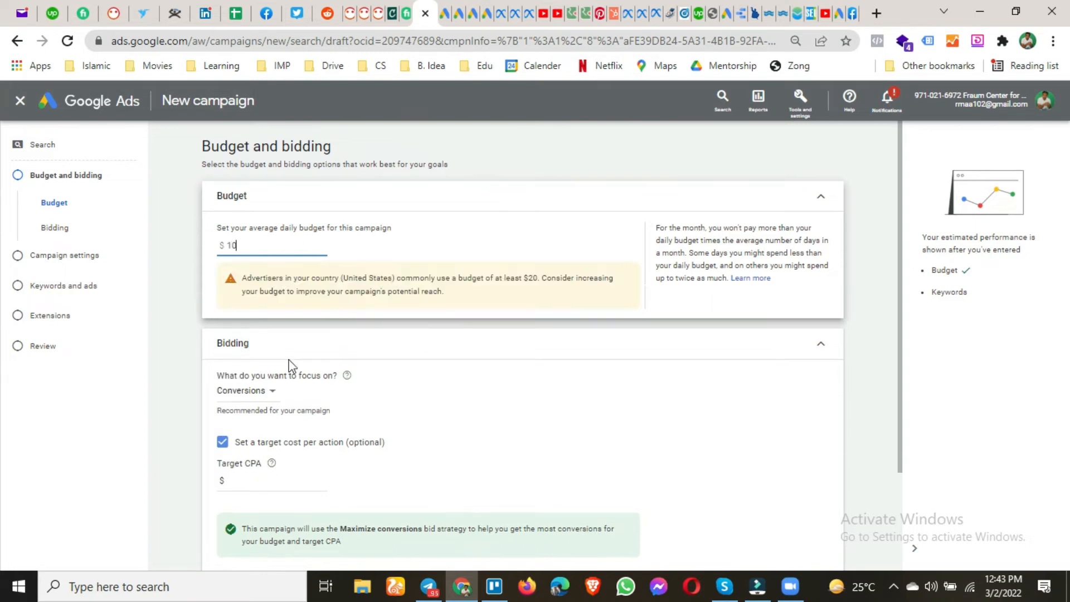
- Turn off the optional target cost per action and set the average daily budget to $20
click(222, 444)
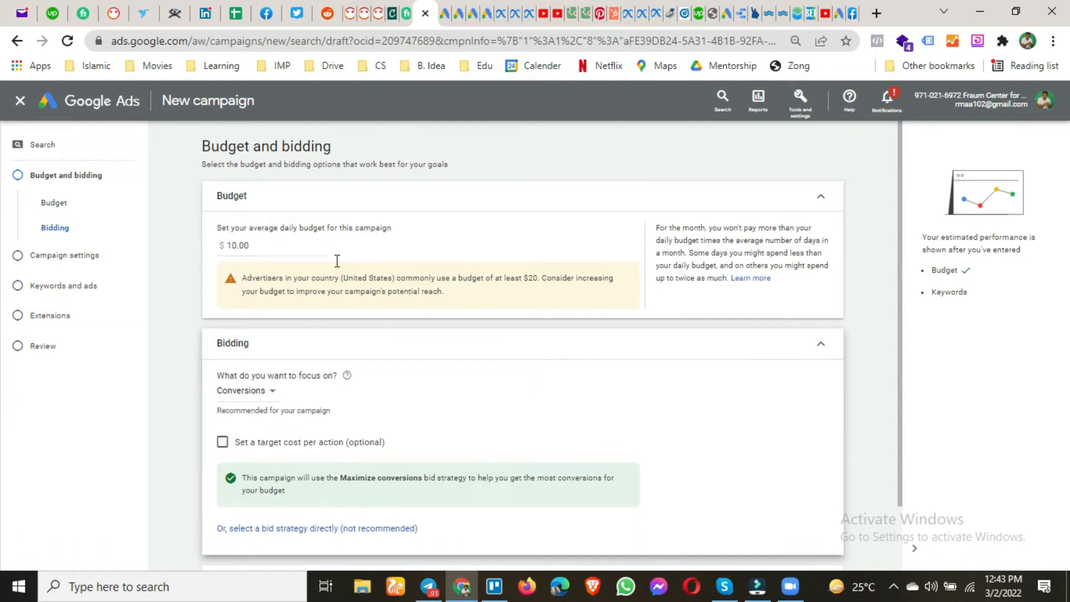
click(248, 256)
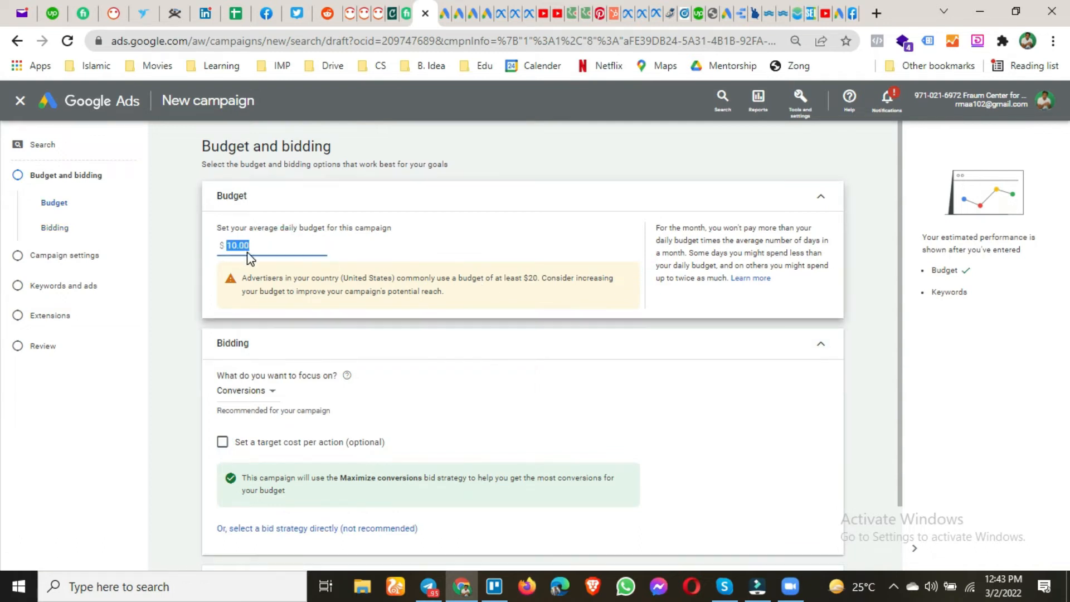
text(20)
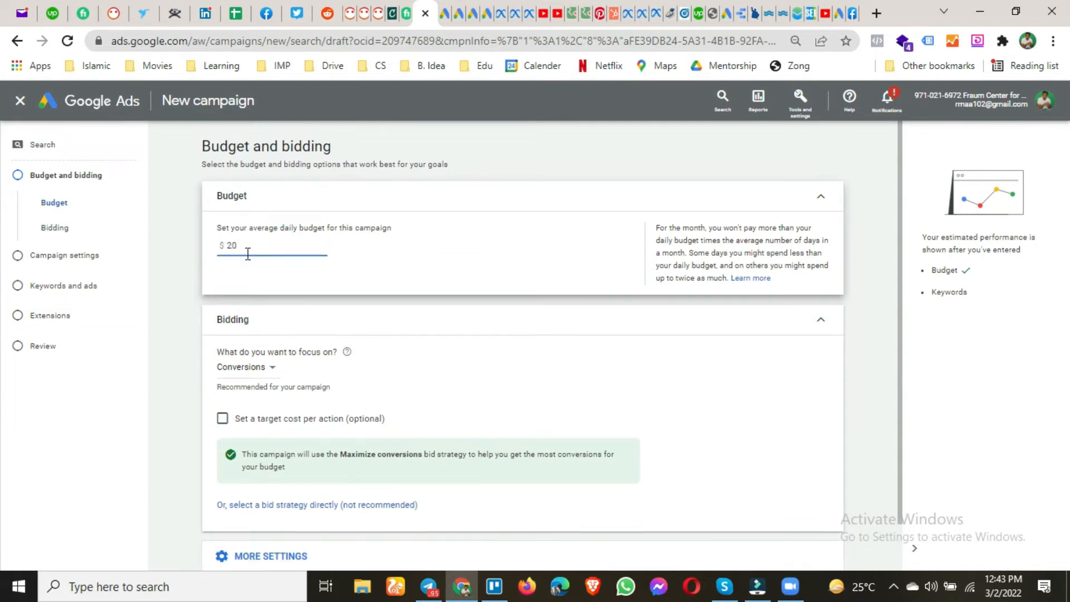
click(202, 413)
- Keep Conversions as the bidding focus, expand the additional bidding settings, and proceed to the campaign settings
scroll(199, 413, down, 1)
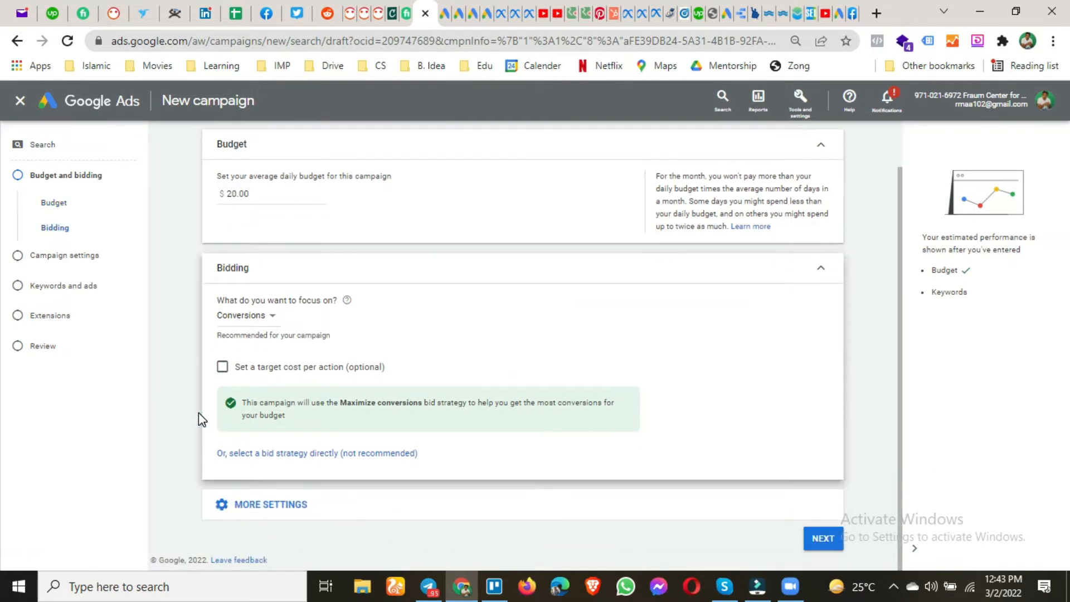
click(262, 316)
click(176, 364)
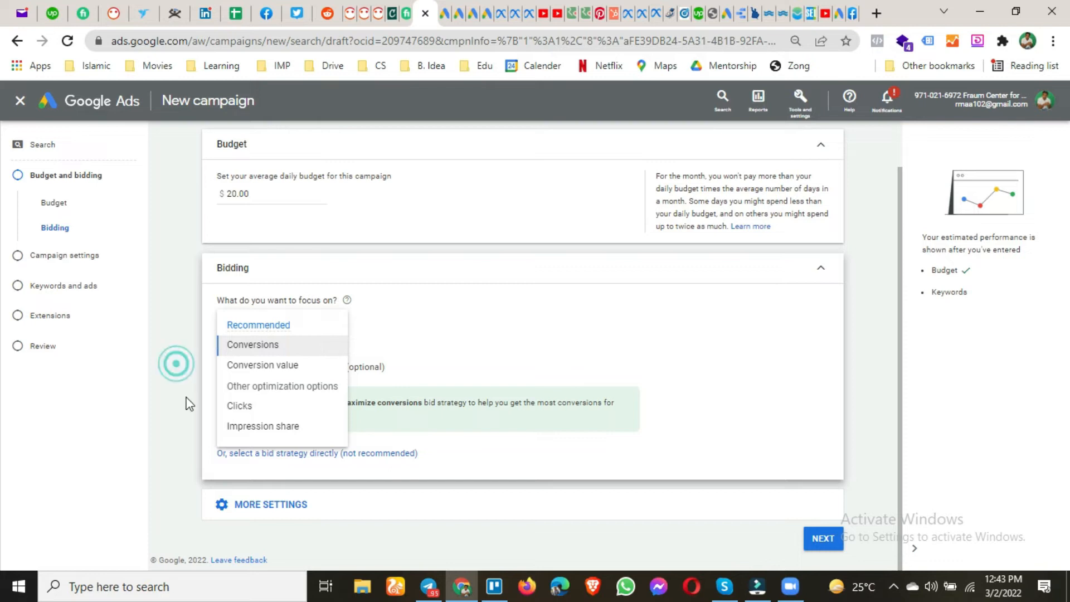
click(248, 505)
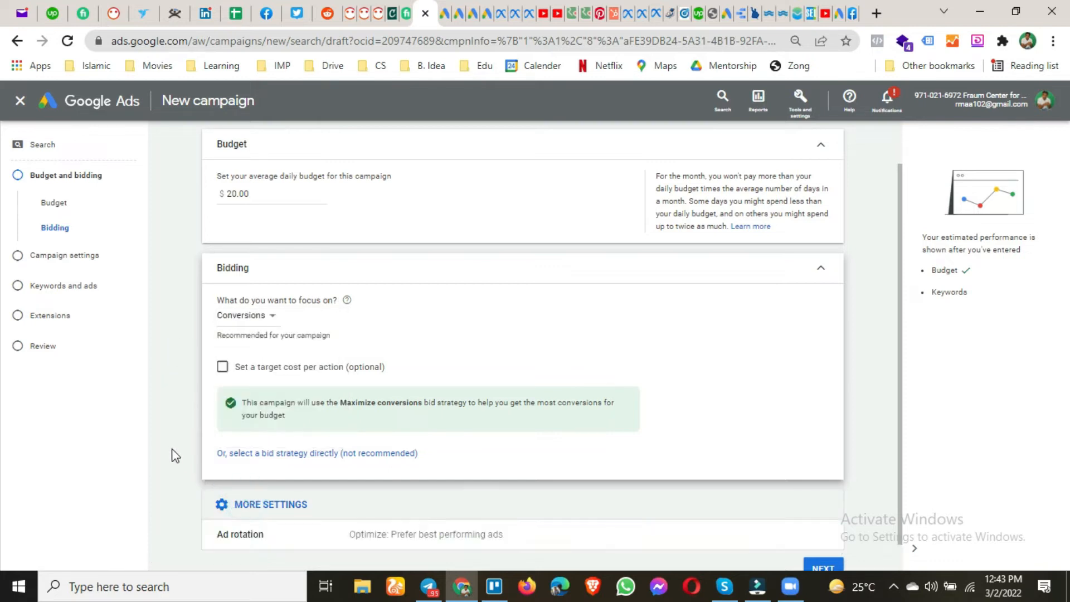
scroll(190, 460, down, 1)
click(815, 539)
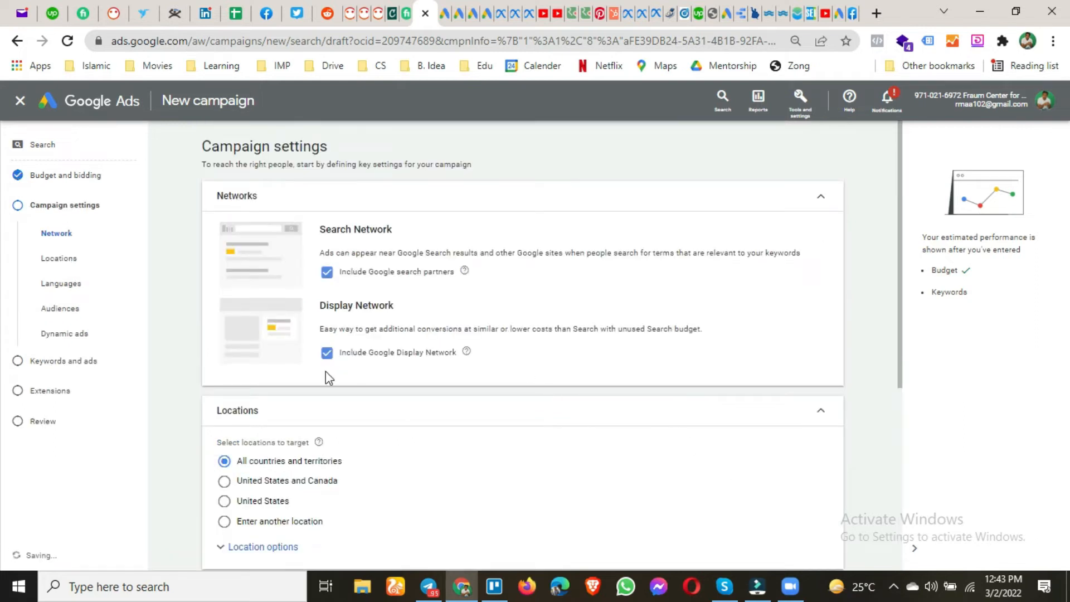
- Exclude the Google Display Network from the campaign and target United States as its location
click(327, 353)
click(224, 515)
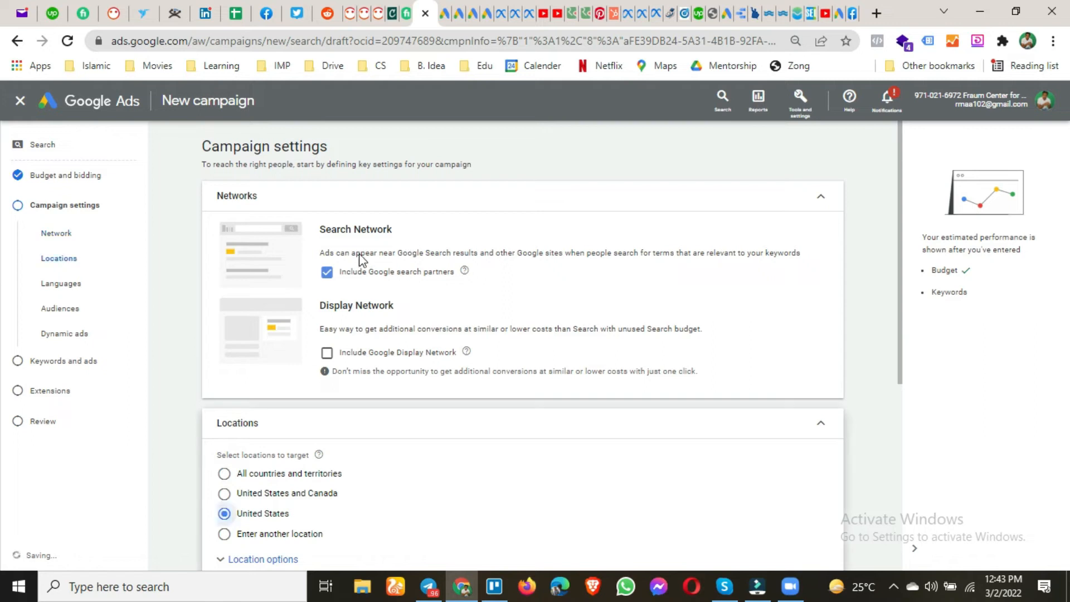
- Keep English as the campaign language, expand the additional campaign settings, and proceed to the keywords and ads stage
scroll(283, 435, down, 3)
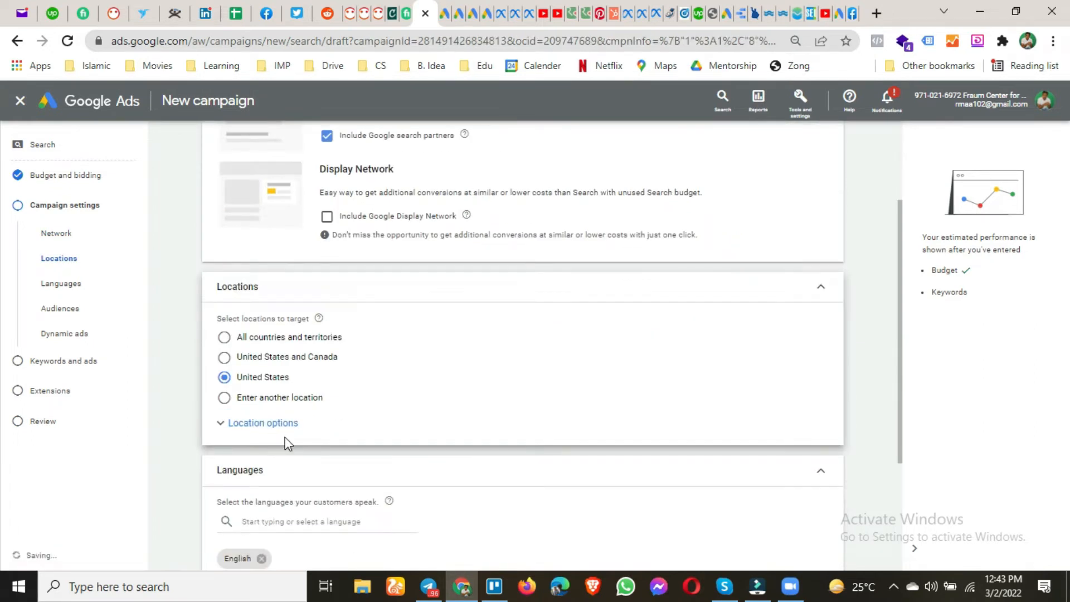
scroll(284, 443, down, 3)
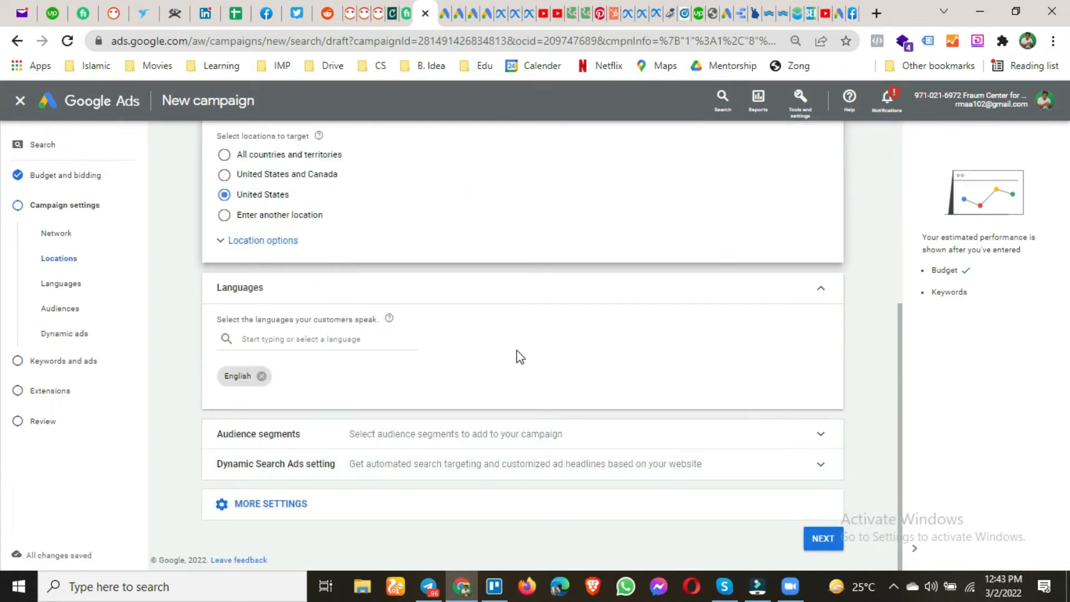
click(267, 509)
scroll(194, 459, down, 2)
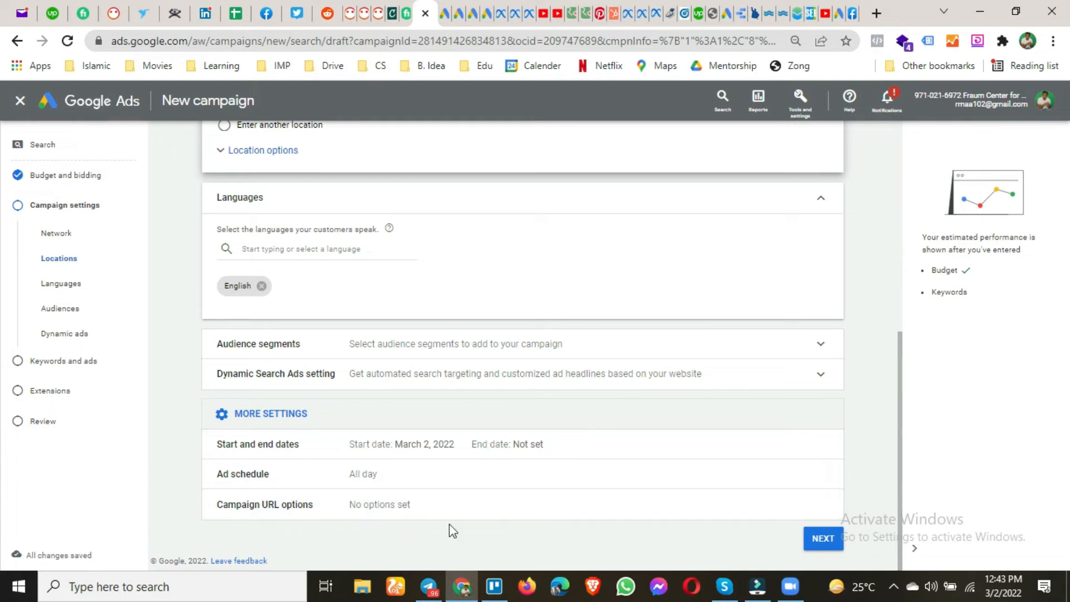
click(842, 542)
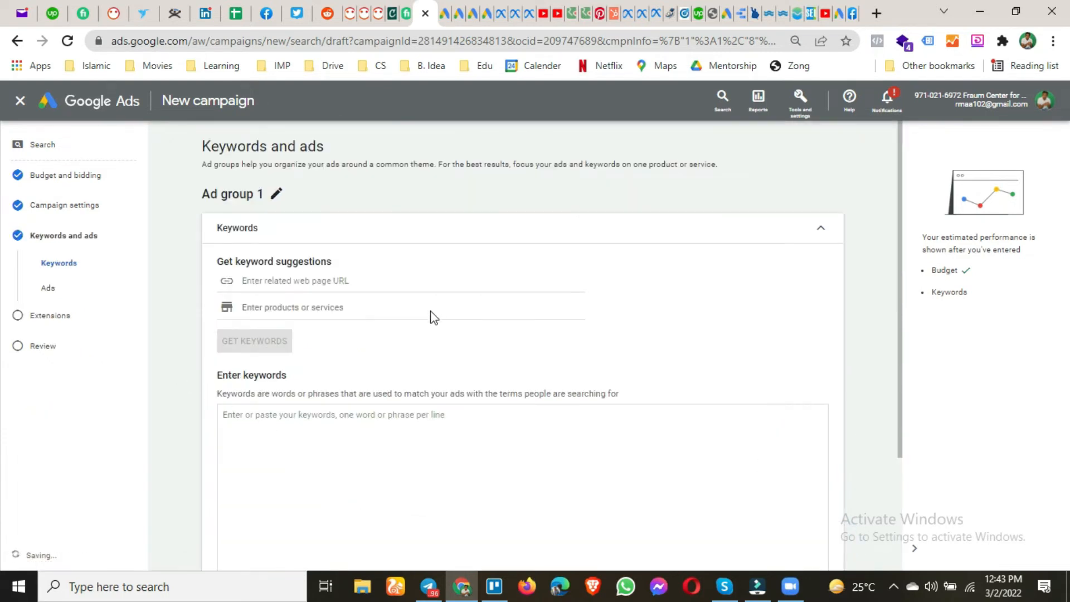
- Set the final URL of the ad in Ad group 1 to fruam.com
scroll(432, 312, down, 8)
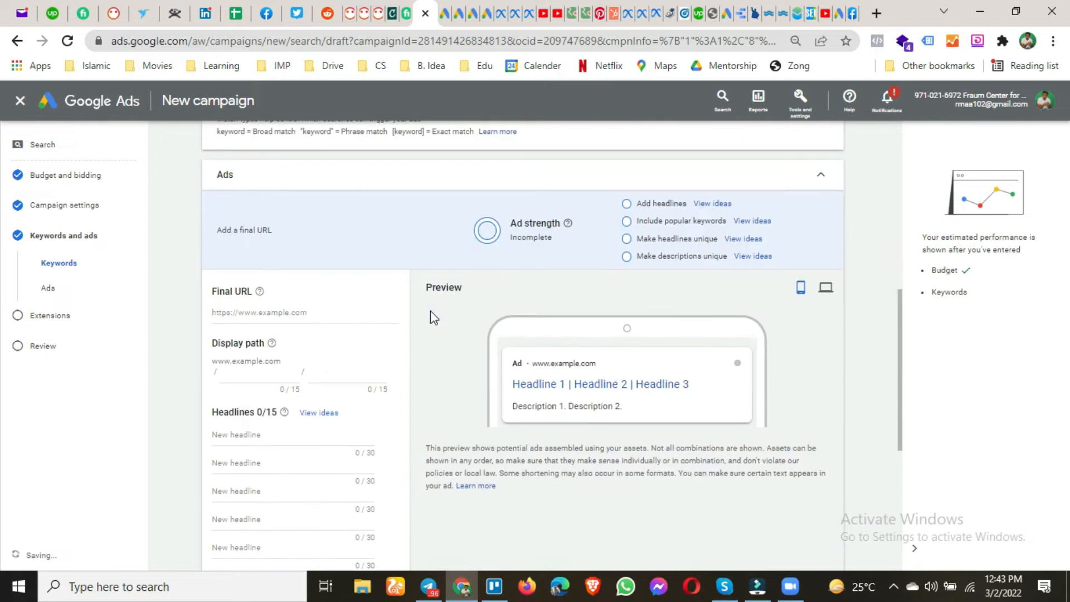
scroll(430, 316, down, 5)
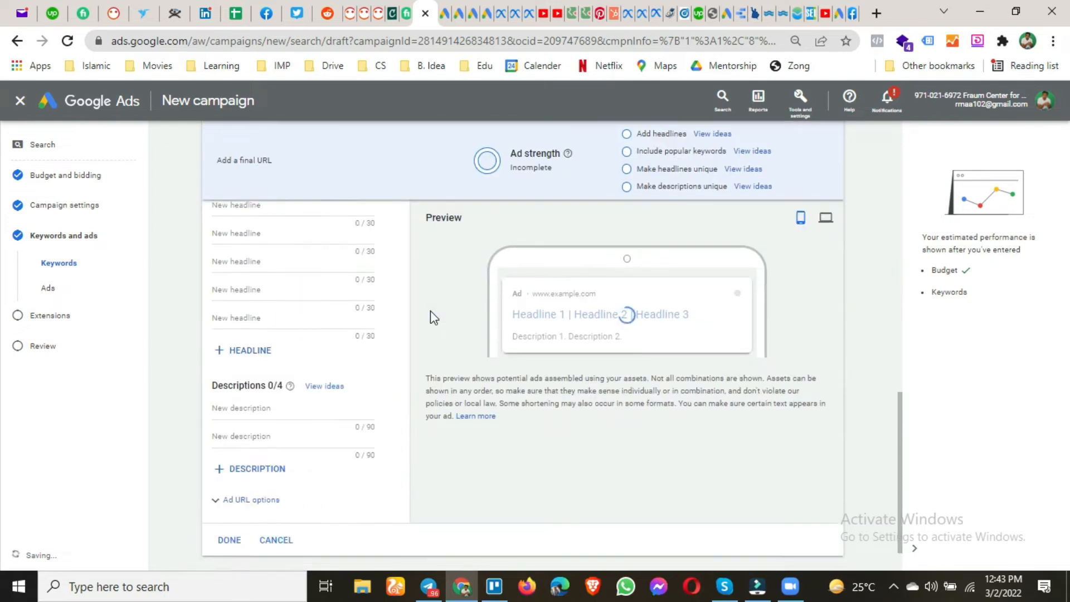
scroll(430, 317, down, 1)
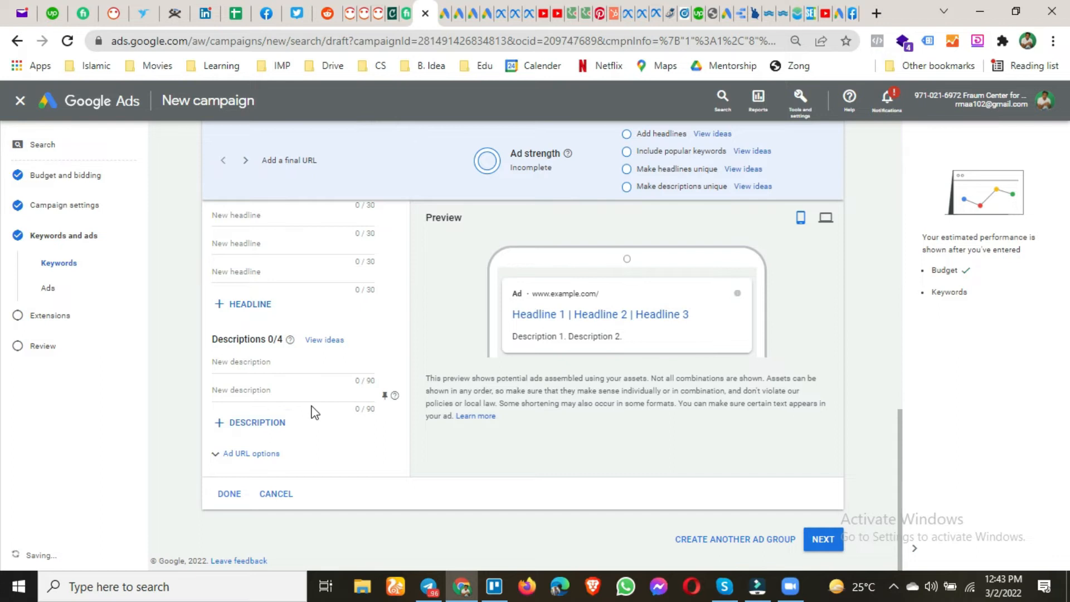
scroll(315, 413, up, 7)
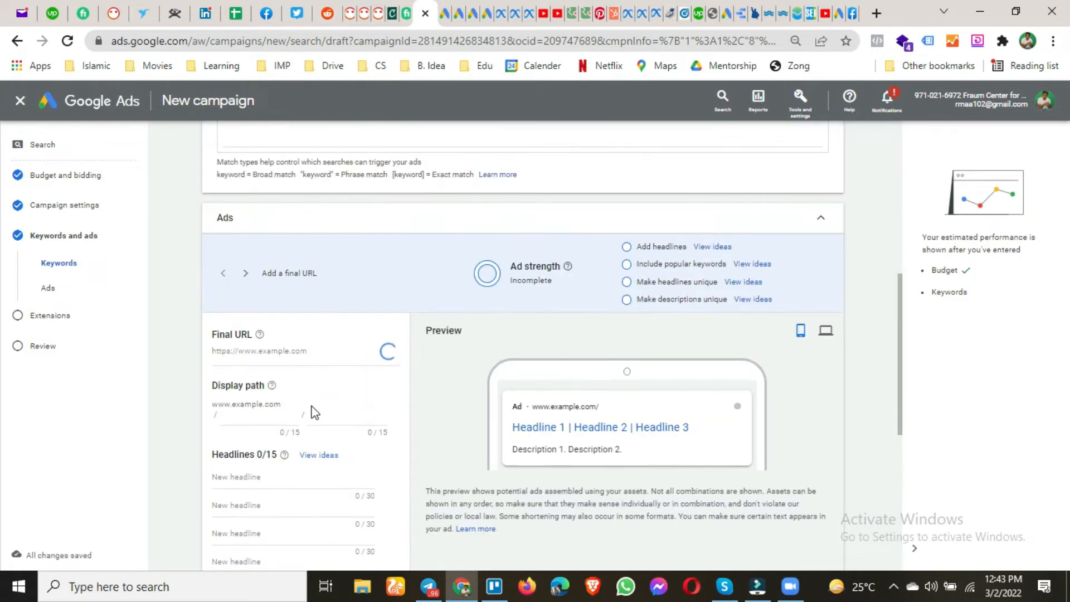
click(306, 353)
text(fruam.com)
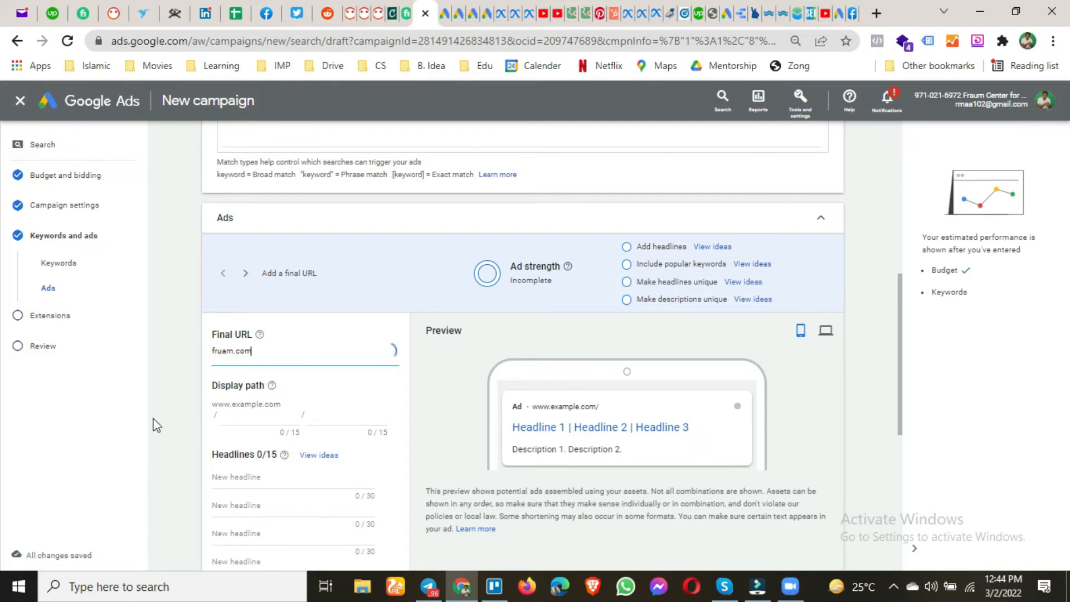
click(187, 409)
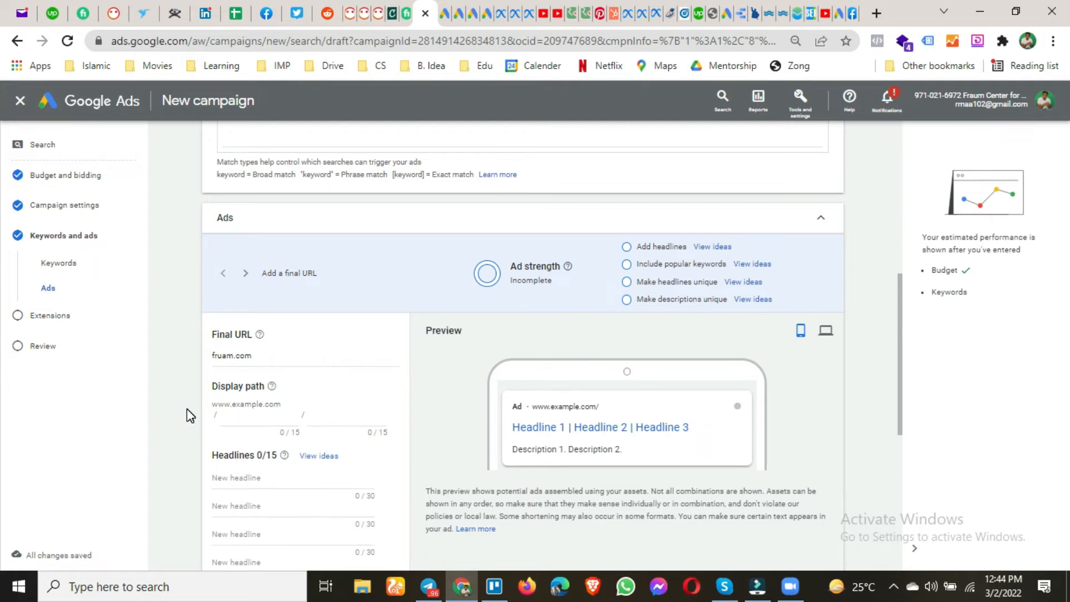
- Look through the suggested headline ideas for the ad and close them without adding any
scroll(189, 413, down, 1)
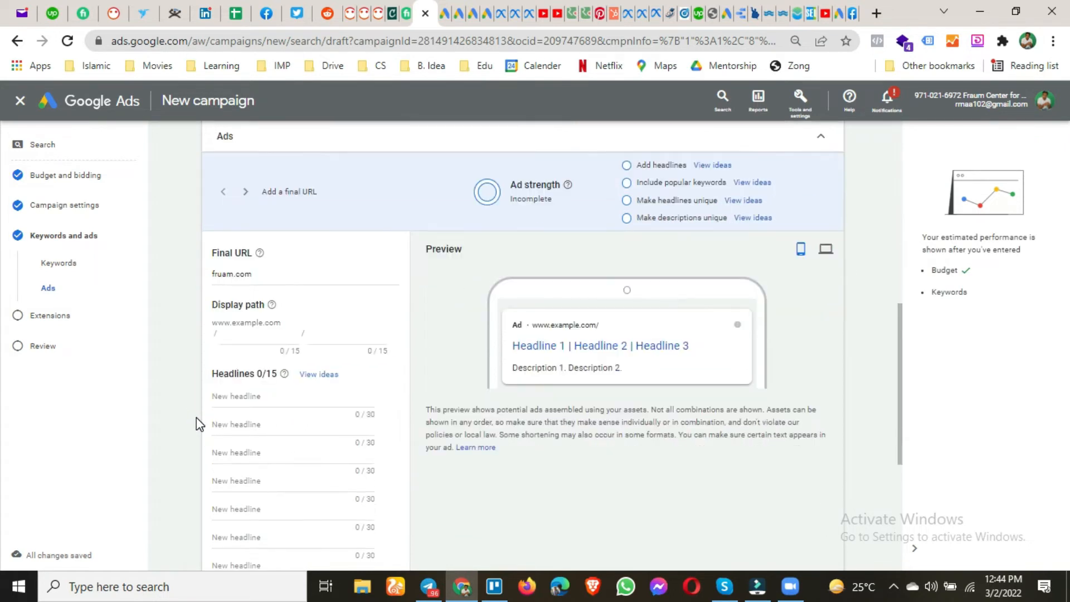
click(326, 377)
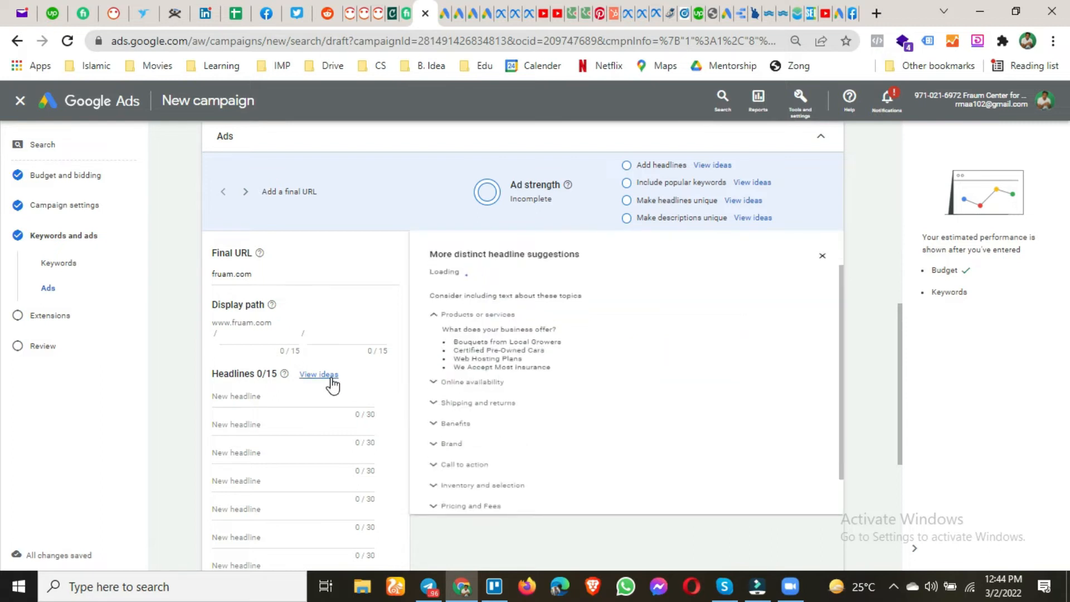
click(822, 262)
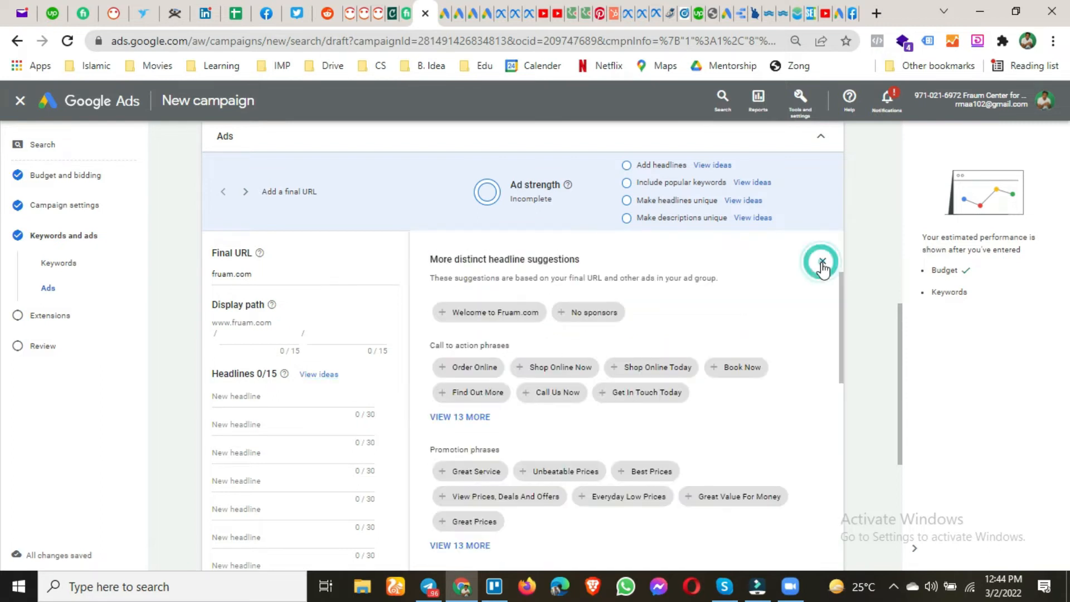
- Enter "Best Chiroractor" as the ad's first headline and "Fraum" as the second
click(257, 397)
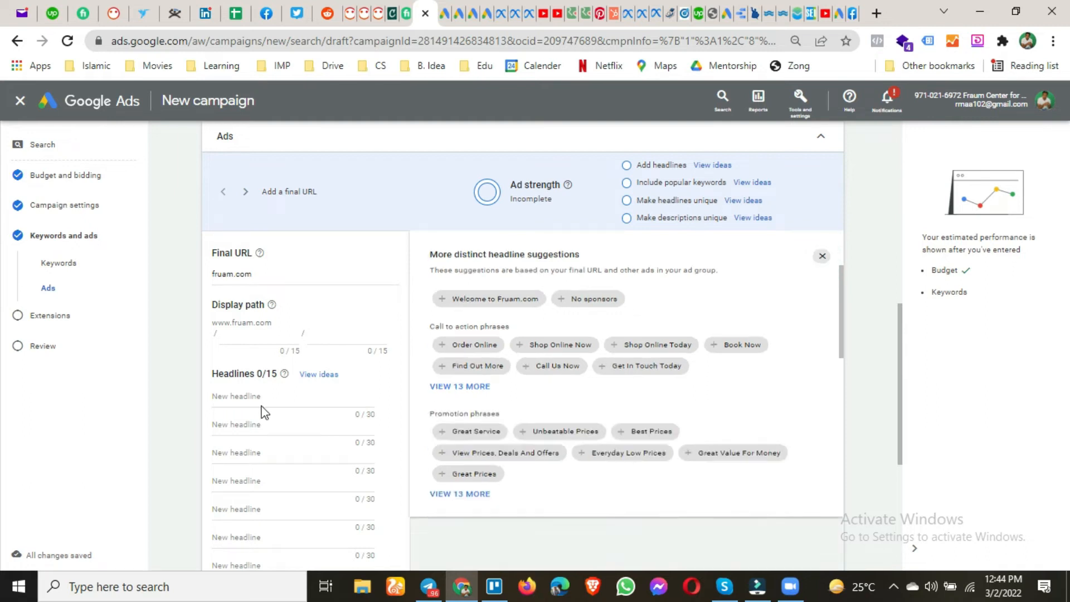
click(277, 395)
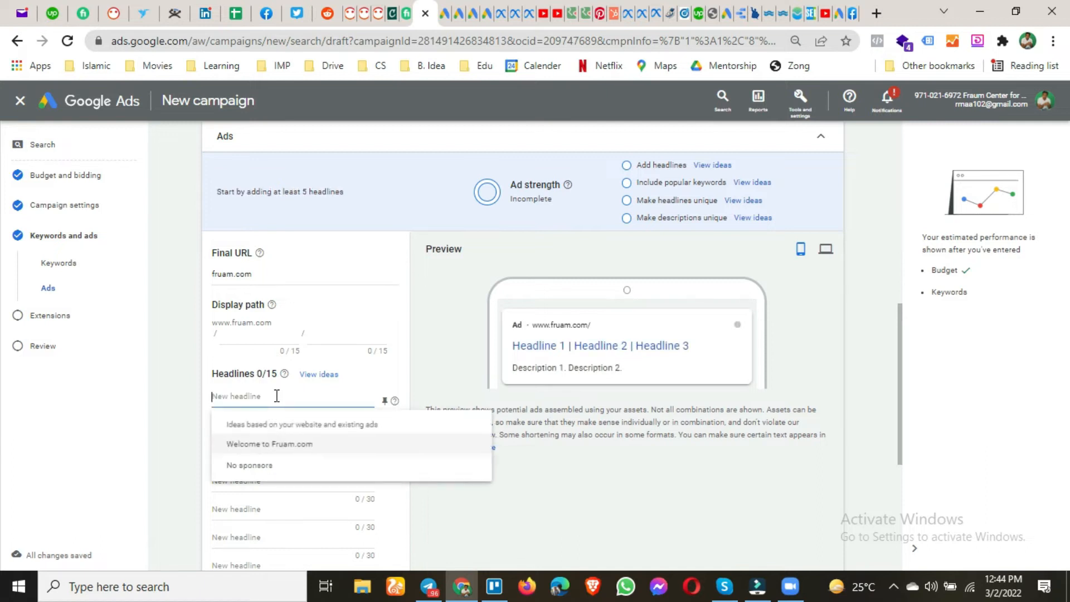
text(B)
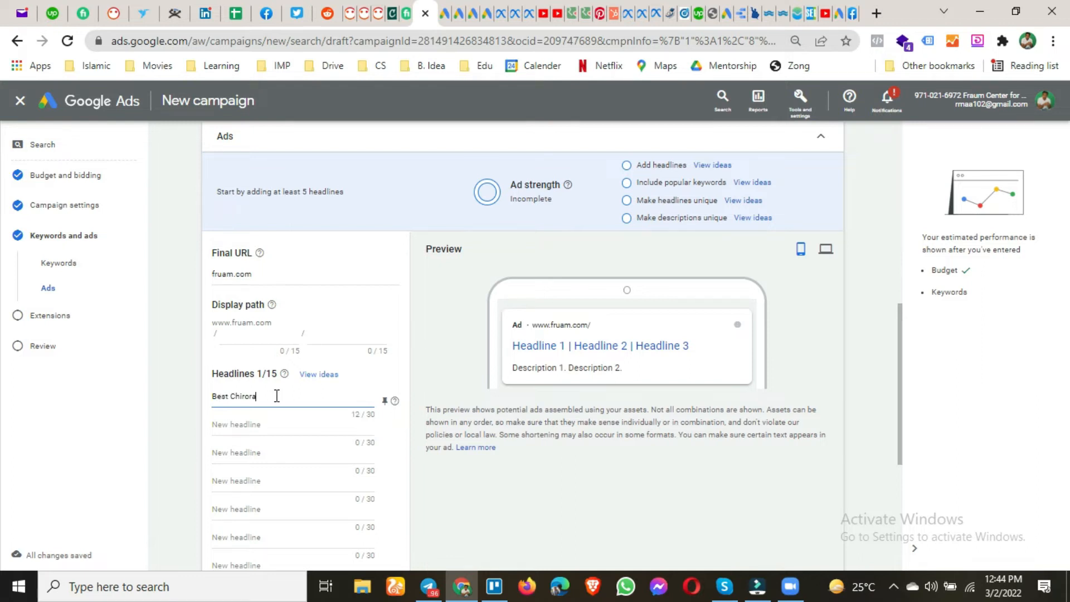
text(est Chiroractor)
click(266, 428)
text(F)
key(BackSpace)
text(raum)
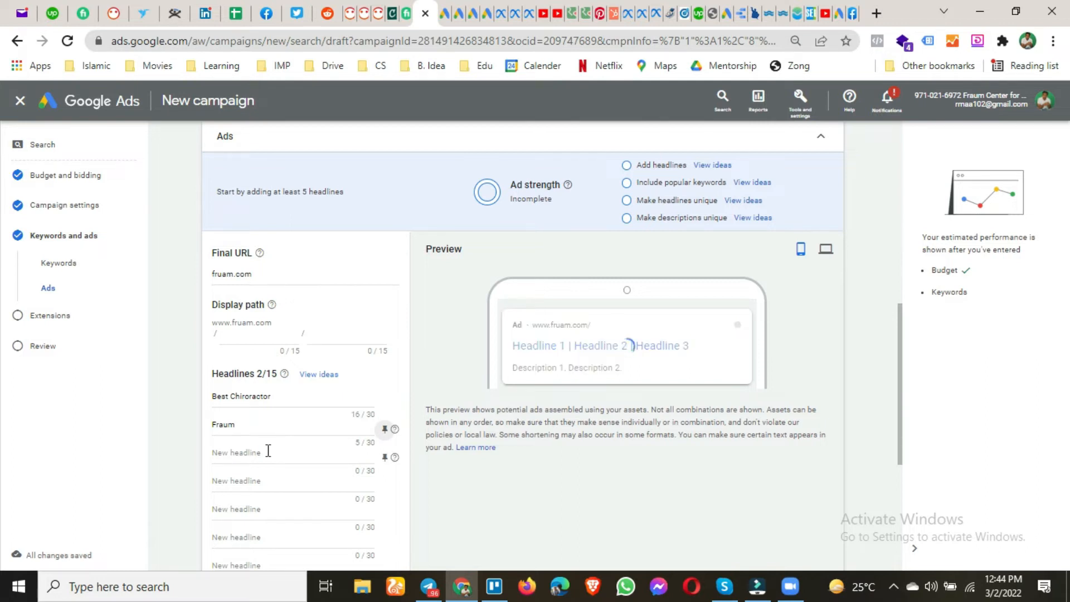
- Enter "Chiropratctor in New York" as the ad's third headline
click(268, 450)
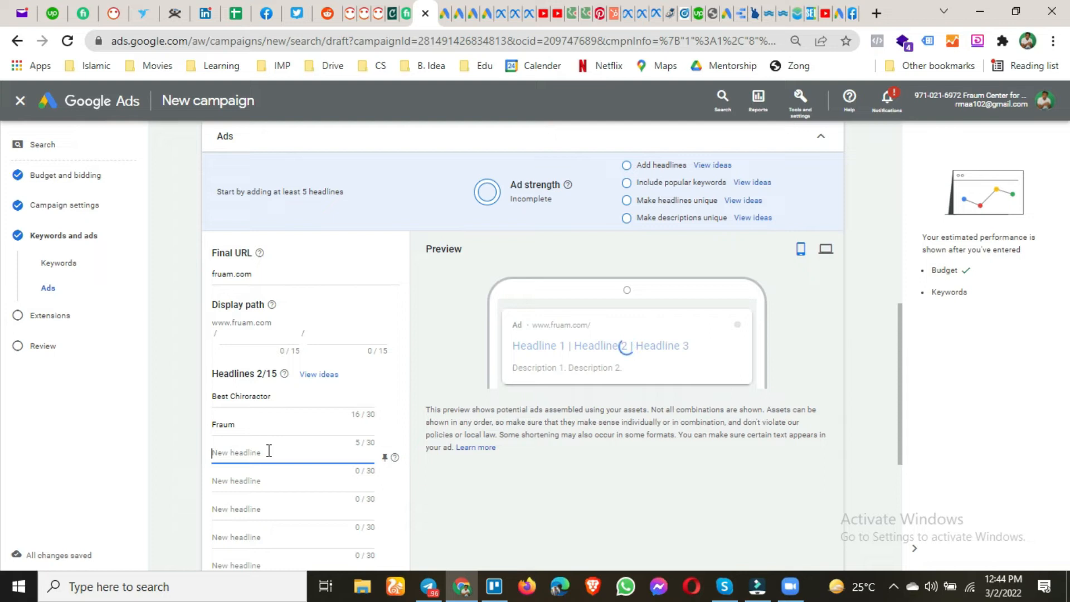
text(CH)
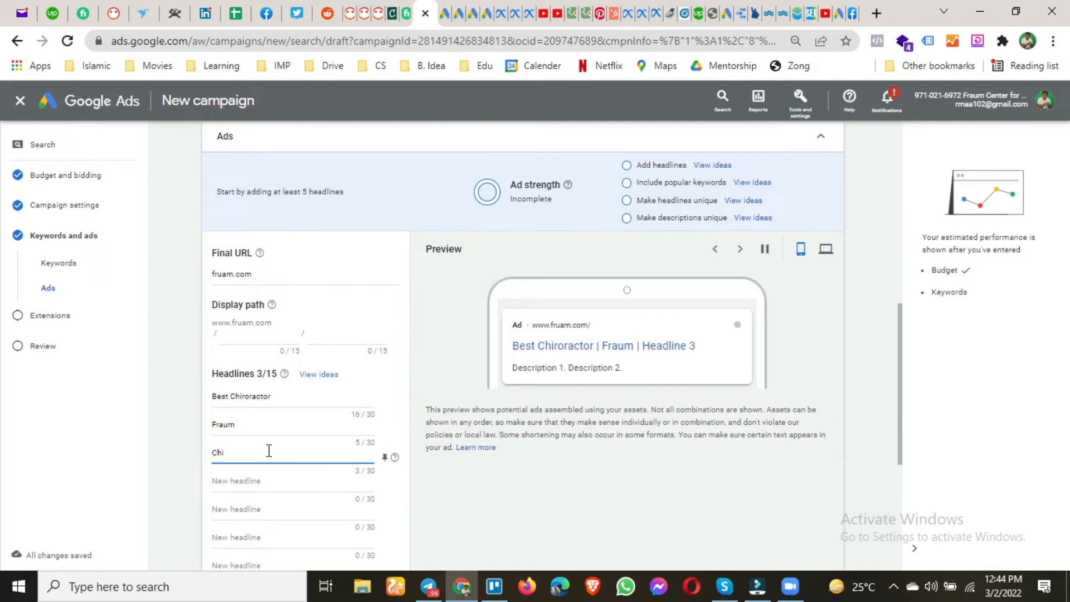
text(irp)
key(BackSpace)
text(o)
text(pratctor)
text( in Uni)
key(BackSpace)
key(BackSpace)
key(BackSpace)
text(New )
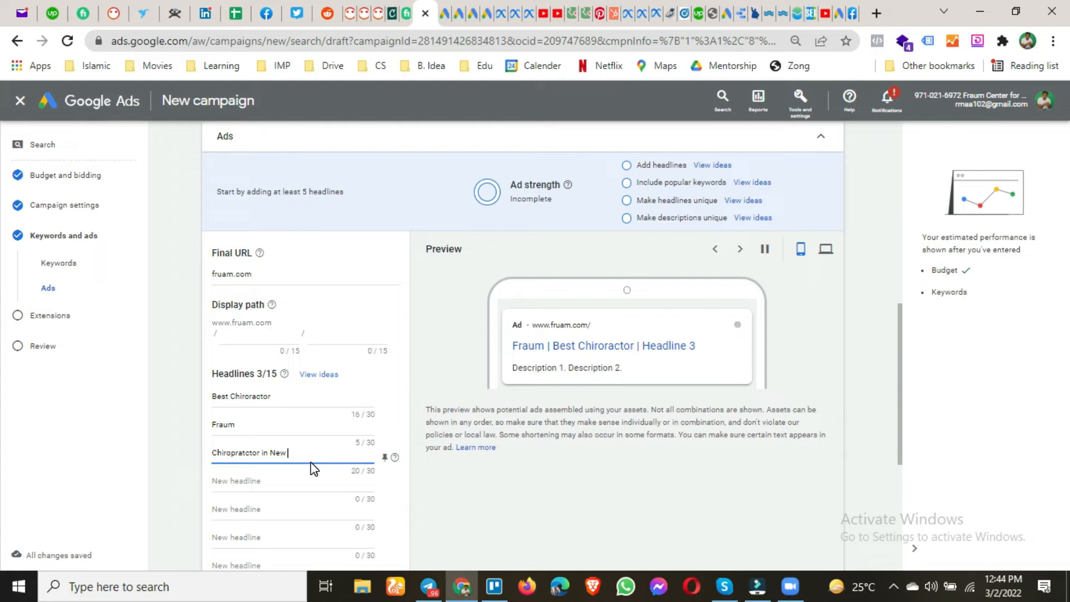
text( York)
click(188, 470)
- Enter "Chiropractor in New York" as the ad's first description
scroll(187, 470, down, 1)
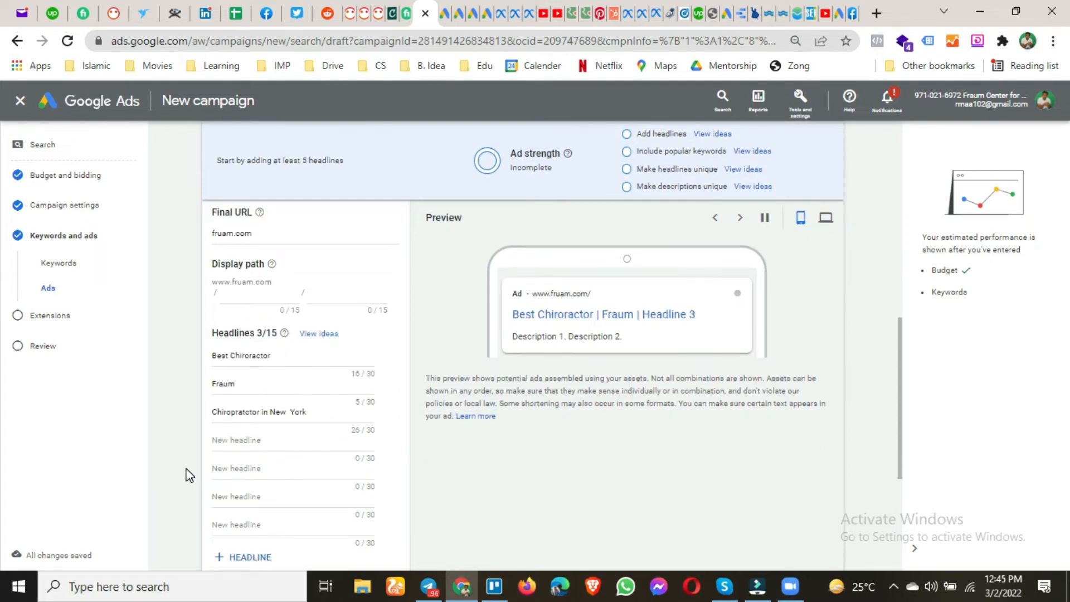
scroll(190, 475, down, 5)
click(259, 373)
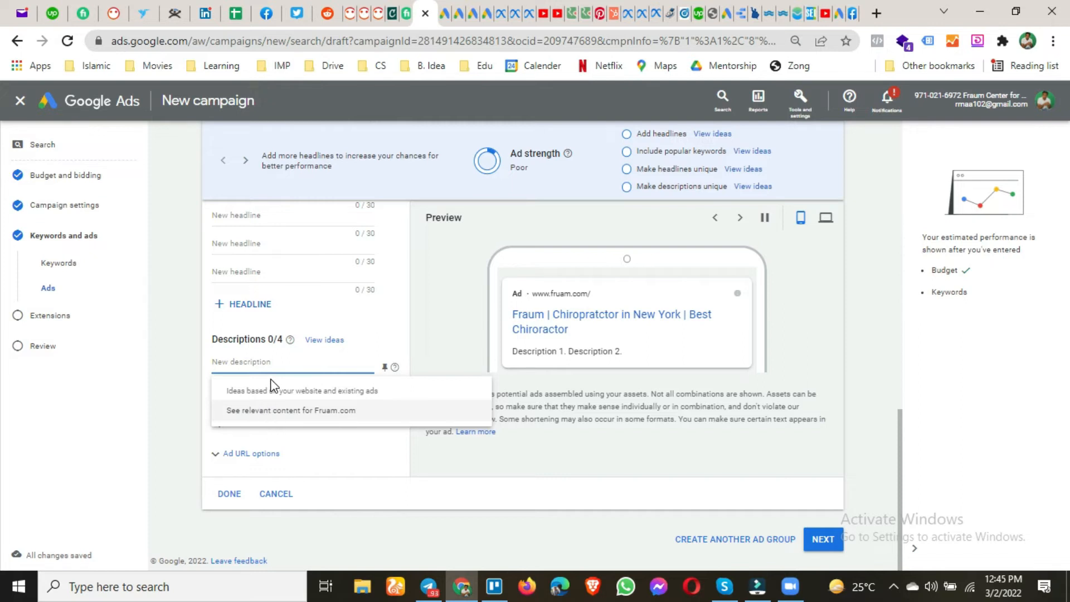
text(Nee)
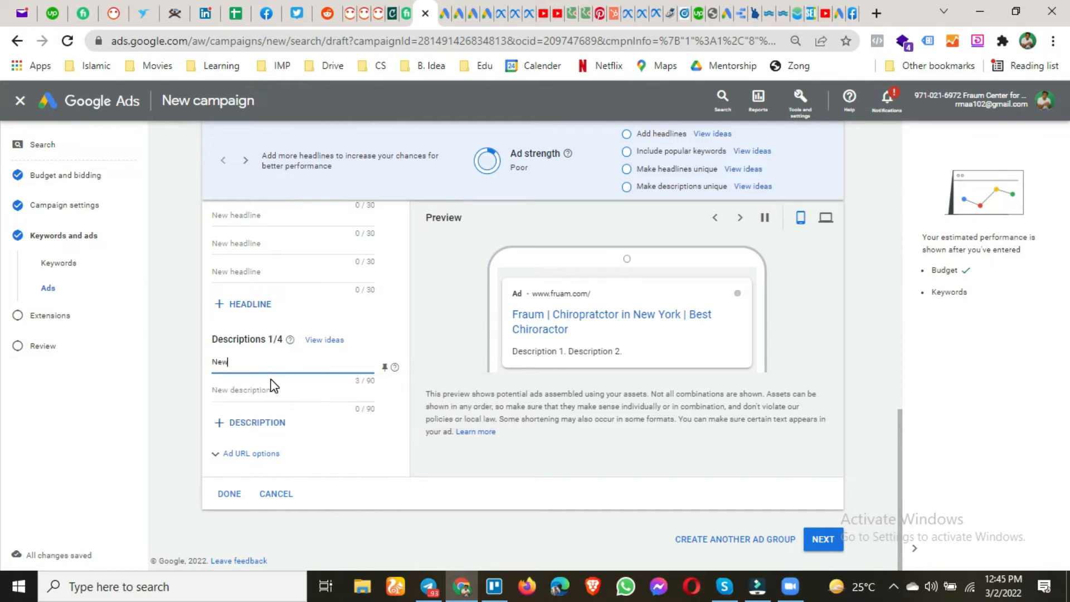
key(BackSpace)
key(BackSpace)
key(BackSpace)
text(cHiropractor in N)
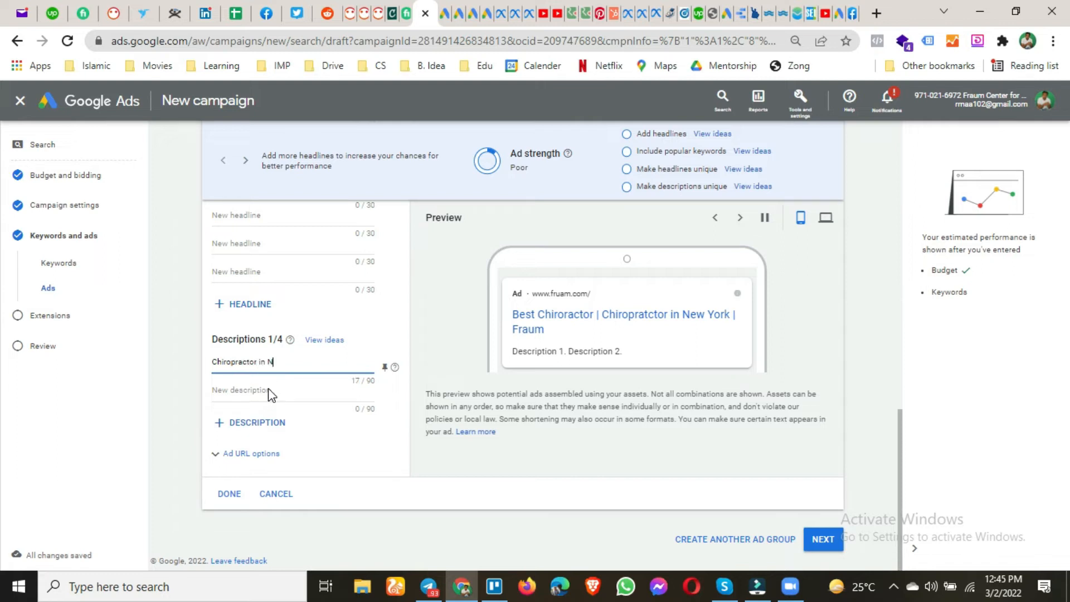
text(ew York)
- Enter "Contact Us now" as the ad's second description and finish the ad
click(259, 390)
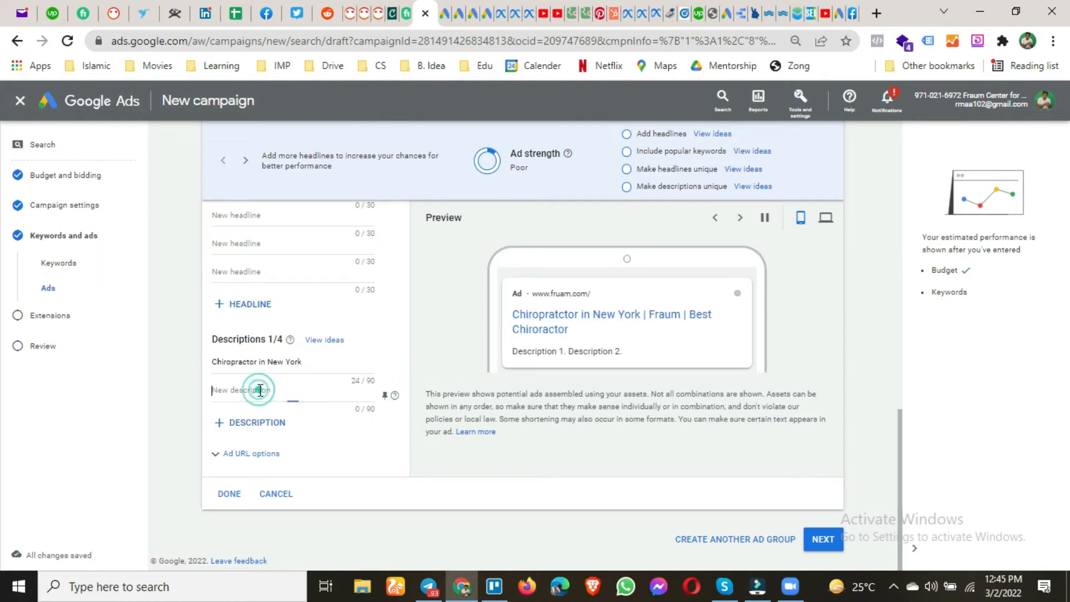
text(C)
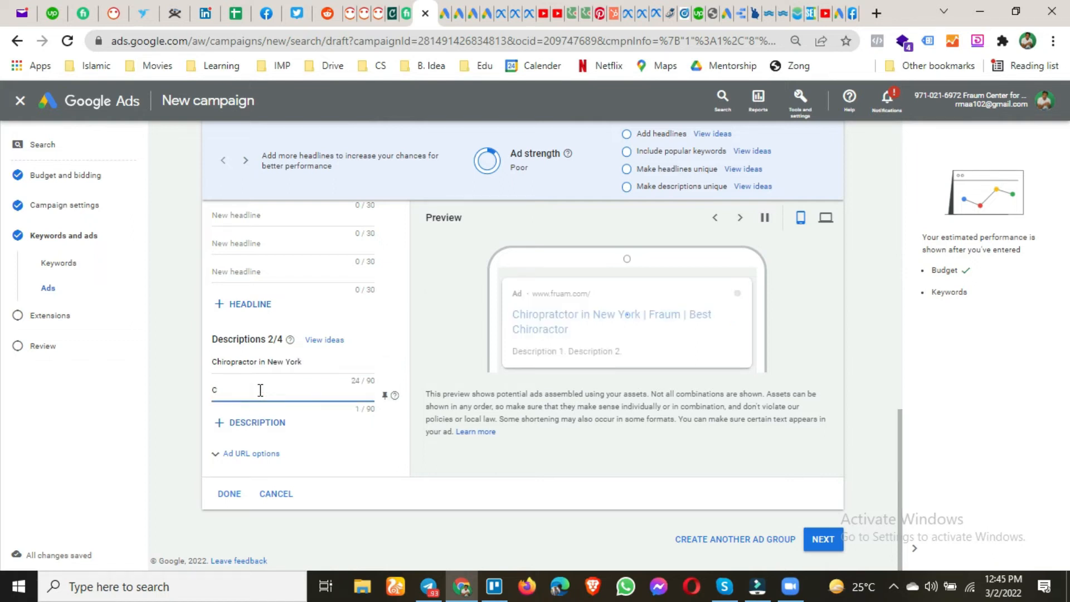
text(hntact Us now)
click(234, 500)
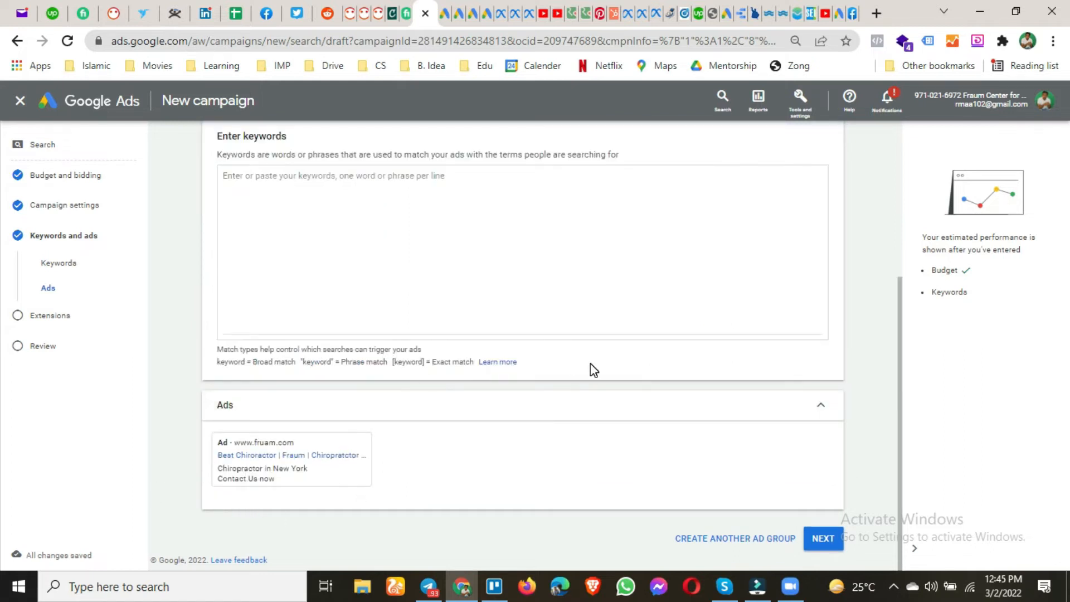
- Add "chiropractor" as the ad group's keyword and proceed to the extensions stage
scroll(515, 299, up, 2)
click(429, 340)
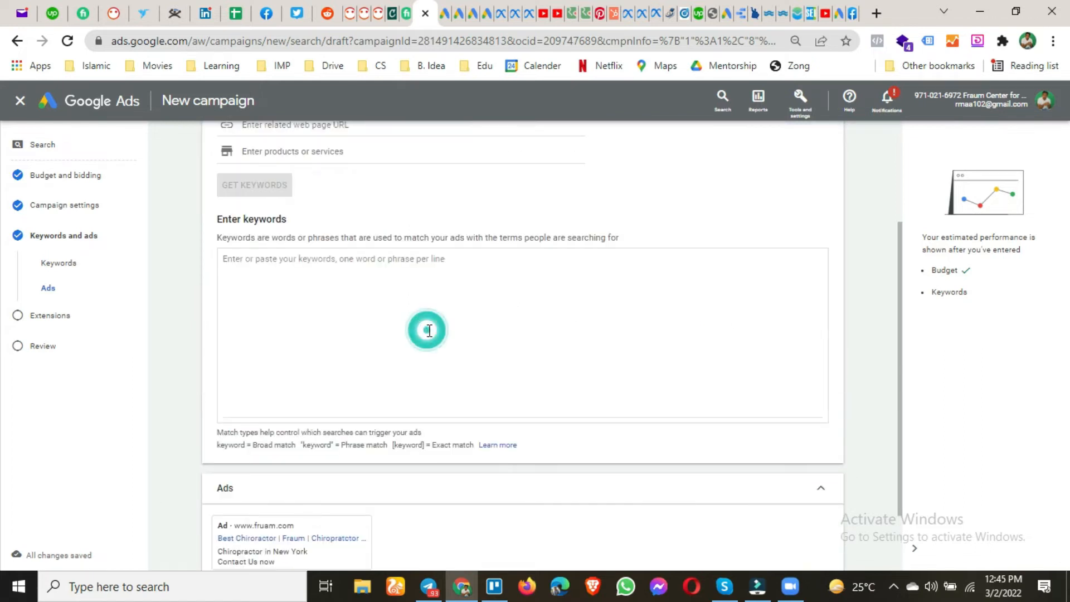
text(chiropratcor)
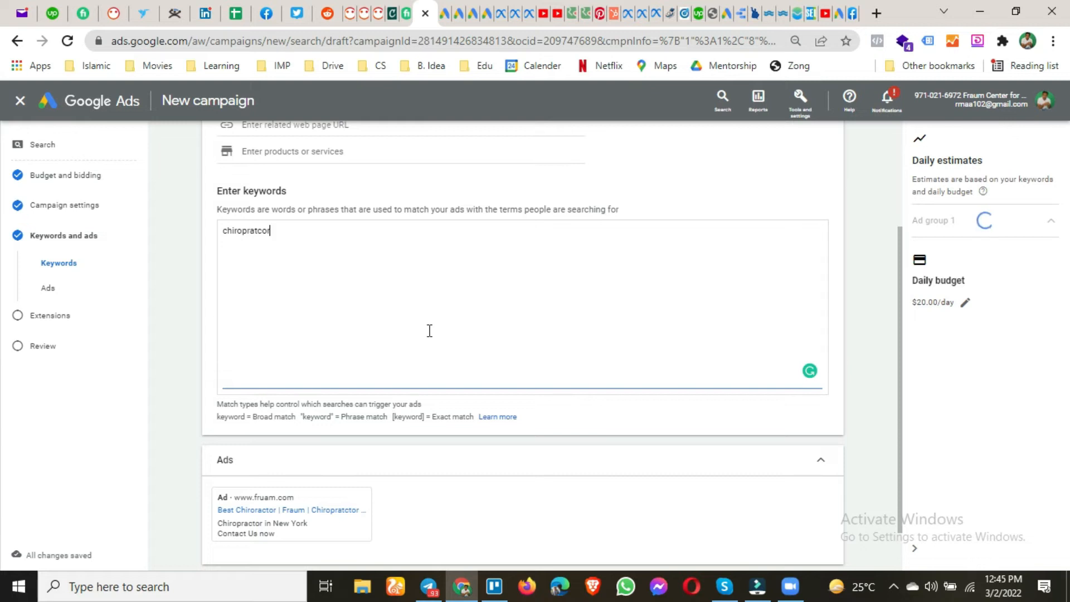
key(BackSpace)
key(BackSpace)
key(BackSpace)
key(BackSpace)
text(ctor)
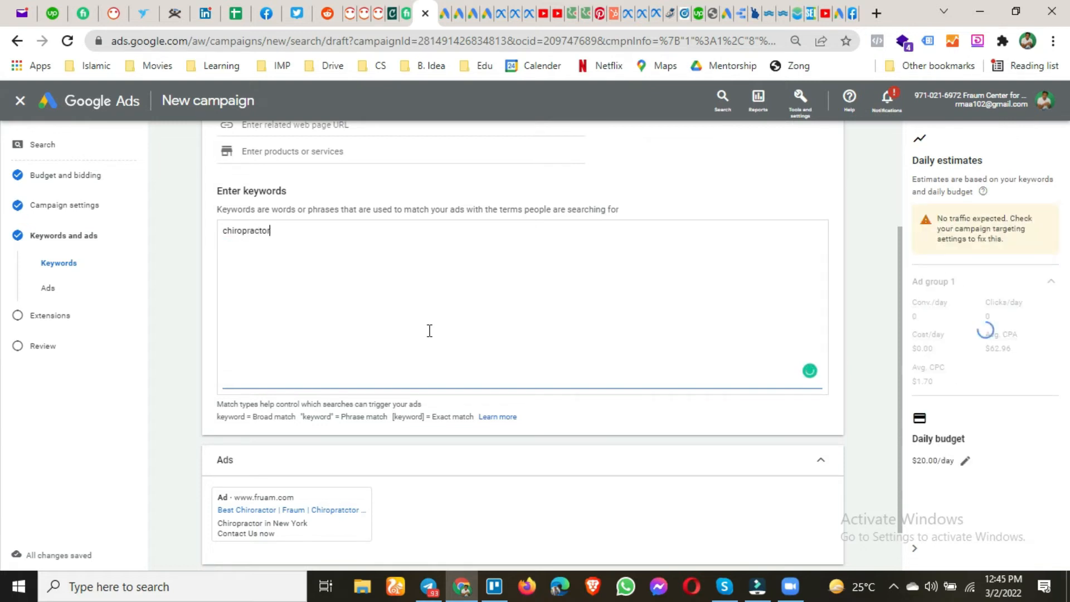
scroll(431, 343, down, 1)
click(823, 539)
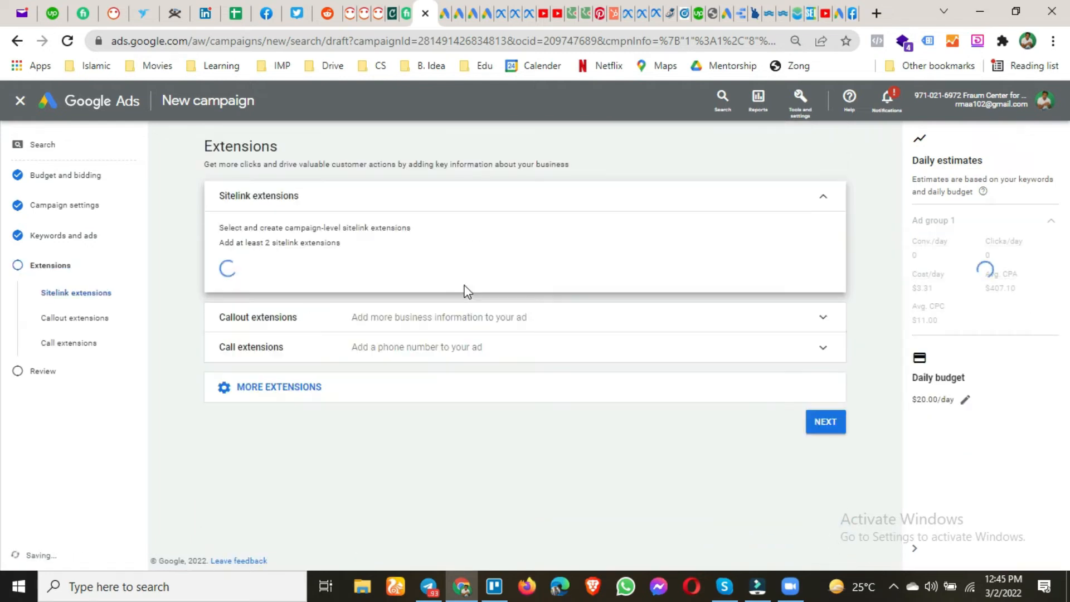
- Show the additional extension types and expand the lead form extensions section
scroll(165, 436, down, 3)
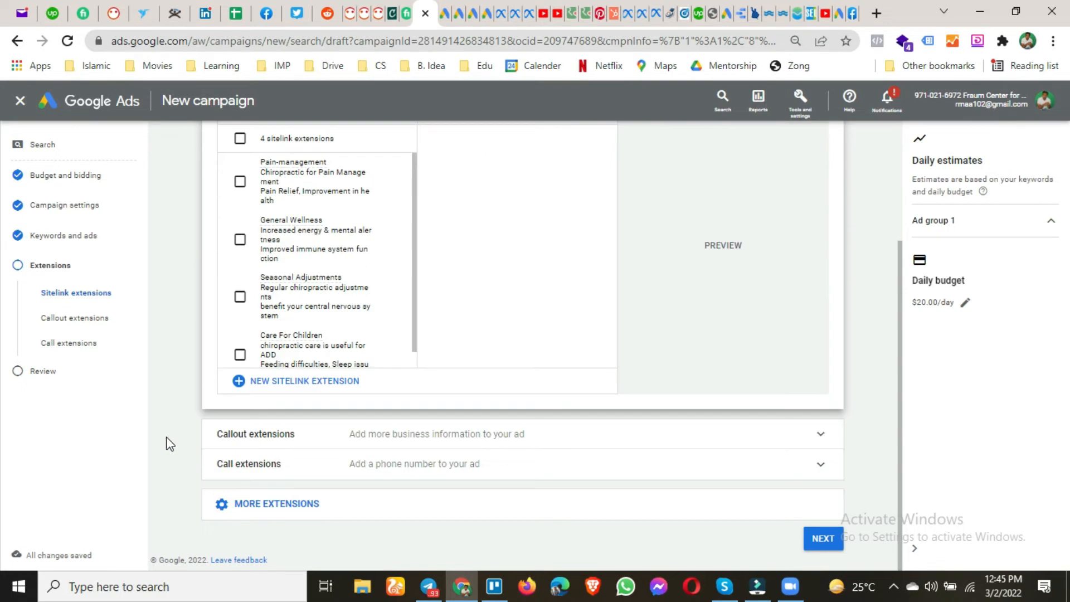
click(282, 505)
scroll(208, 473, down, 2)
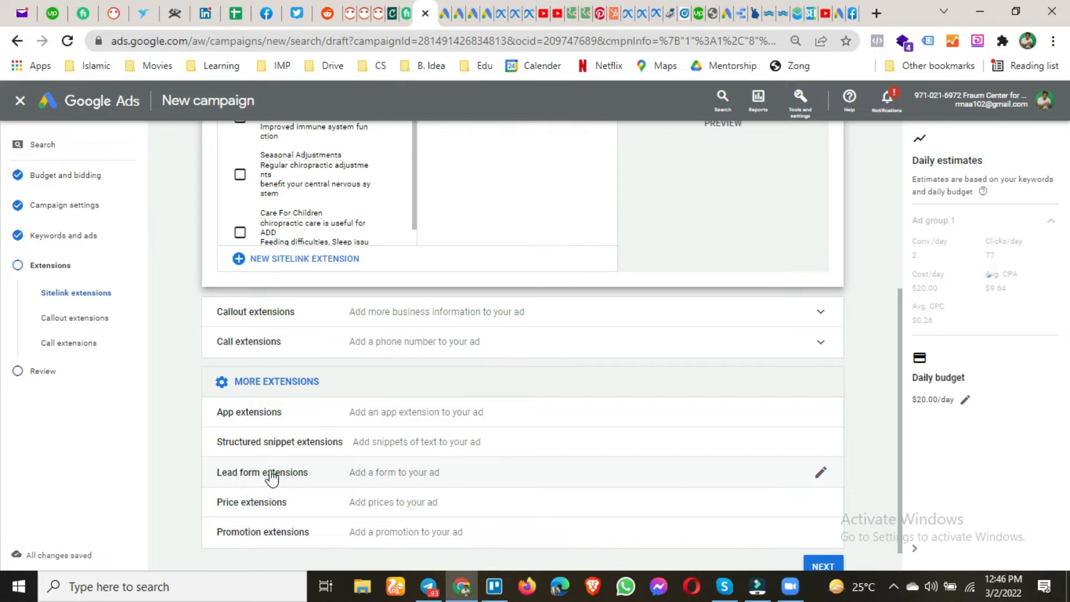
click(265, 484)
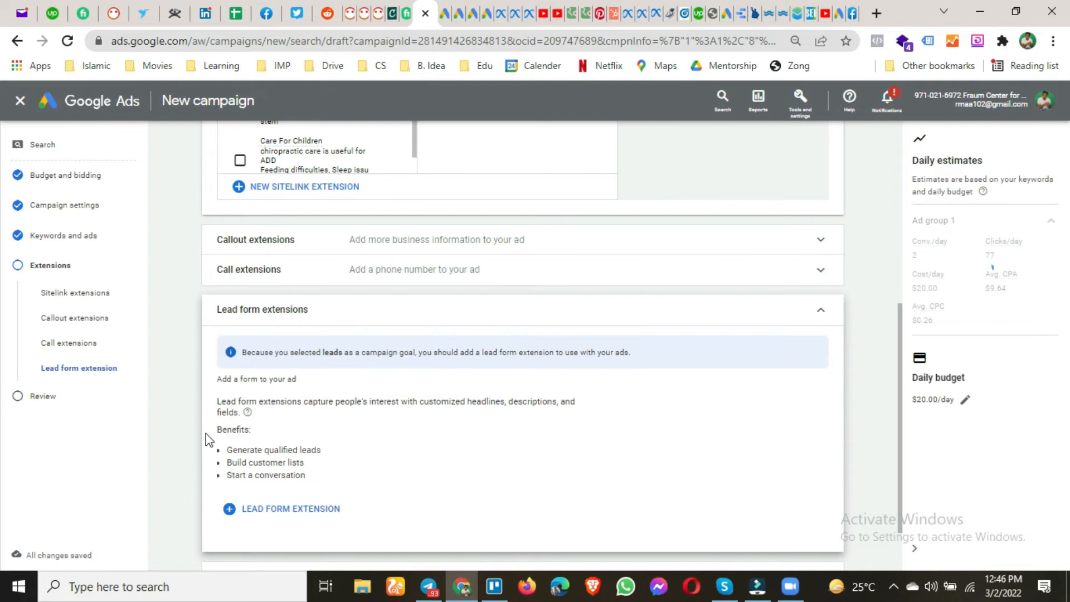
scroll(205, 433, down, 2)
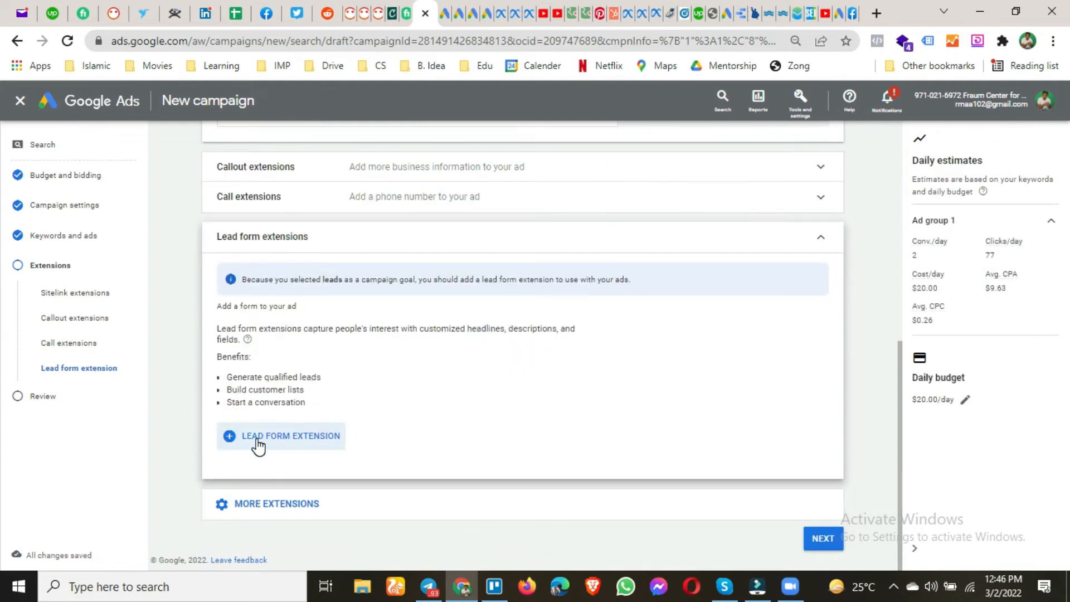
- Start a new lead form extension and accept its Terms of Service
click(297, 441)
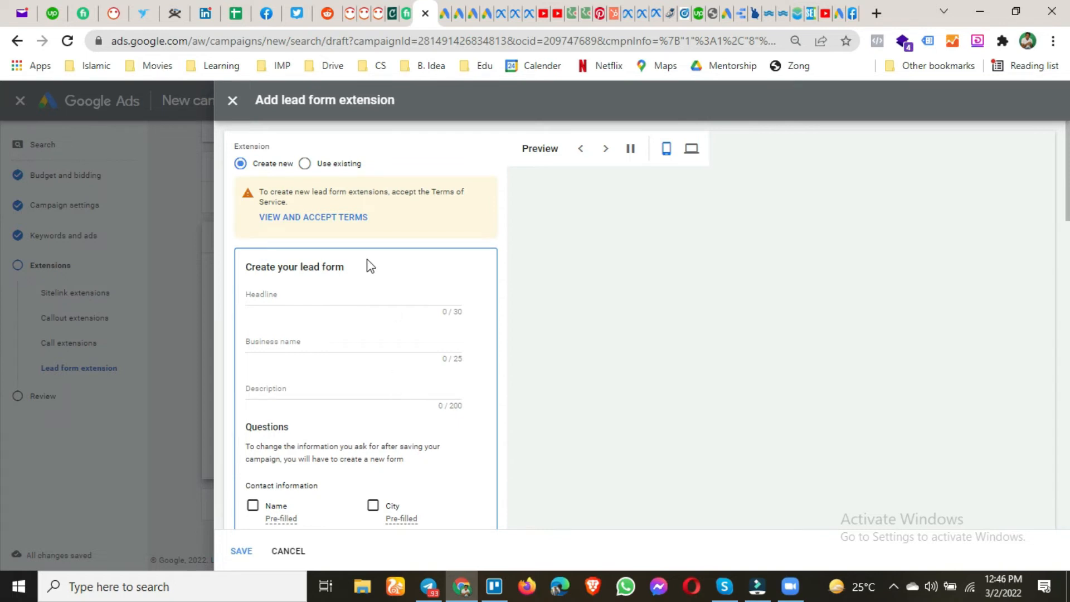
click(299, 218)
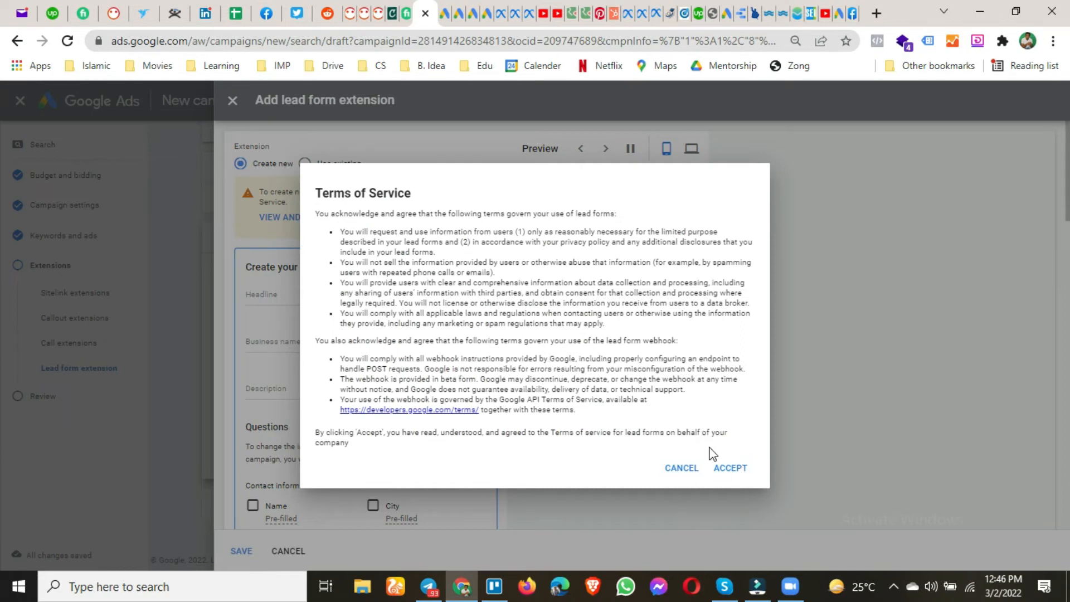
click(730, 471)
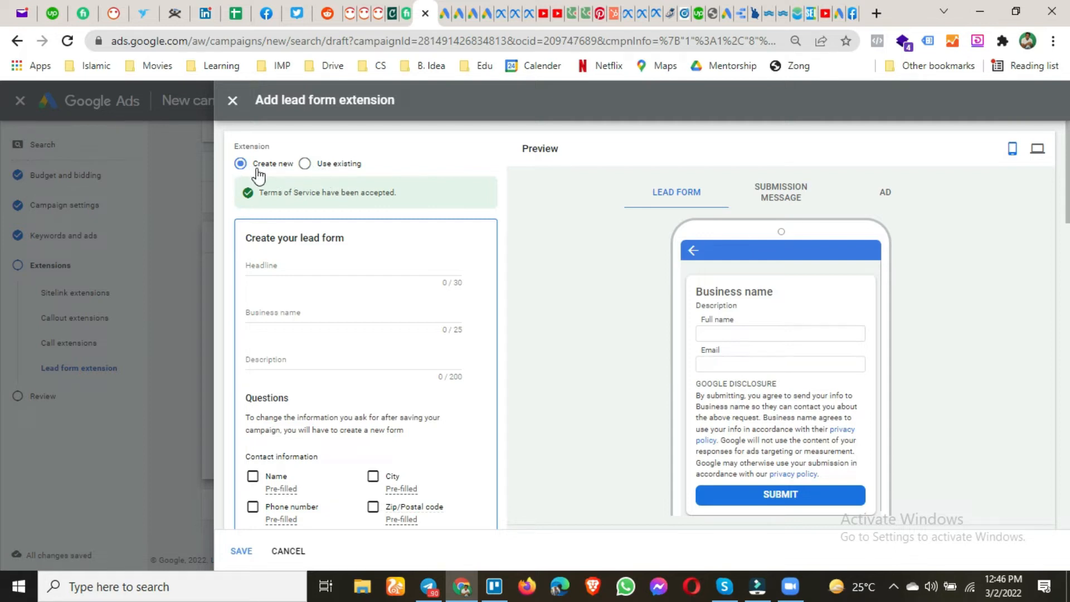
- Enter "Sign Up Form for Patients" as the lead form's headline
click(326, 263)
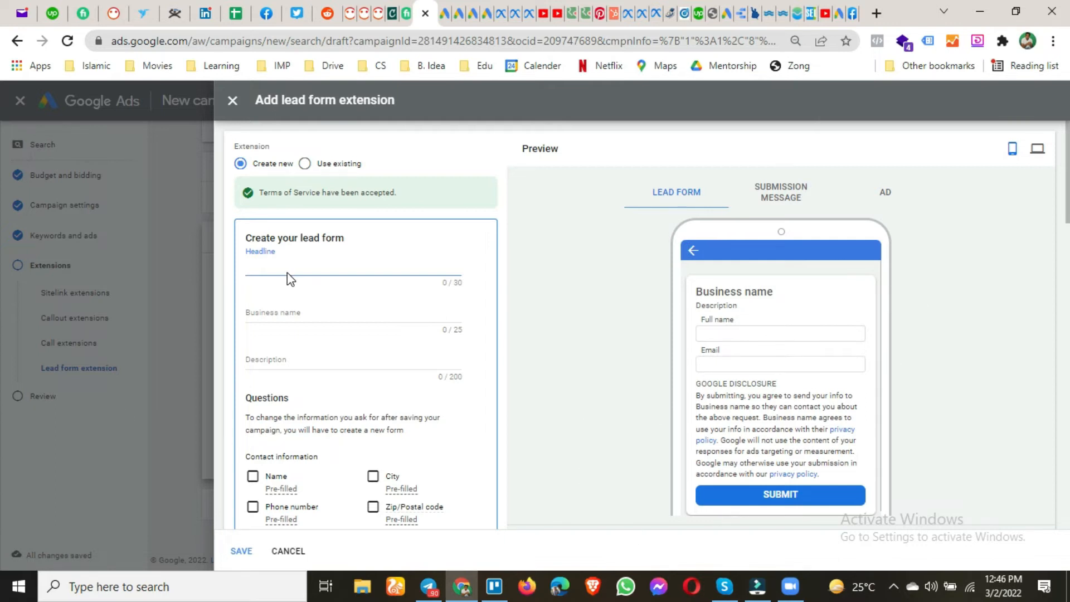
text(Ne)
key(BackSpace)
key(BackSpace)
key(BackSpace)
key(BackSpace)
key(BackSpace)
text(Cl)
key(BackSpace)
key(BackSpace)
text(Sign Up Form for Patients)
- Enter "Fraum" as the business name and "Please fill the form below to confirm booking." as the lead form's description
click(304, 316)
text(Fraum)
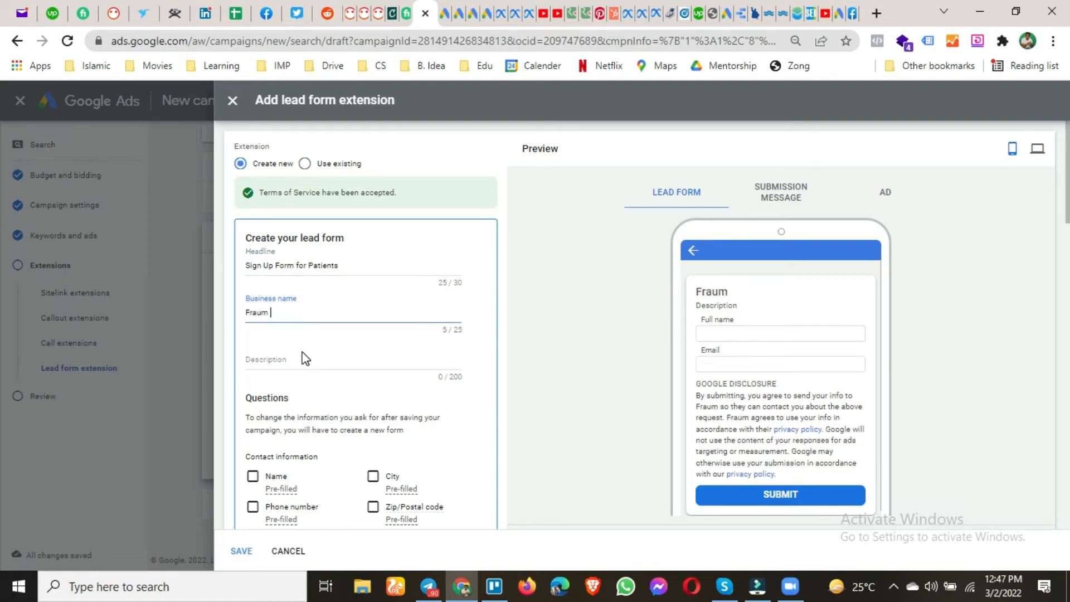
click(302, 353)
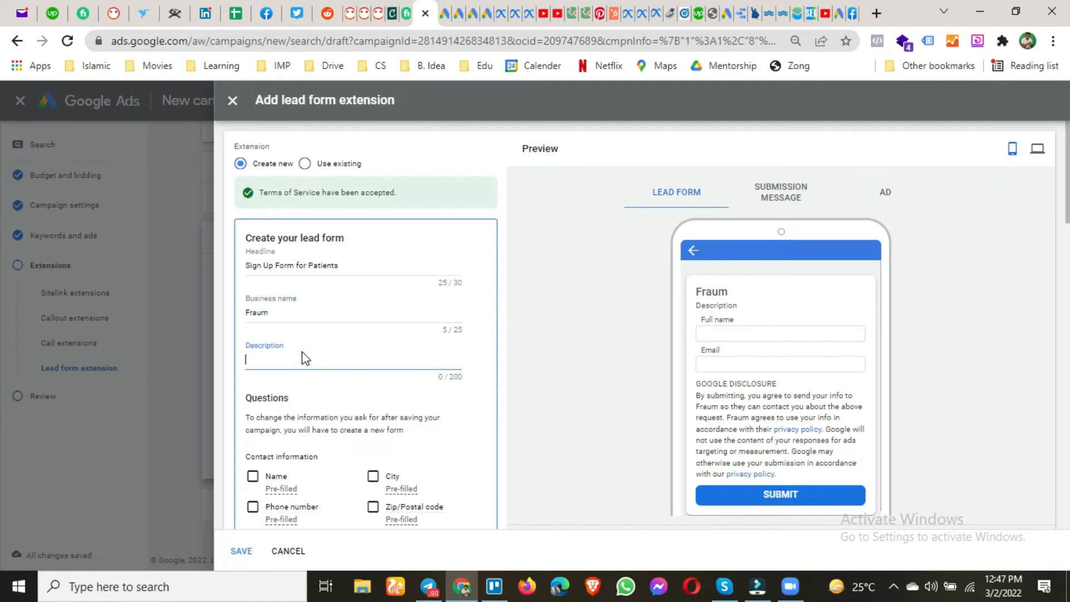
text(Please fill the form belo)
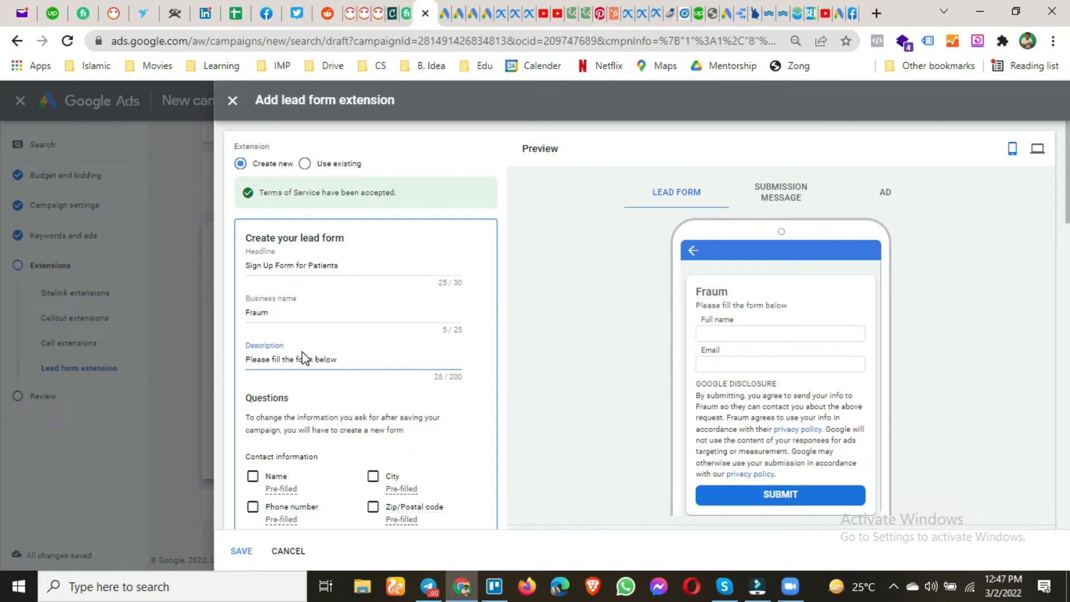
text(w)
text( to m)
text(ake)
key(BackSpace)
key(BackSpace)
key(BackSpace)
key(BackSpace)
key(BackSpace)
text(confirm booking.)
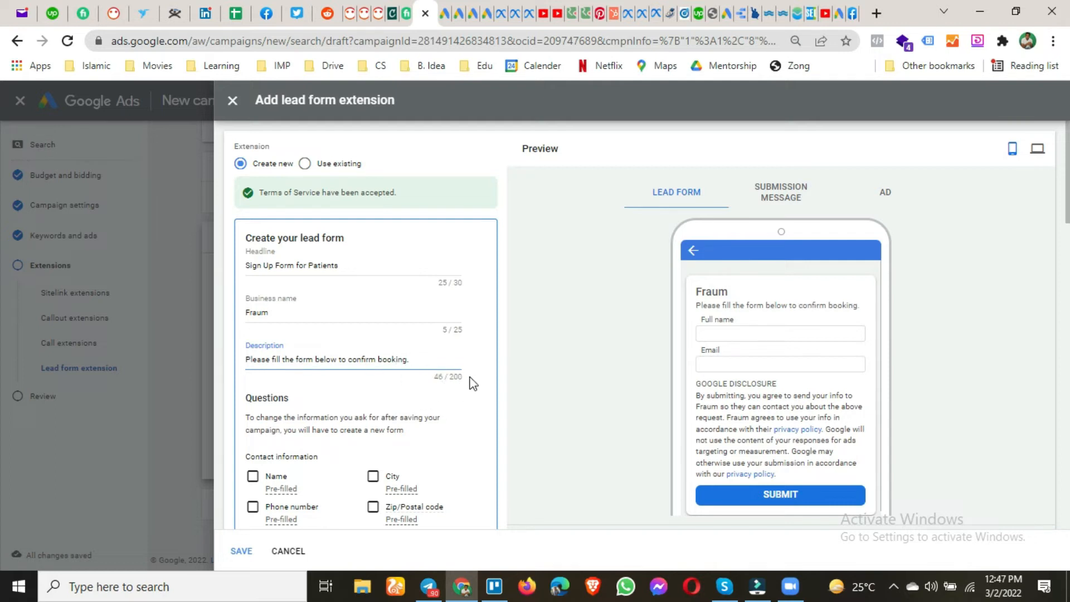
- Include name, phone number and email as the lead form's contact information questions
scroll(366, 385, down, 1)
scroll(367, 385, down, 2)
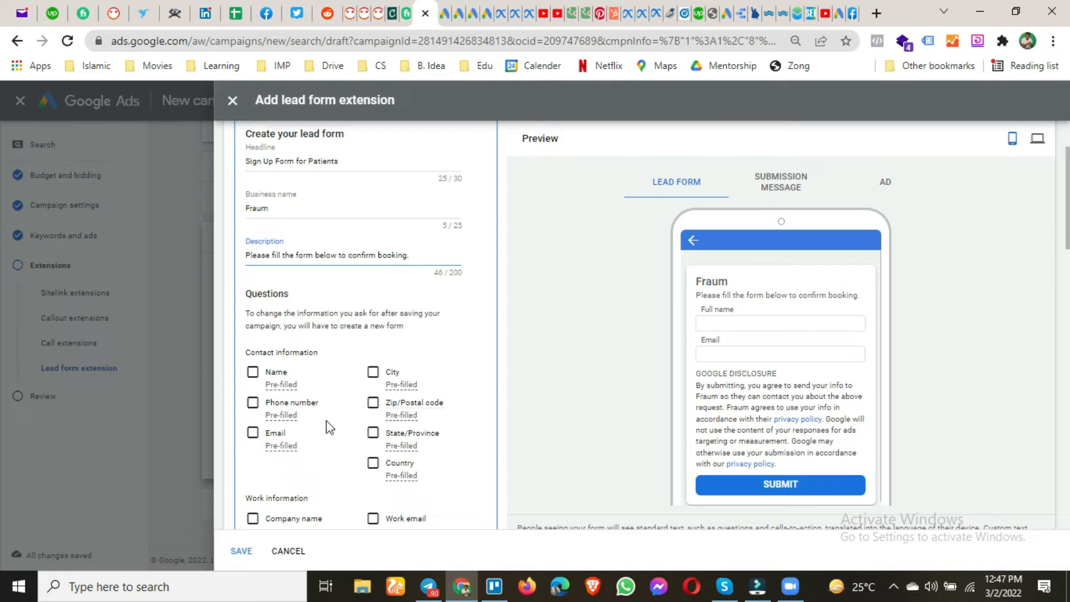
click(254, 377)
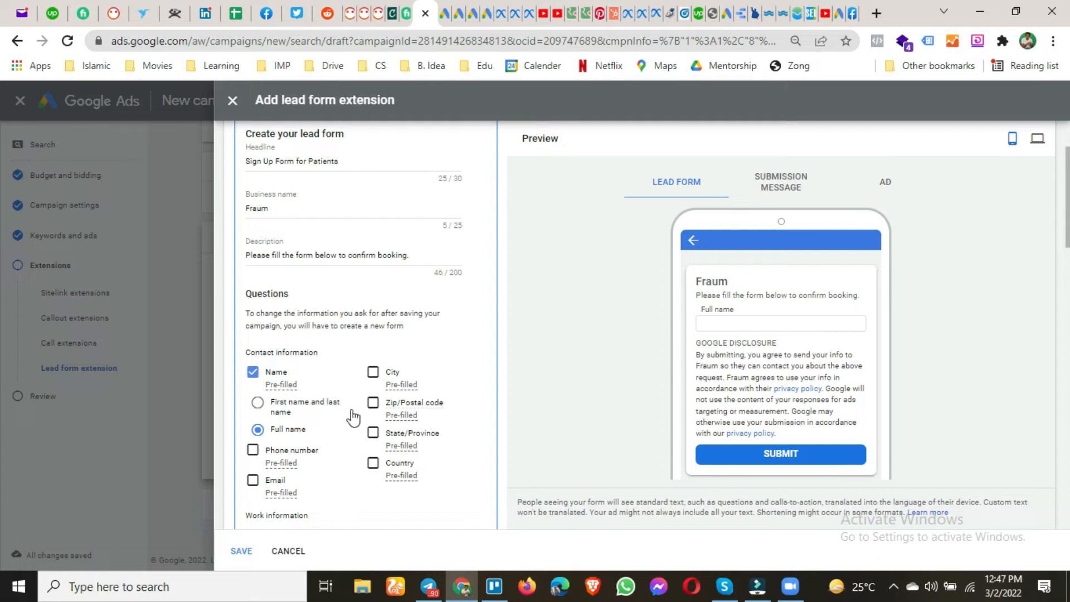
click(253, 453)
click(254, 483)
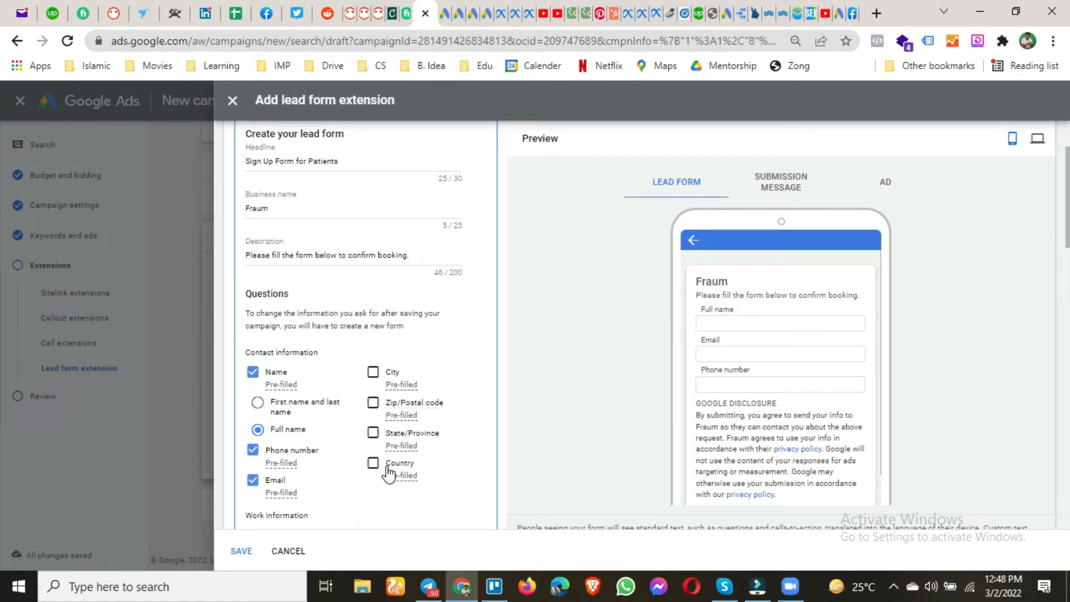
scroll(418, 388, down, 1)
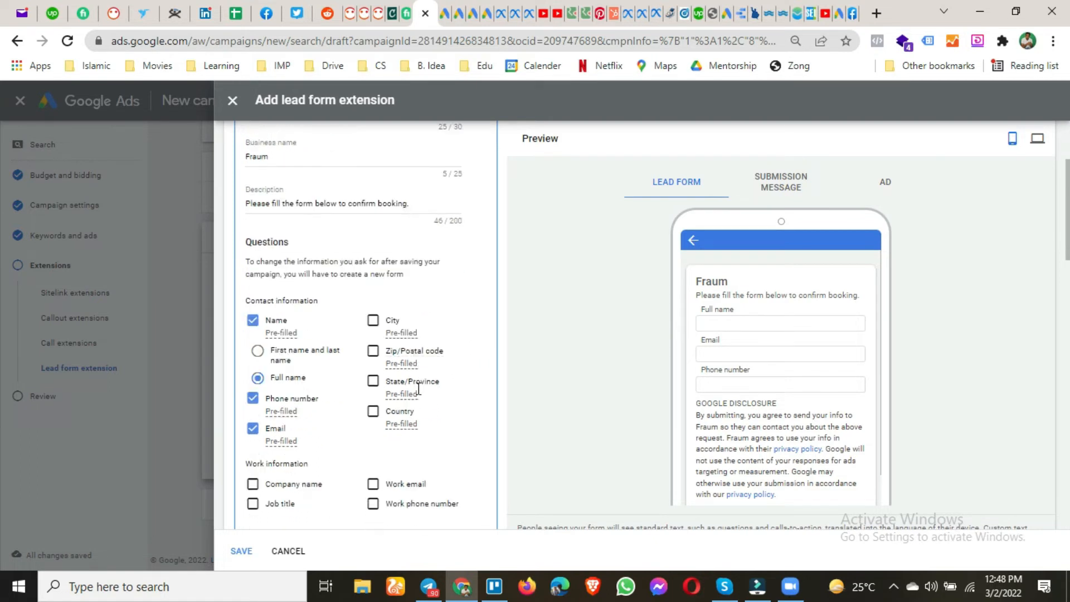
scroll(418, 389, down, 1)
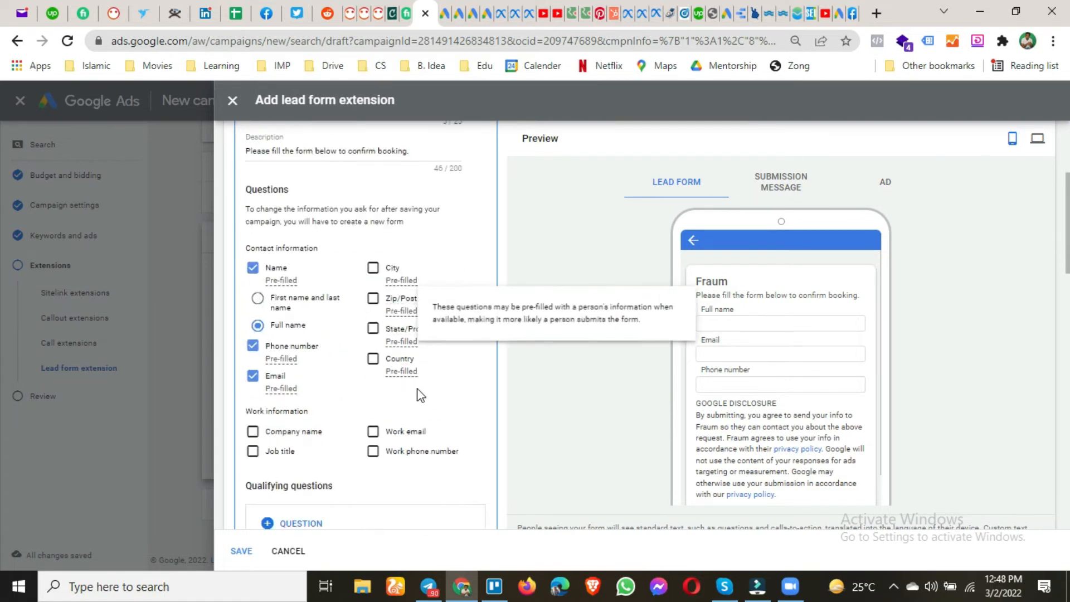
click(374, 269)
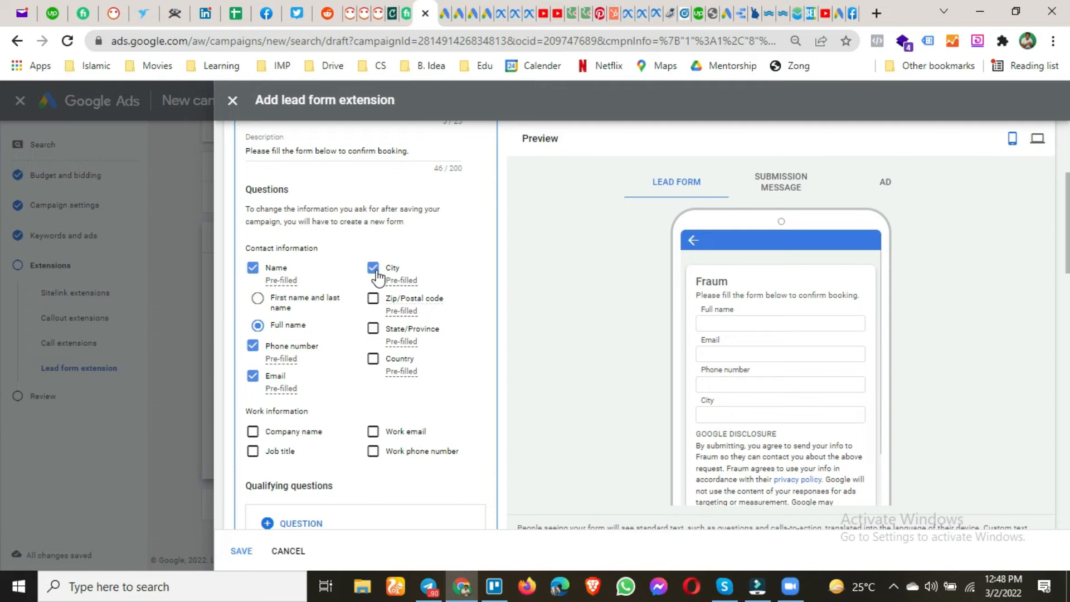
click(374, 269)
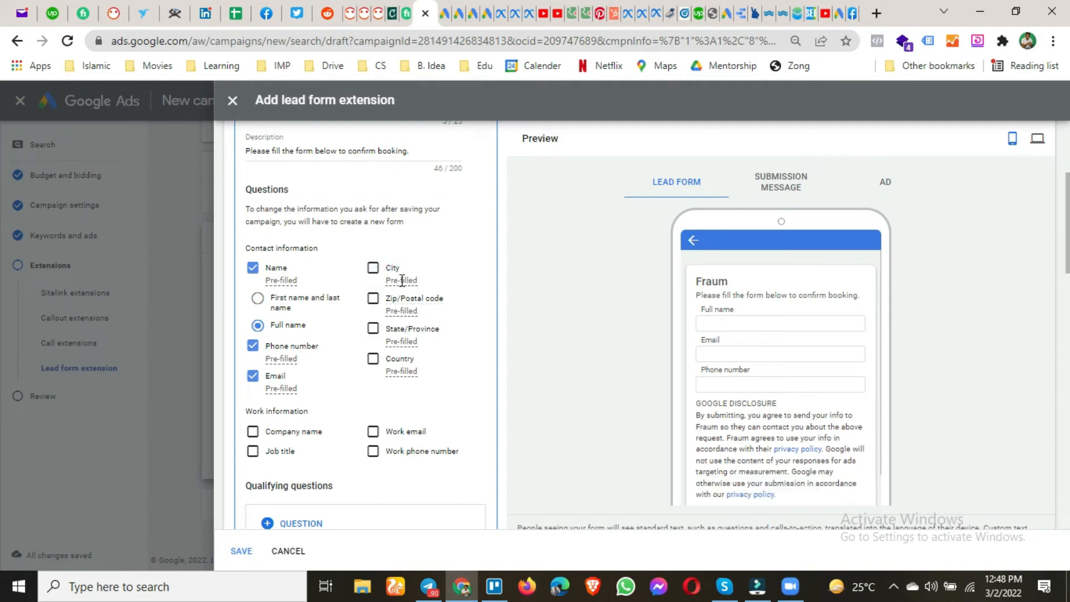
mouse_move(402, 280)
scroll(755, 328, down, 1)
scroll(335, 418, down, 2)
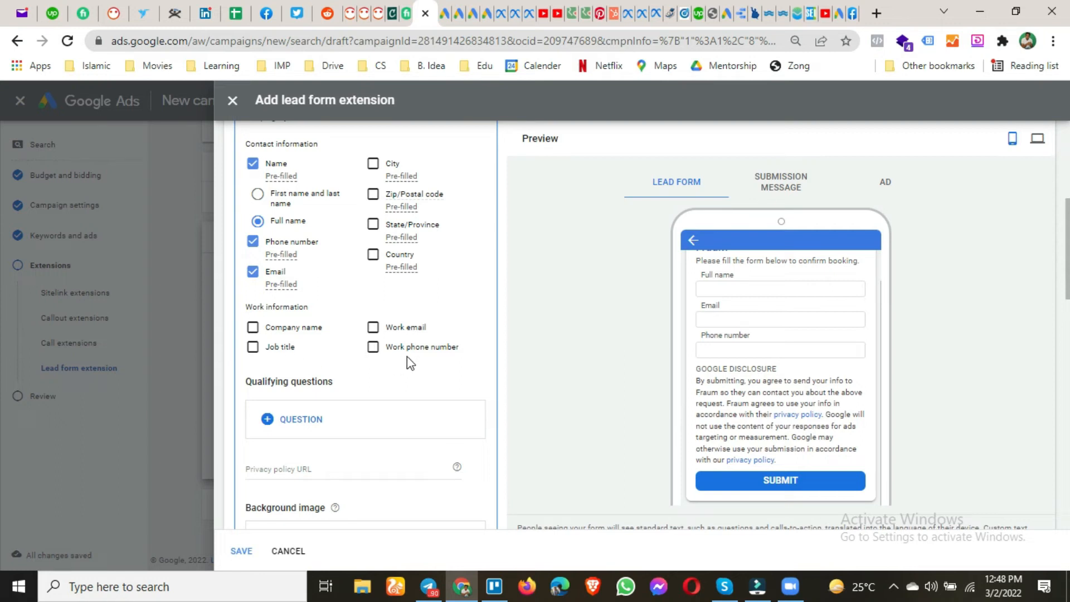
click(254, 348)
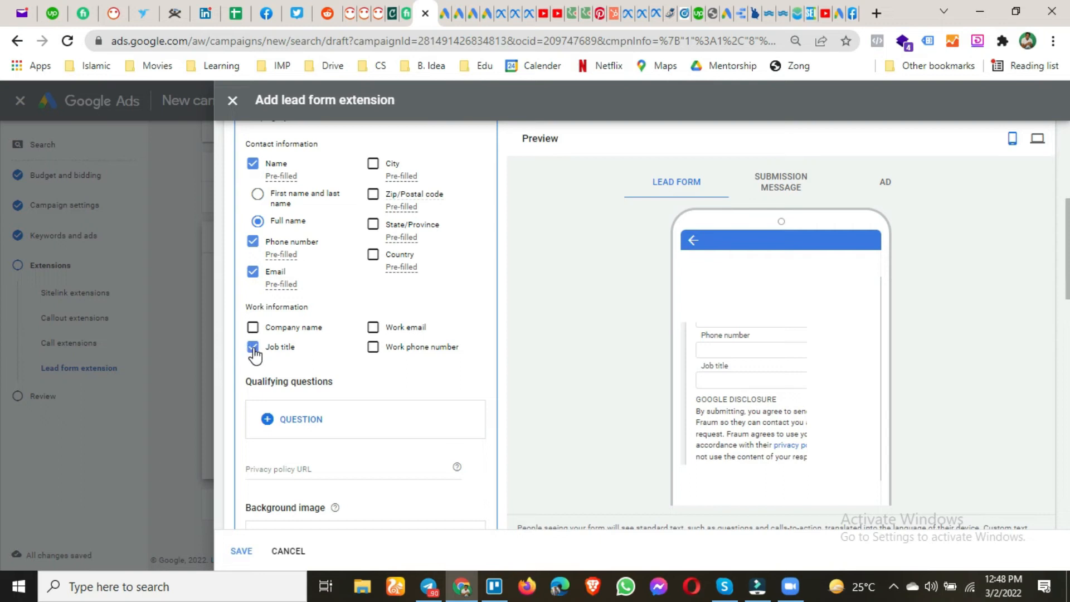
click(254, 348)
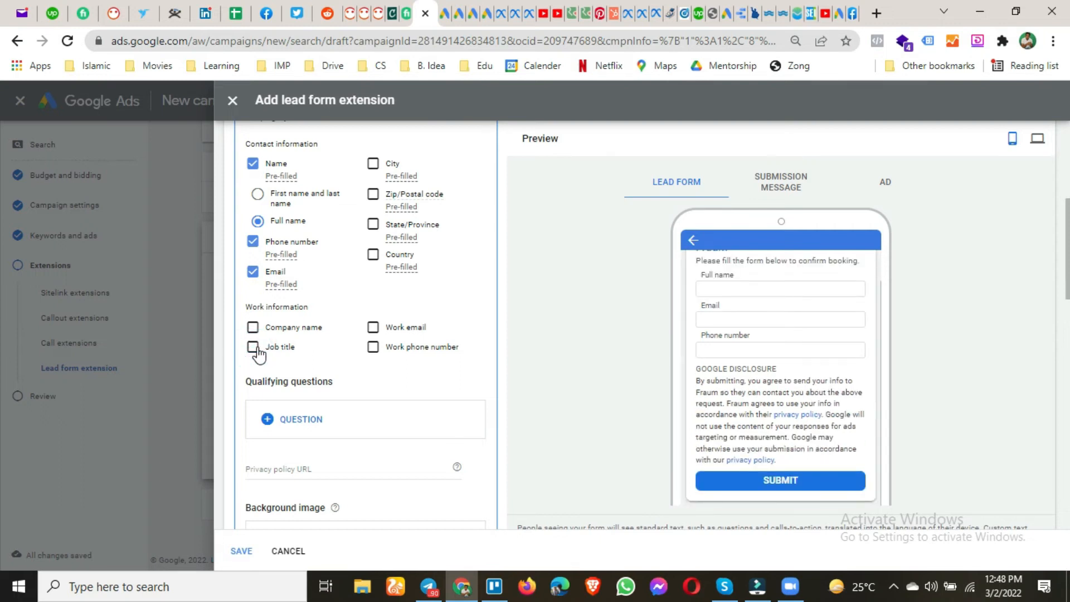
click(253, 348)
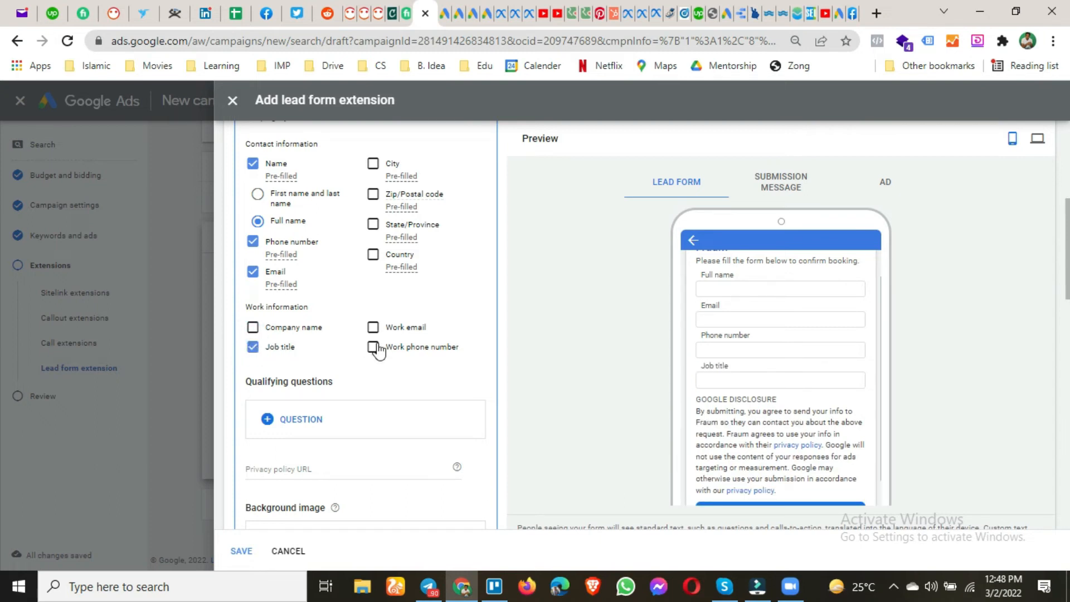
scroll(326, 365, down, 3)
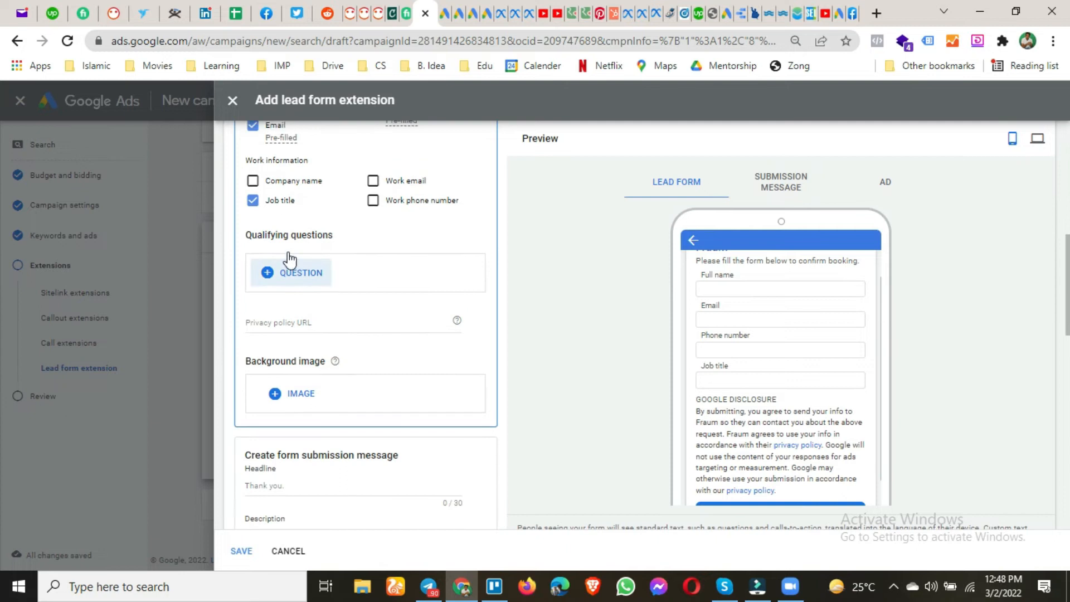
scroll(256, 303, up, 2)
click(253, 296)
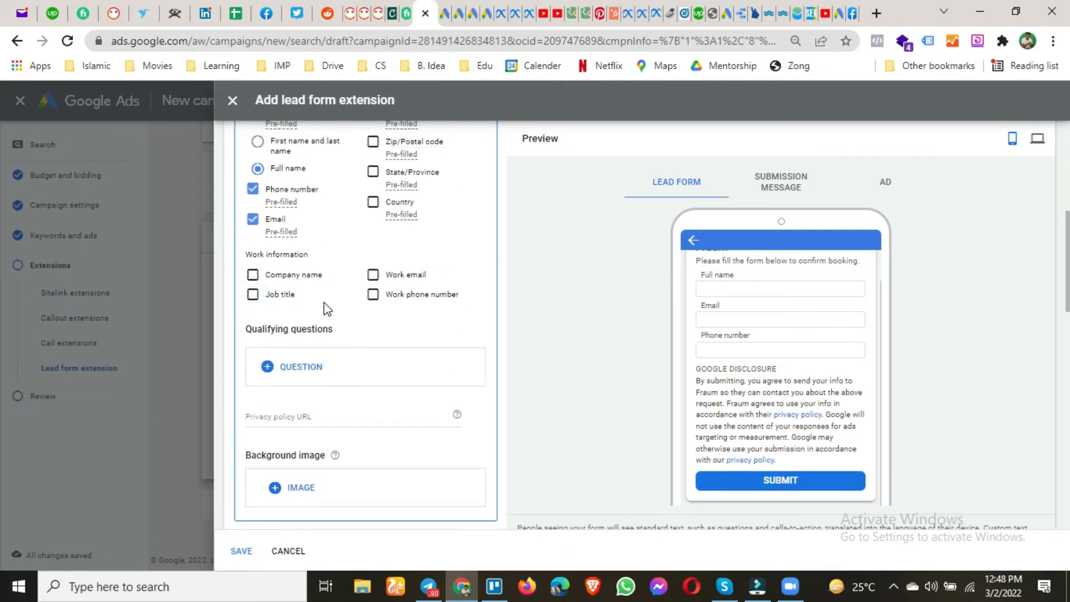
- Examine the predefined qualifying questions offered in the Auto, Business, Demographics and Education categories
scroll(324, 302, down, 1)
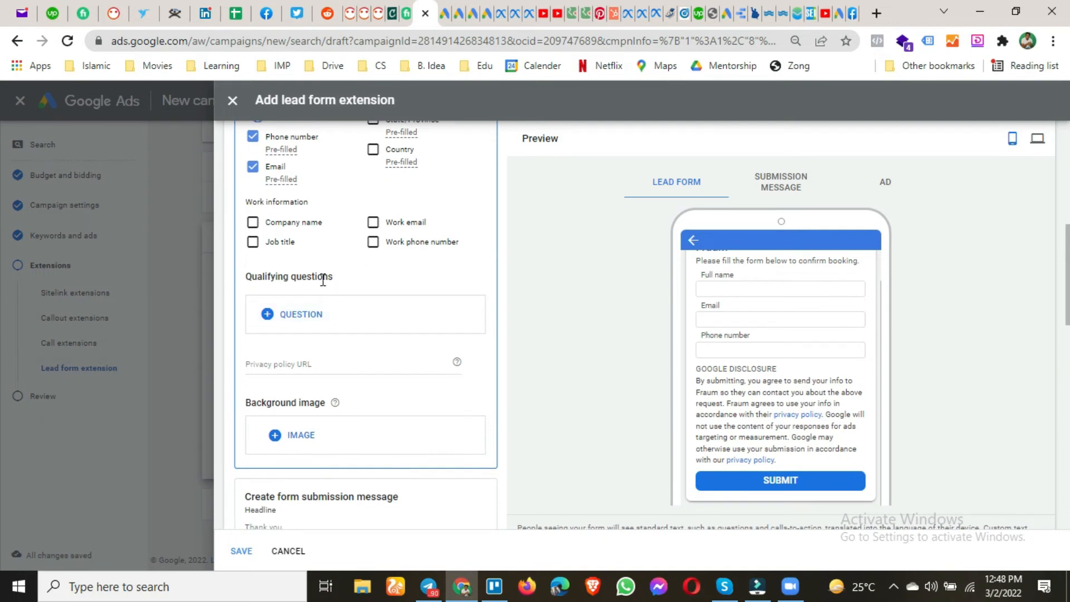
scroll(293, 323, down, 1)
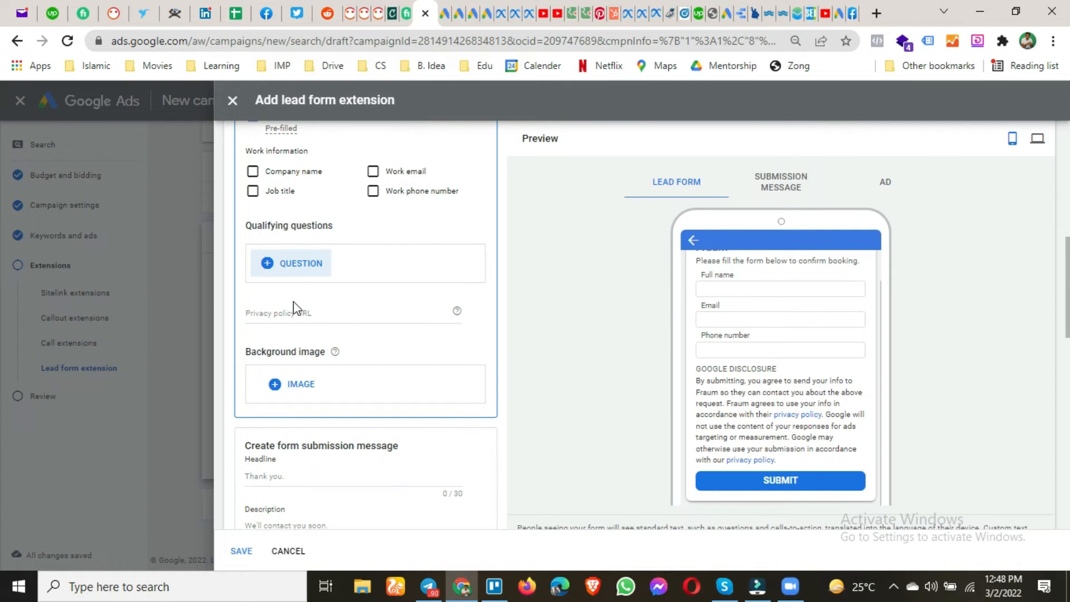
click(304, 277)
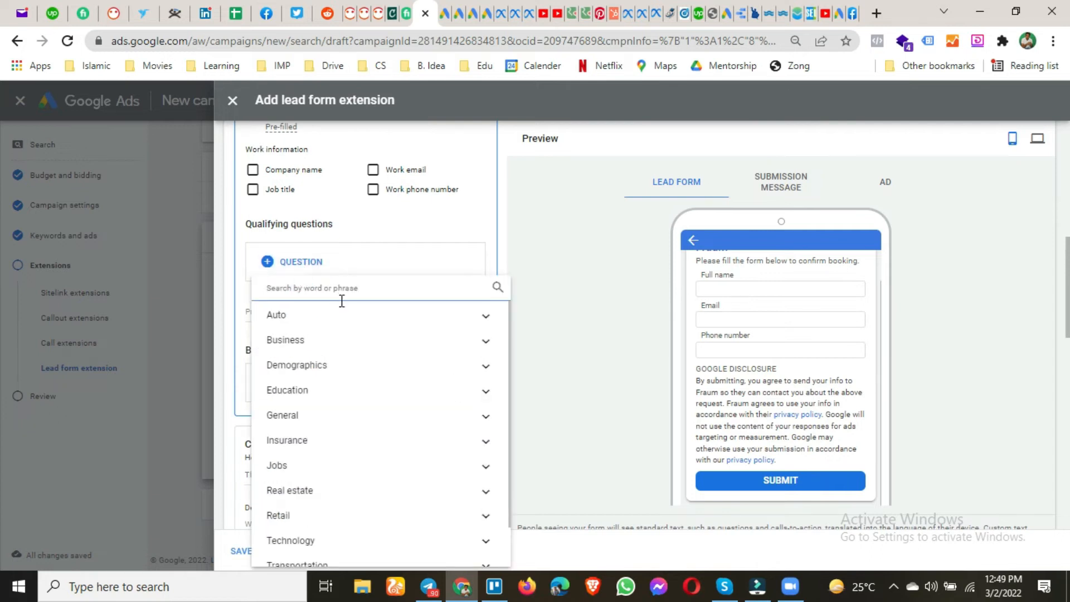
click(486, 317)
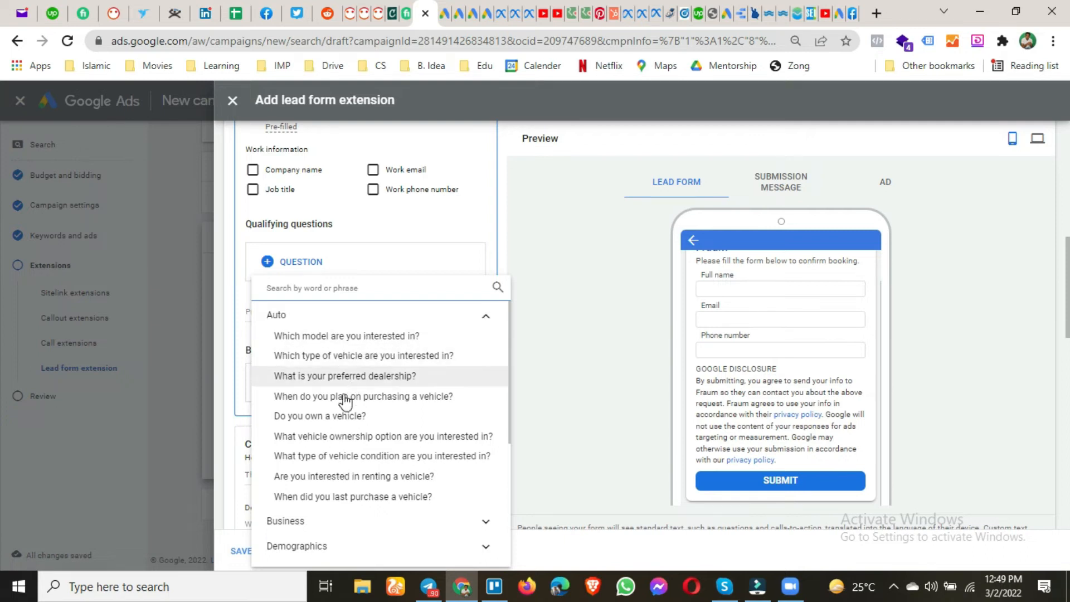
click(488, 322)
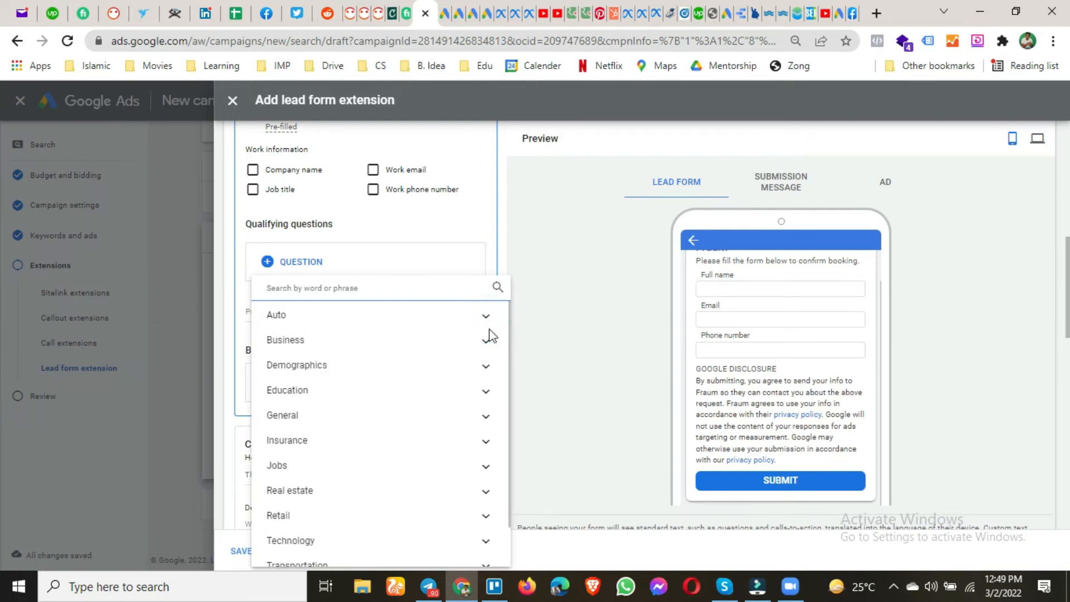
click(483, 341)
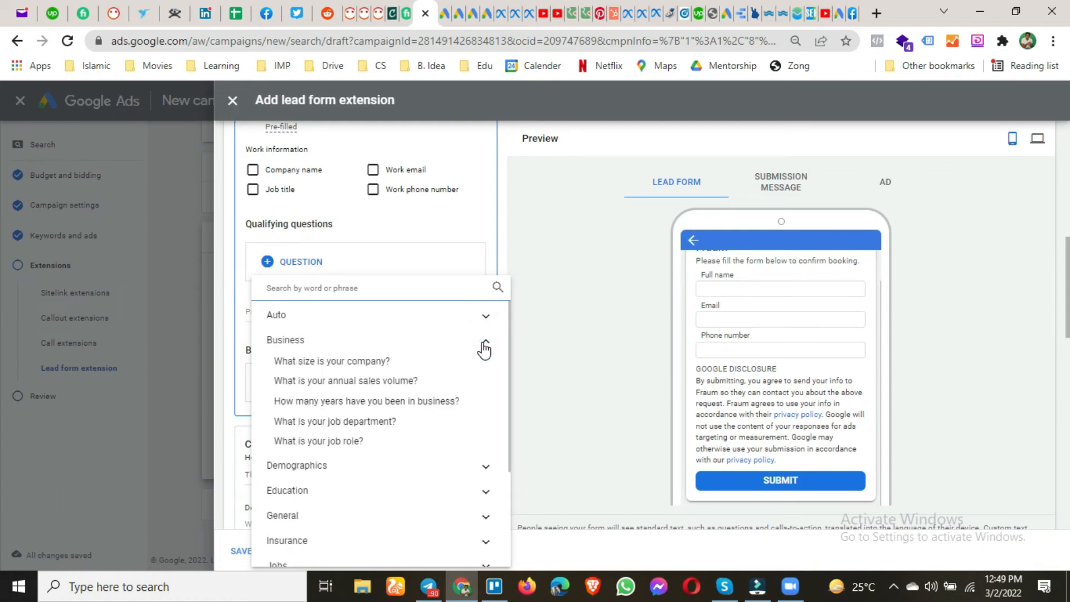
click(484, 343)
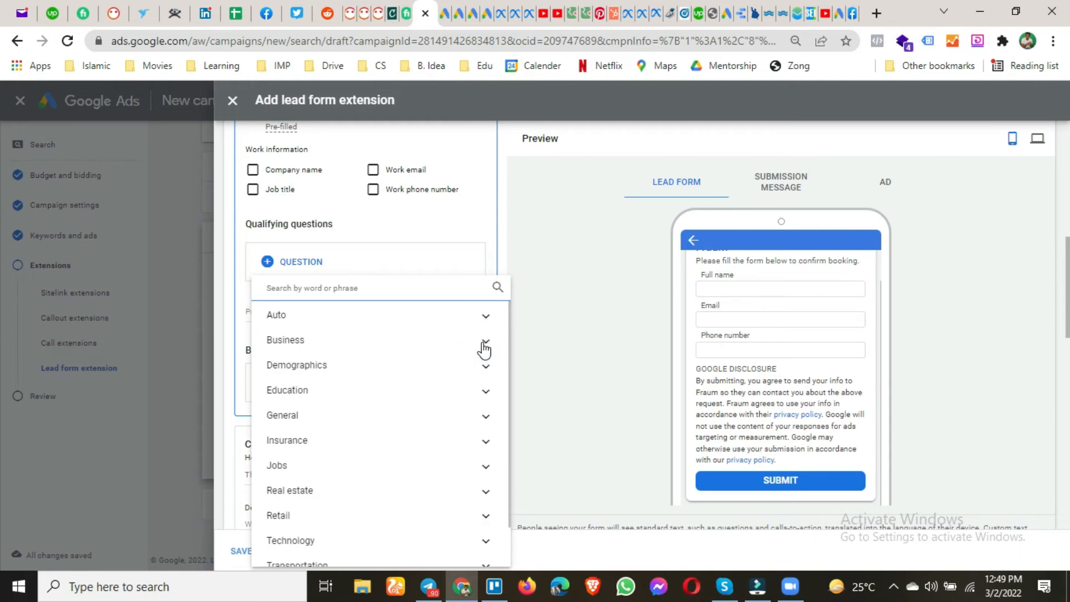
click(487, 375)
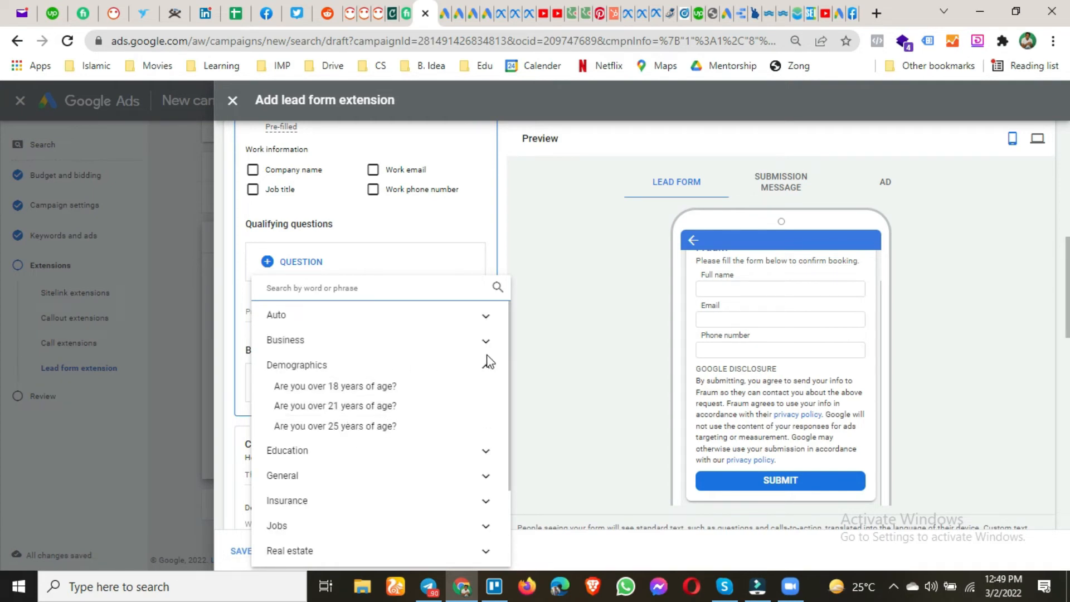
click(488, 369)
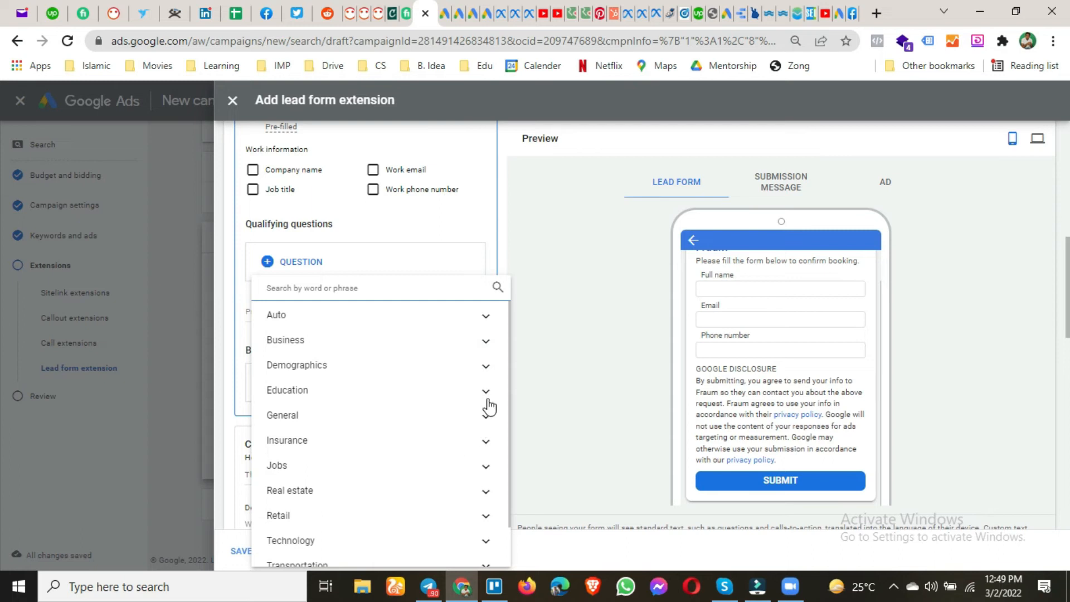
click(487, 394)
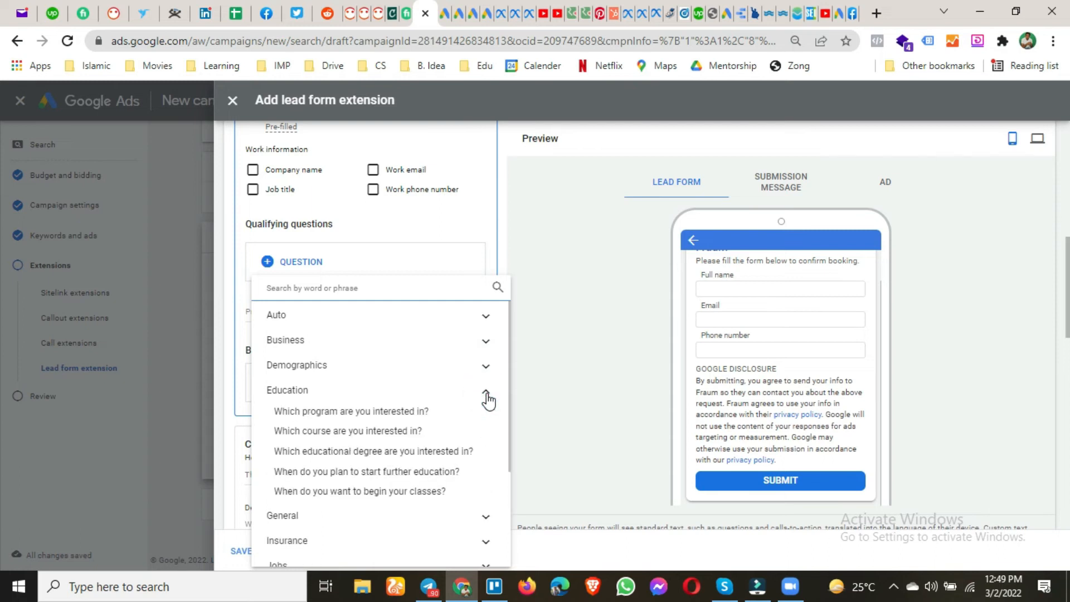
click(487, 396)
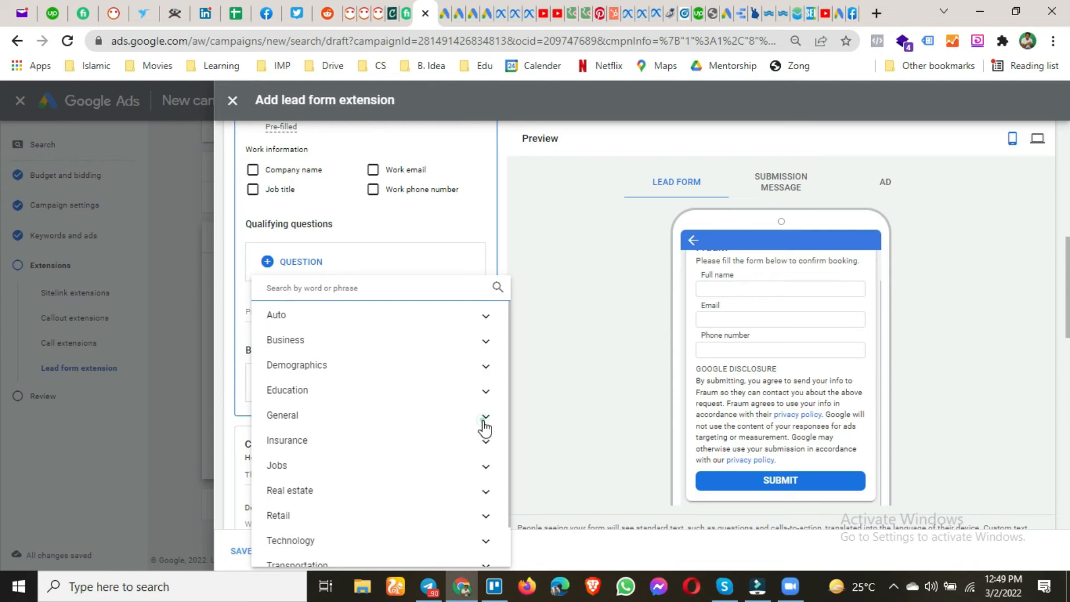
- Add the General qualifying question "Which service are you interested in?" to the lead form
click(484, 423)
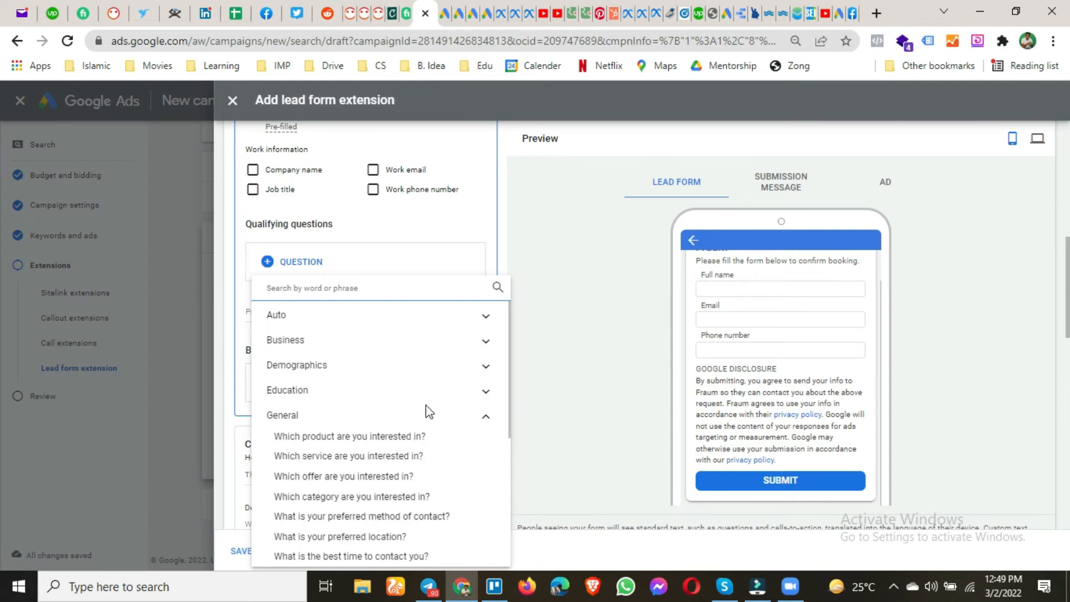
scroll(425, 410, down, 2)
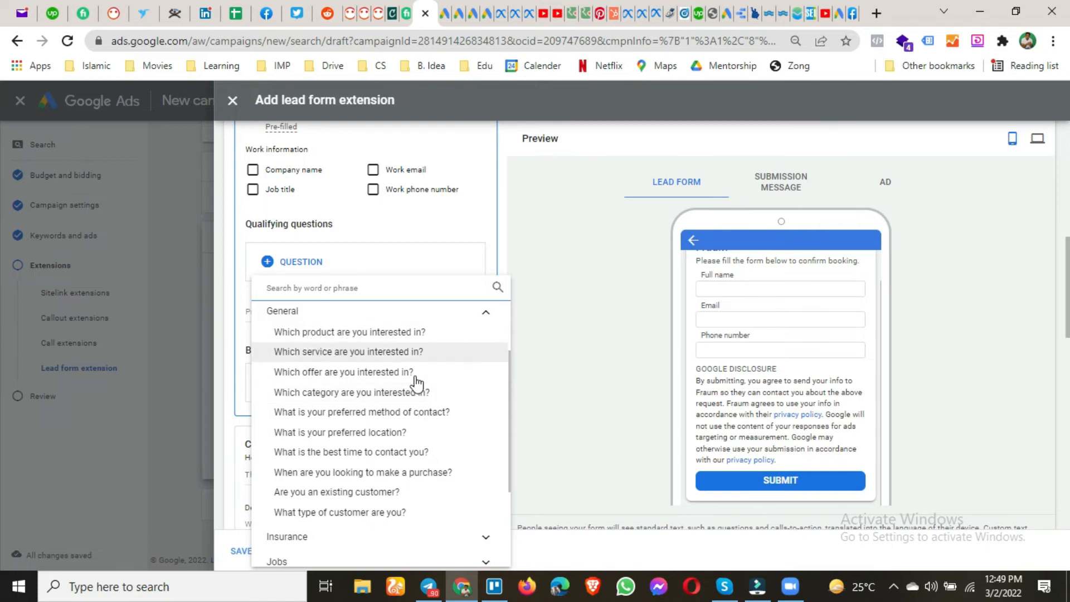
click(325, 352)
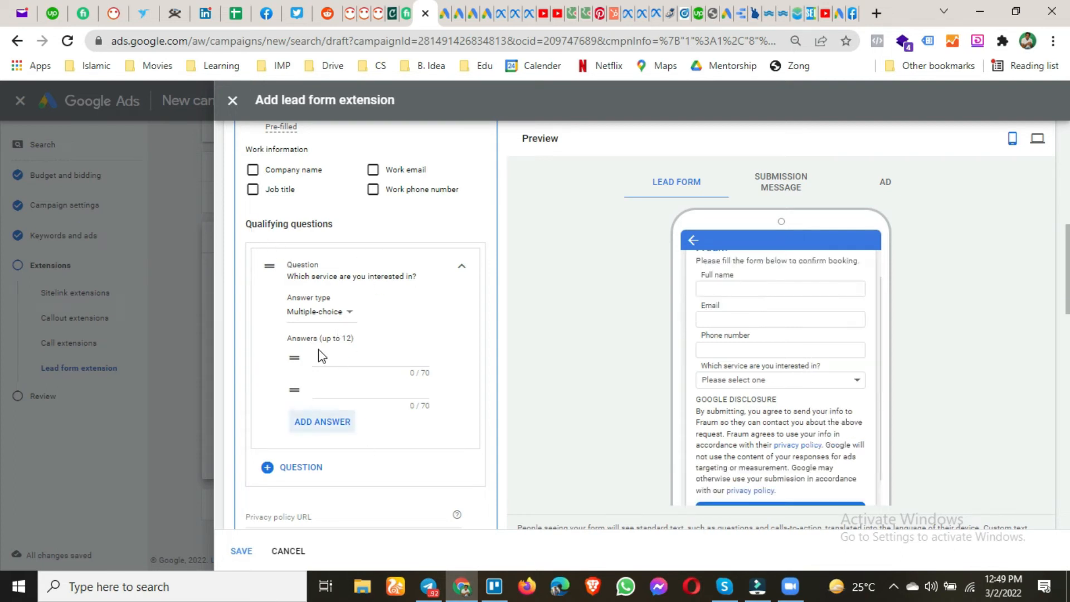
- Enter "Back Pain" and "Knee Pain" as the multiple-choice answers to the service question and check them in the form preview
click(340, 314)
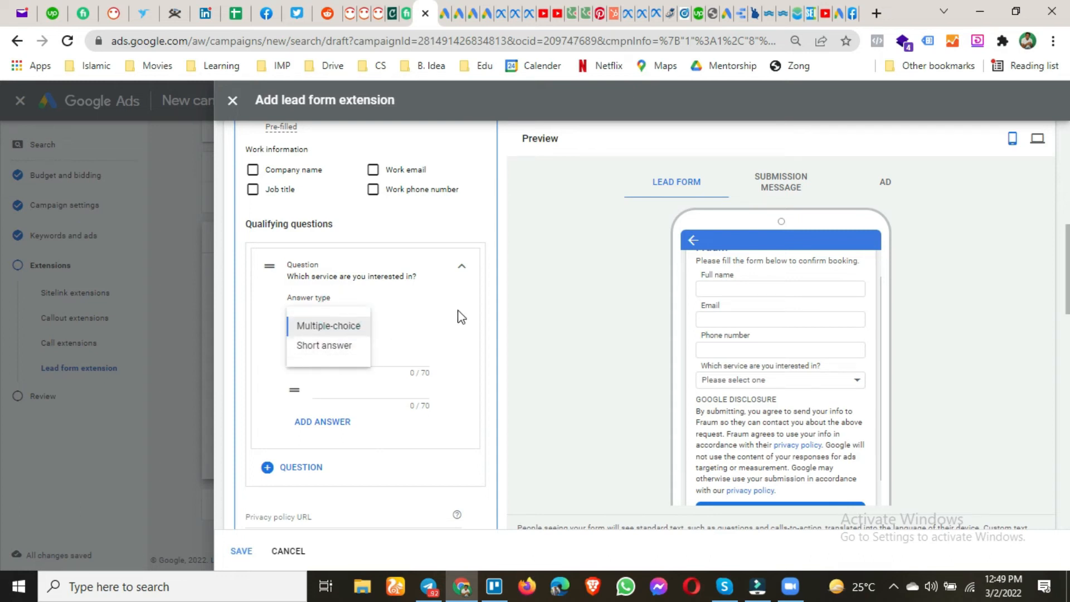
click(386, 352)
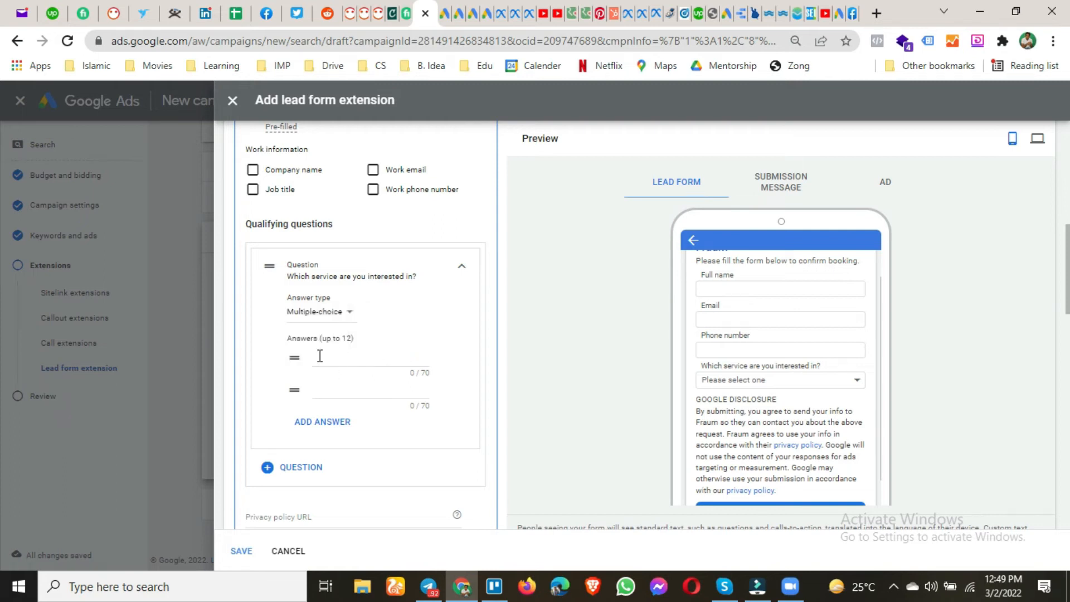
click(338, 359)
text(Facebook Ads)
key(BackSpace)
key(BackSpace)
key(BackSpace)
key(BackSpace)
key(BackSpace)
key(BackSpace)
key(BackSpace)
key(BackSpace)
key(BackSpace)
key(BackSpace)
key(BackSpace)
text(Back pain)
click(346, 390)
click(336, 360)
click(856, 379)
scroll(398, 417, down, 2)
scroll(397, 412, up, 2)
- Try the Short answer type for the service question and return it to Multiple-choice
click(336, 313)
click(315, 347)
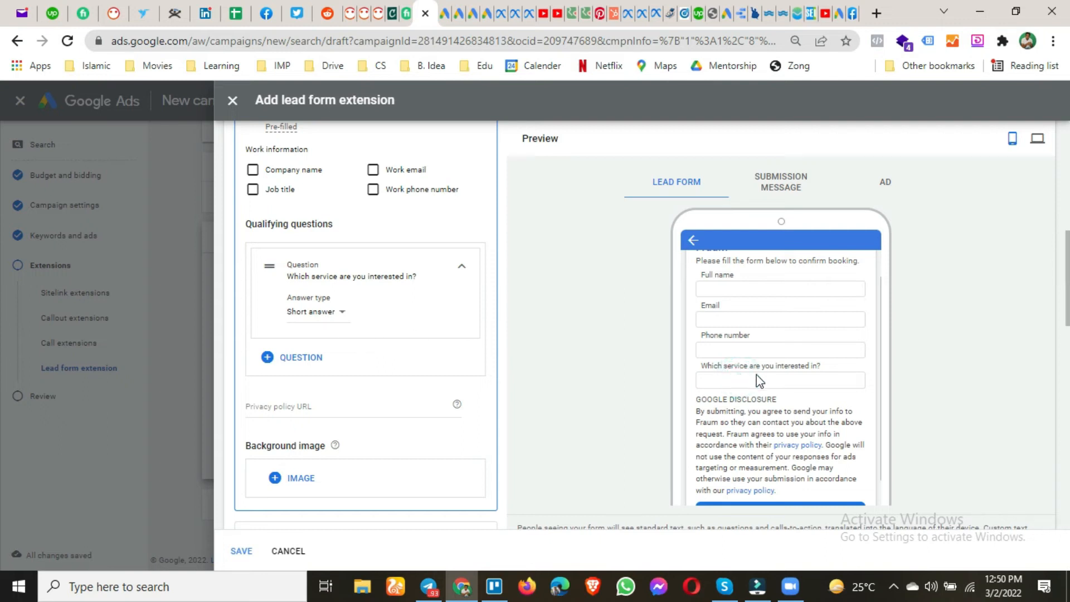
click(328, 322)
click(328, 348)
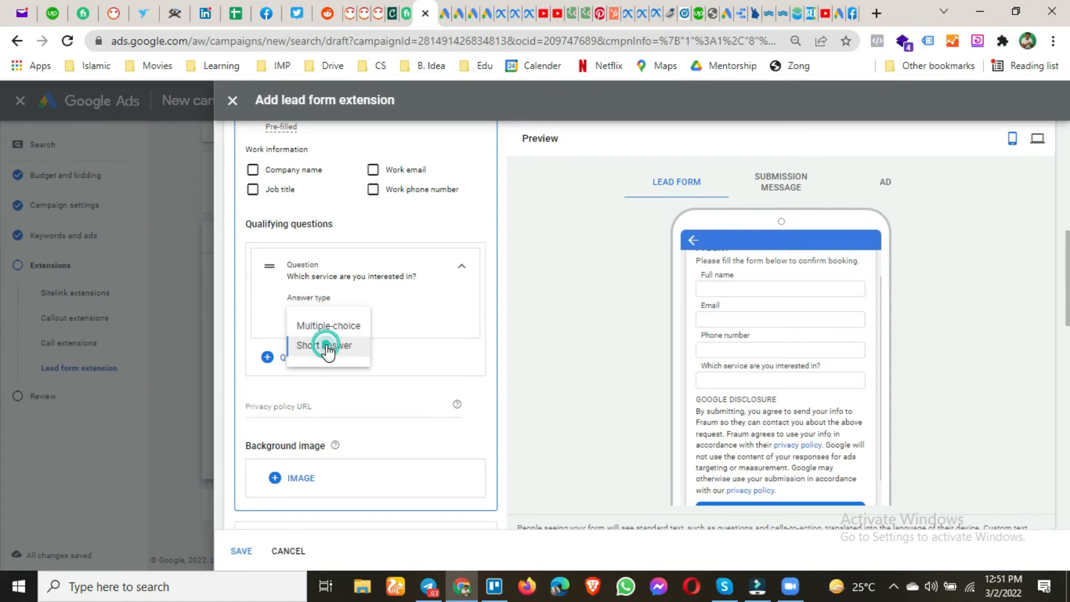
click(330, 311)
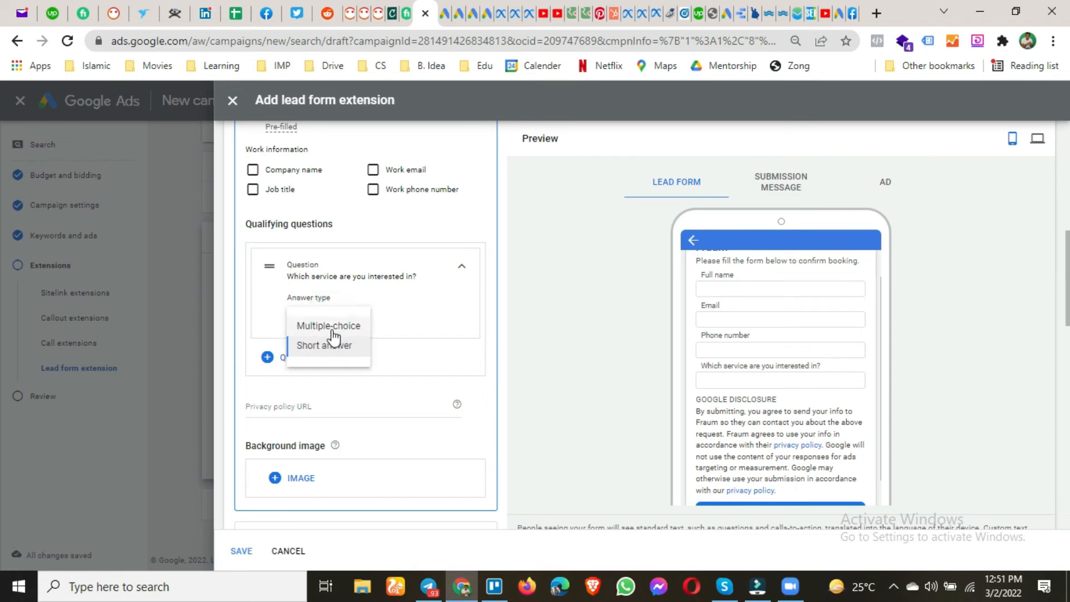
click(334, 329)
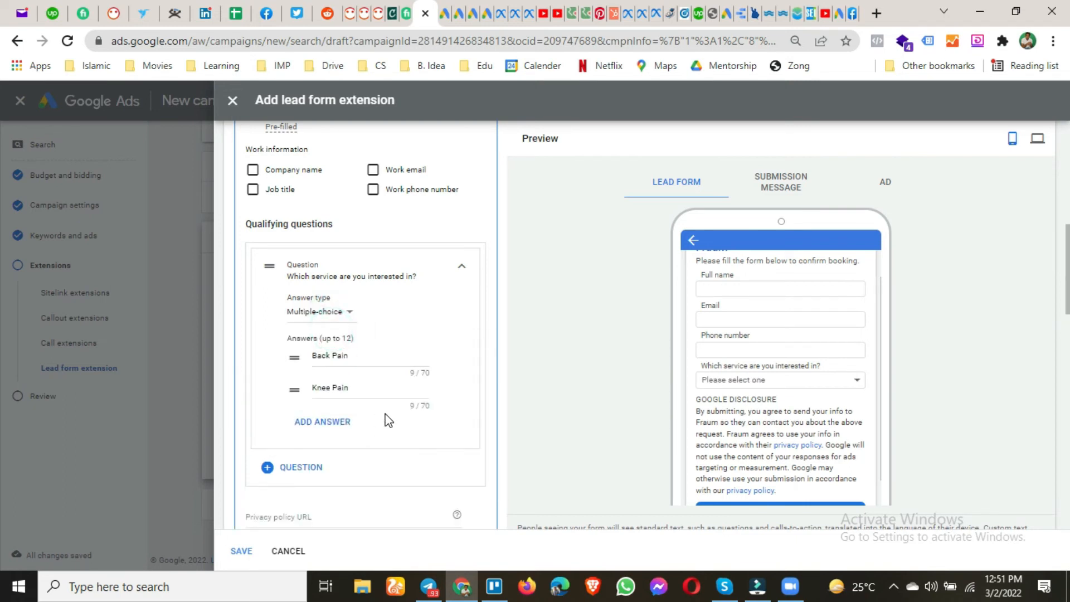
scroll(389, 421, down, 1)
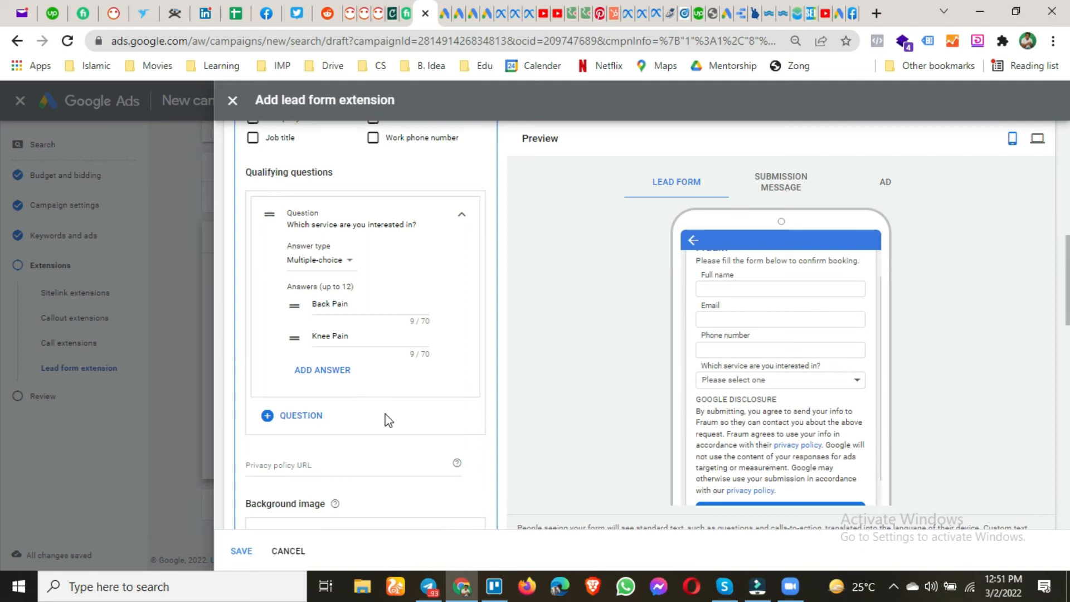
click(295, 421)
scroll(375, 304, down, 1)
scroll(374, 303, up, 1)
scroll(374, 302, down, 1)
click(383, 454)
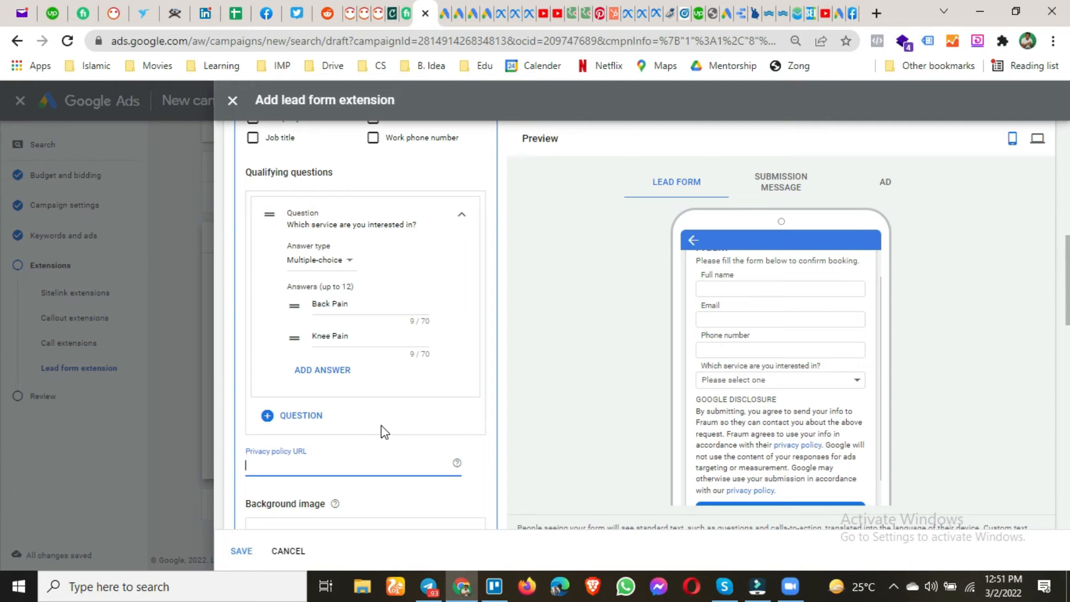
scroll(383, 432, down, 3)
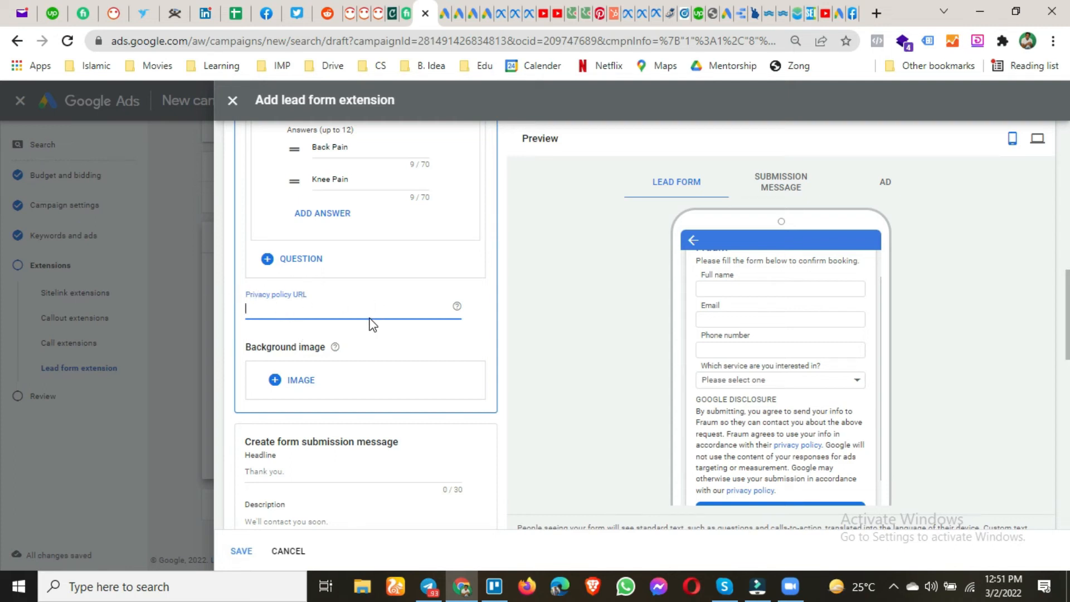
text(fr)
text(aum)
text(.com/pri)
text(vay)
text(cy_po)
text(licy)
click(450, 328)
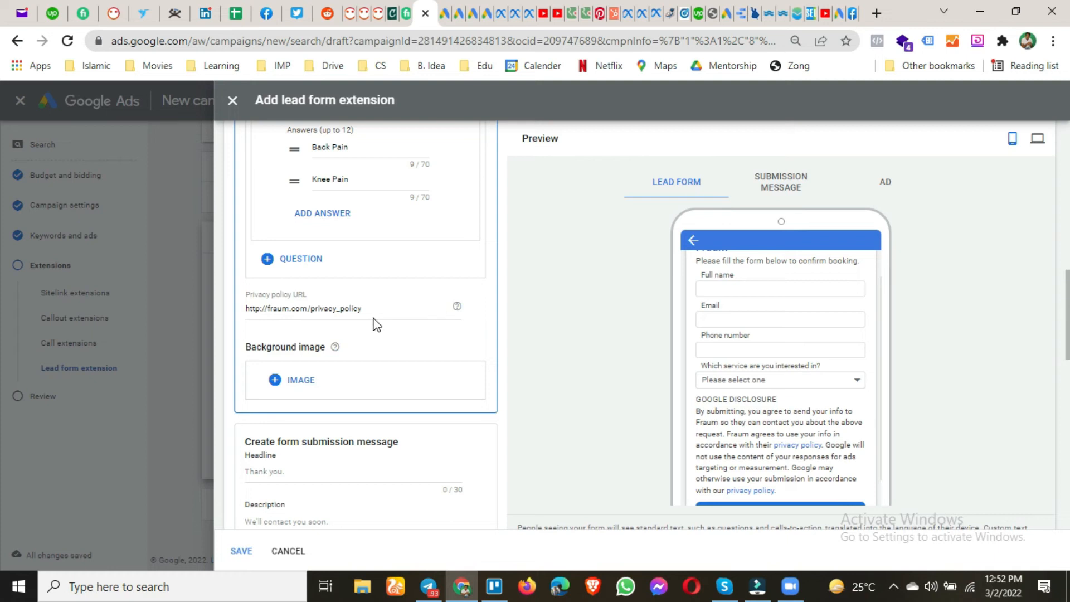
- Examine the upload and recently used sources for the lead form's background image without choosing one
scroll(377, 325, down, 2)
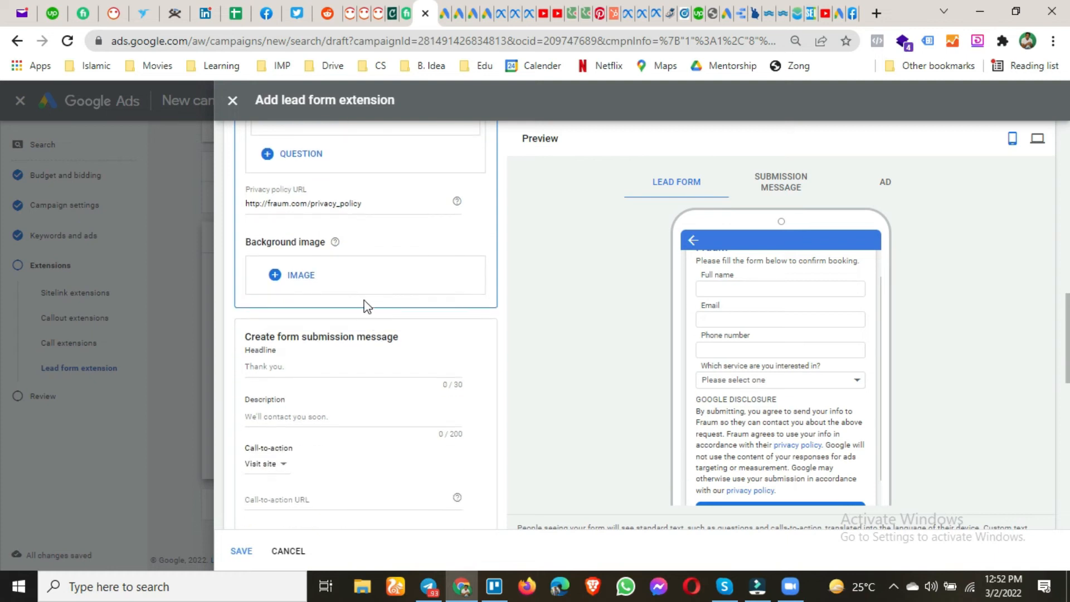
scroll(826, 328, up, 2)
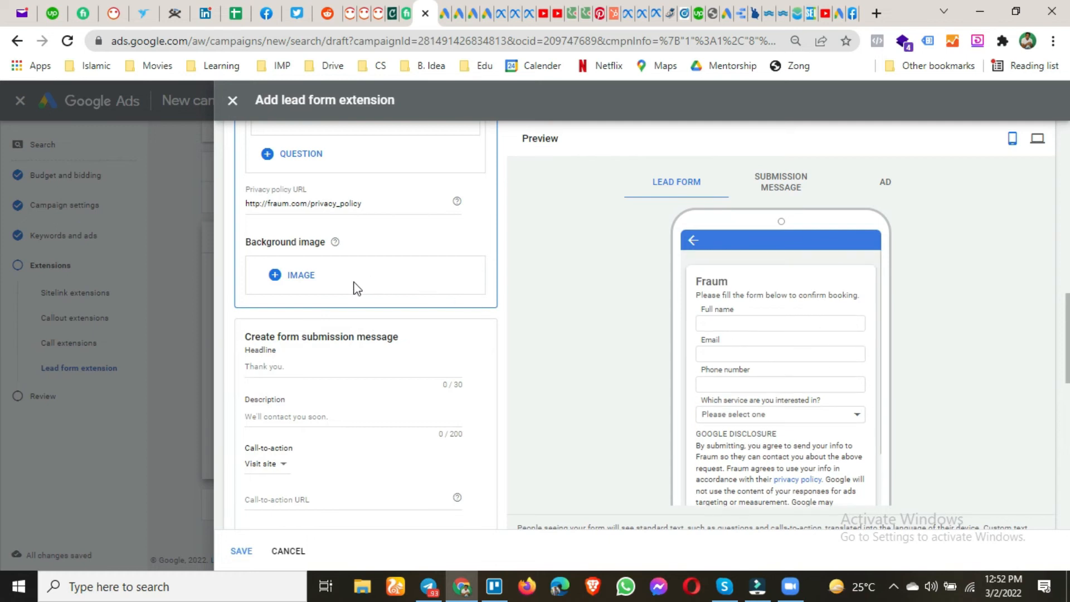
click(287, 280)
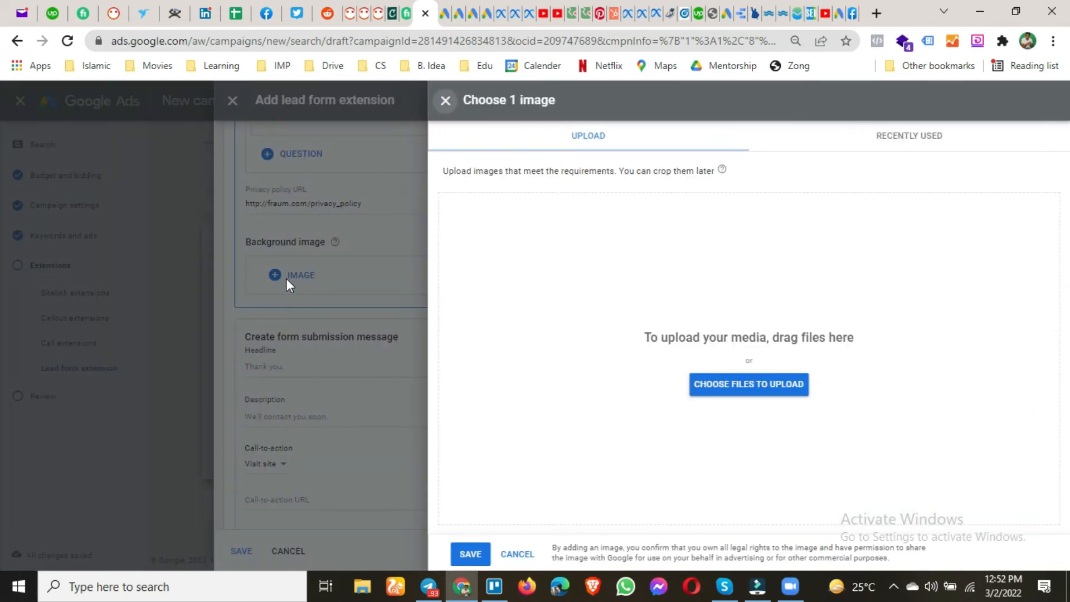
click(950, 133)
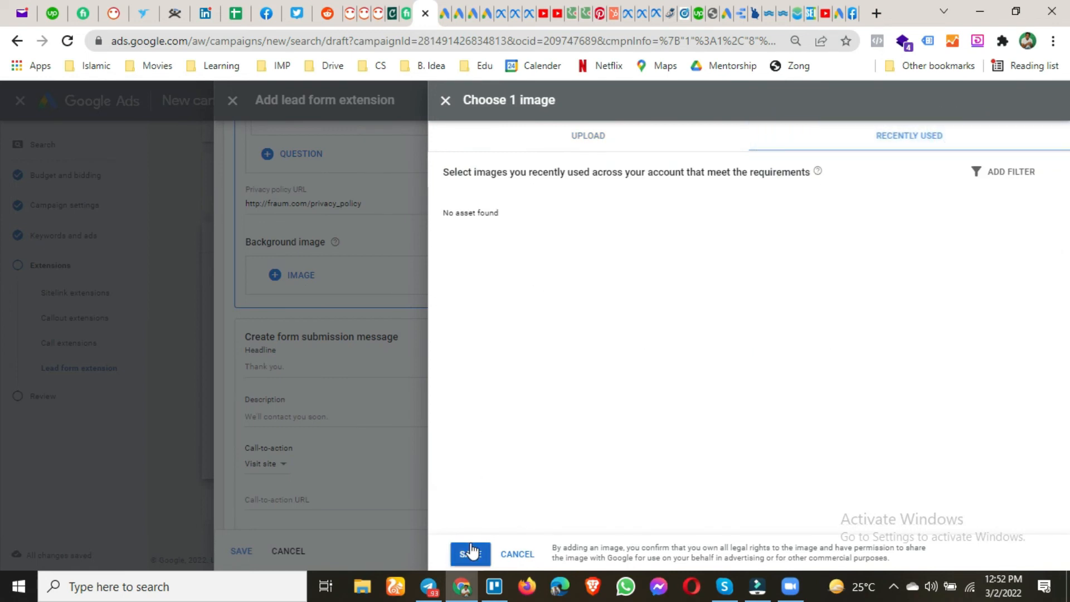
click(573, 138)
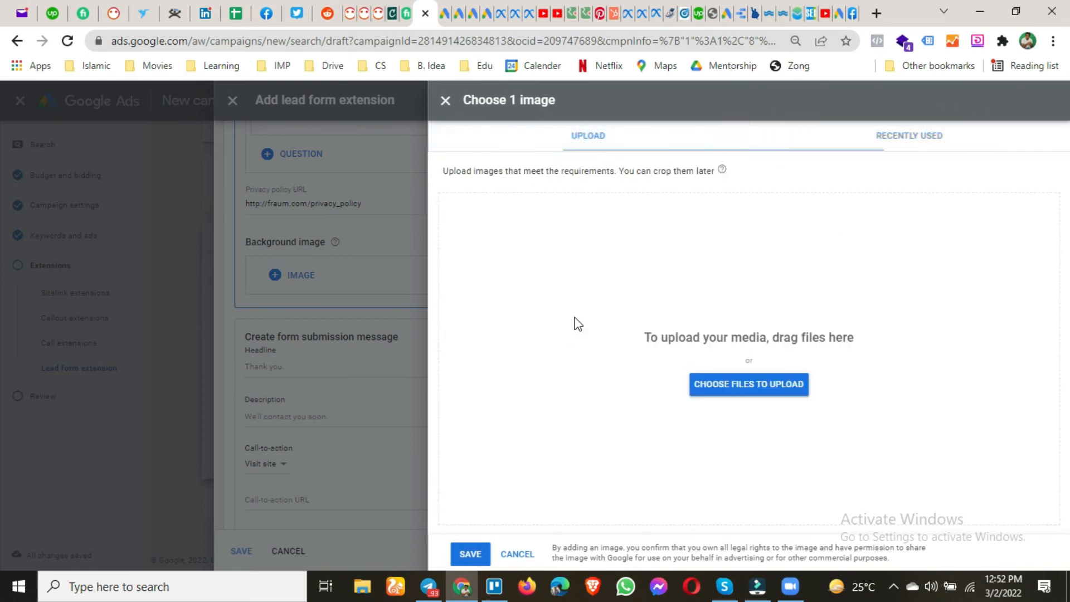
click(329, 457)
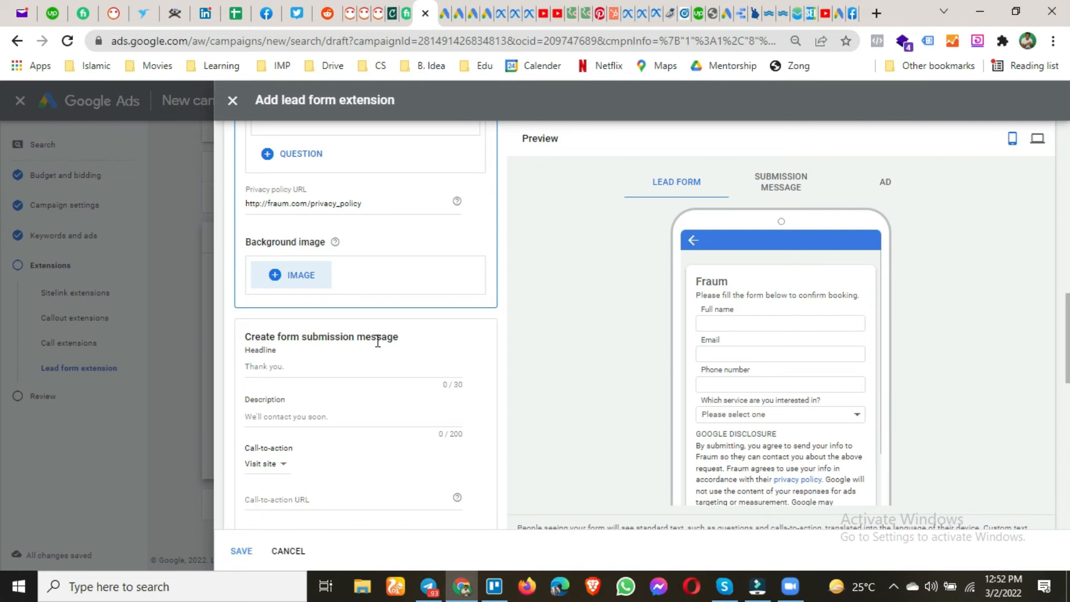
- Give the form submission message the headline "Thanks for Submission" and the description "Our Team Will Contact You Soon."
scroll(378, 341, down, 1)
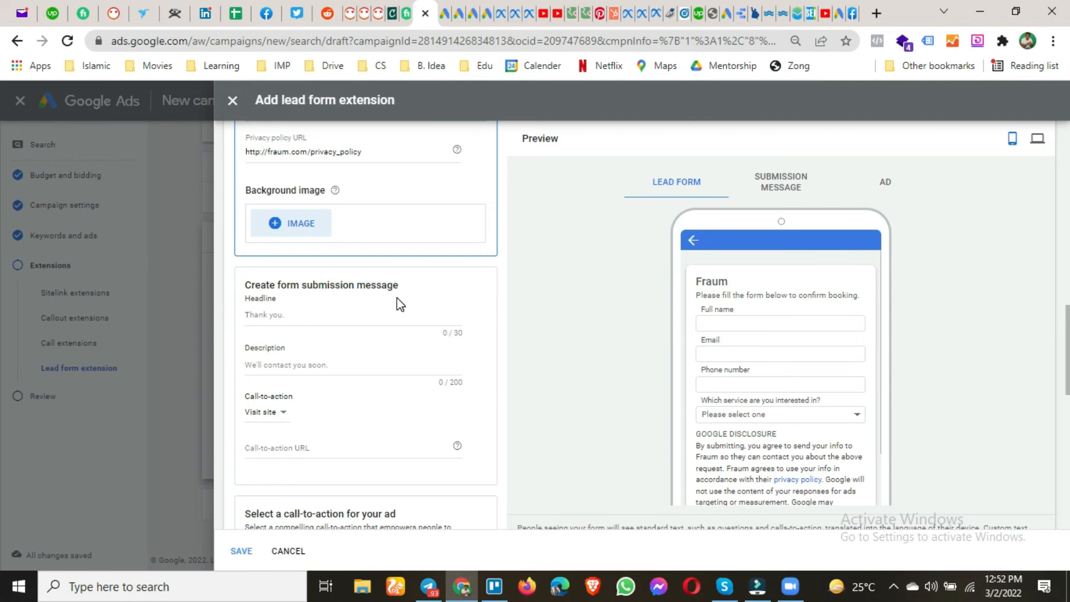
click(326, 315)
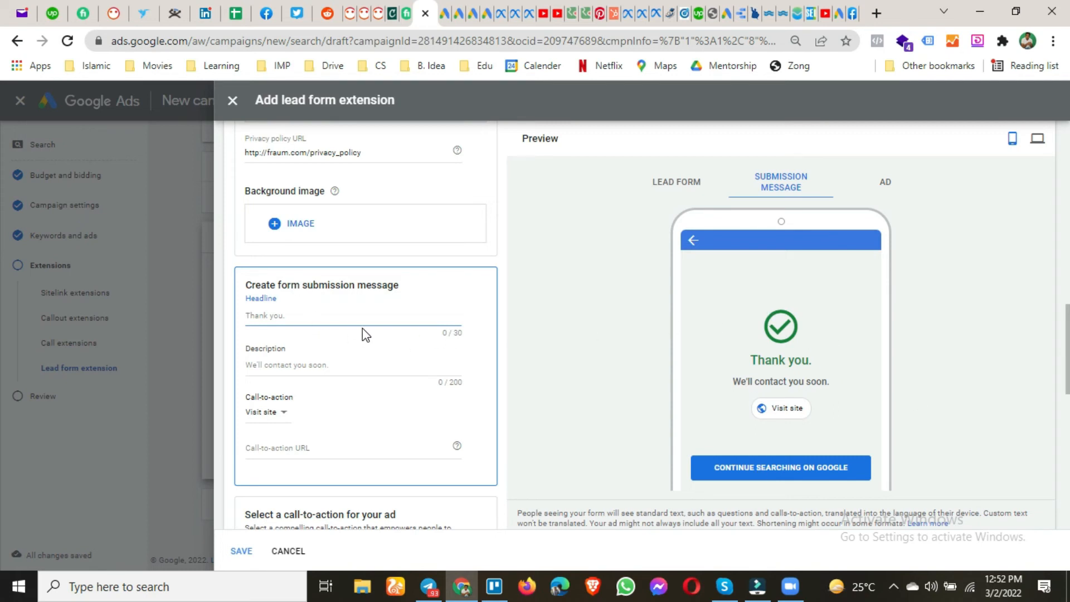
text(Thanks for Subm)
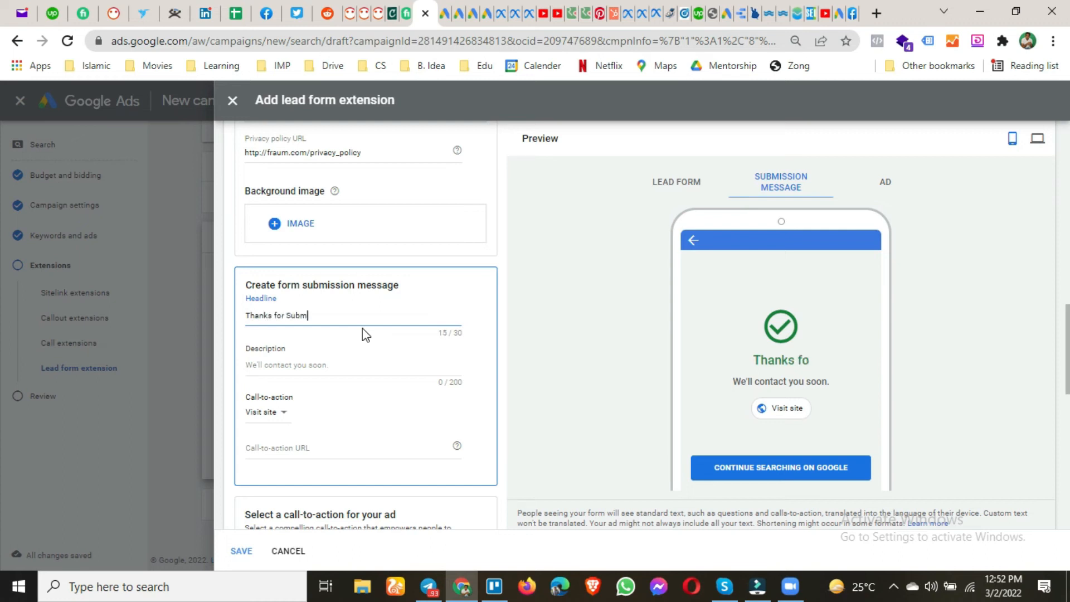
text(ission)
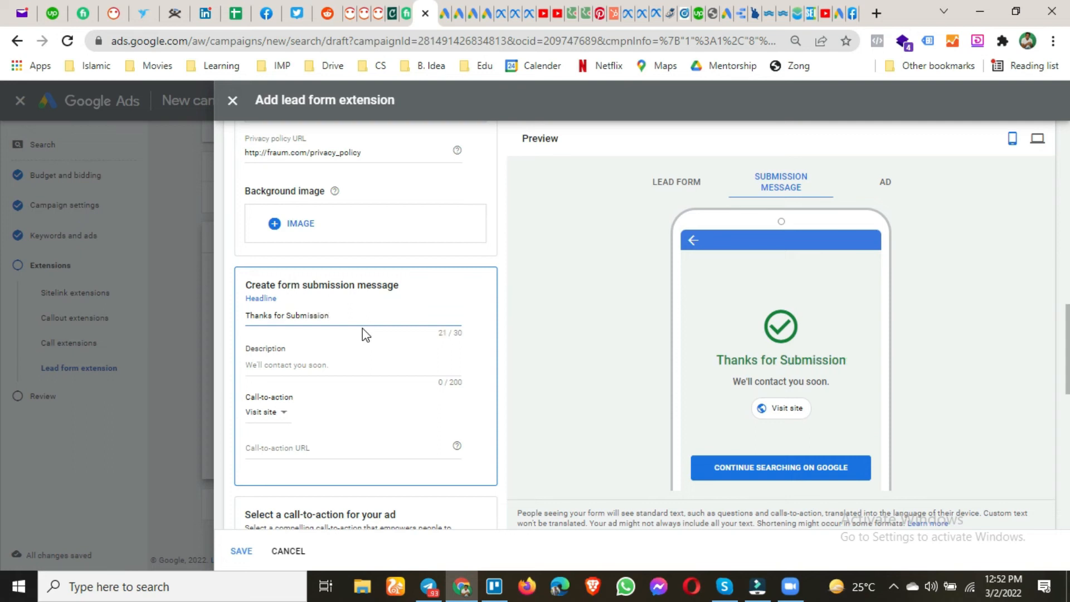
click(333, 363)
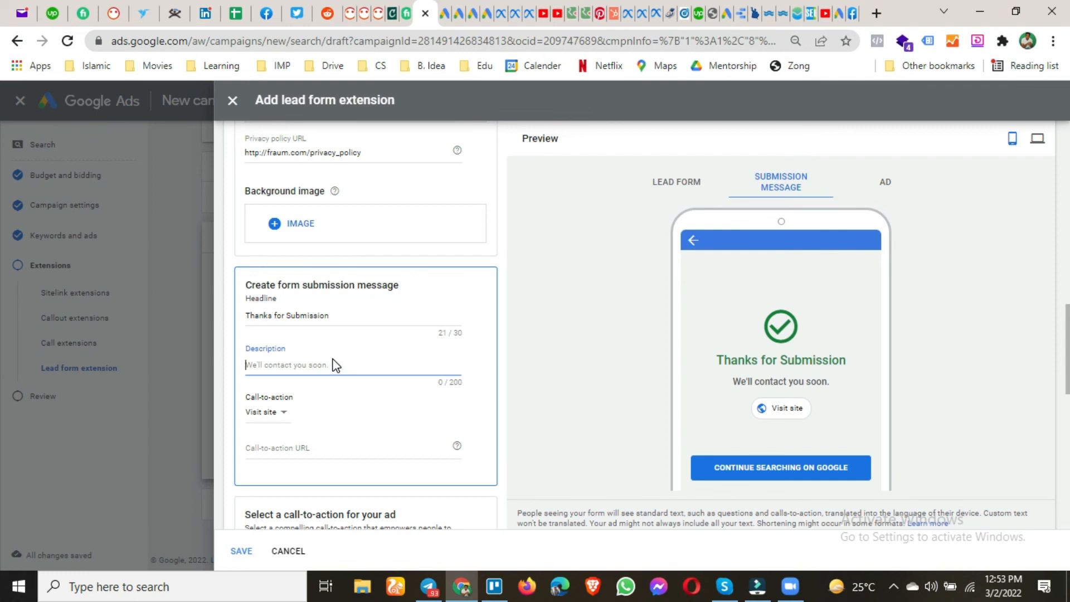
text(Our Team Will Contact You Soon.)
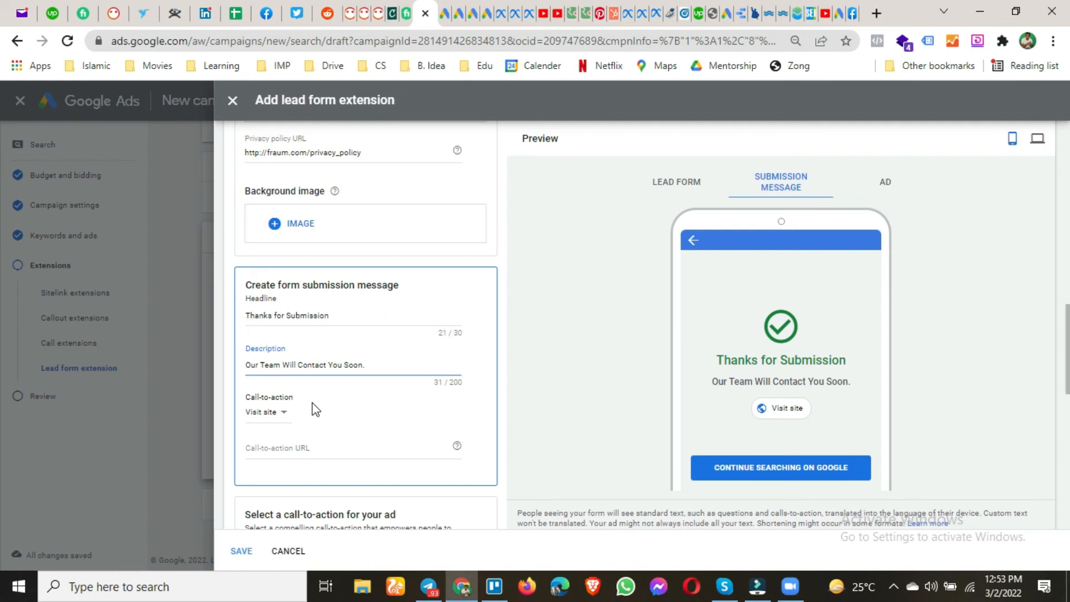
click(272, 414)
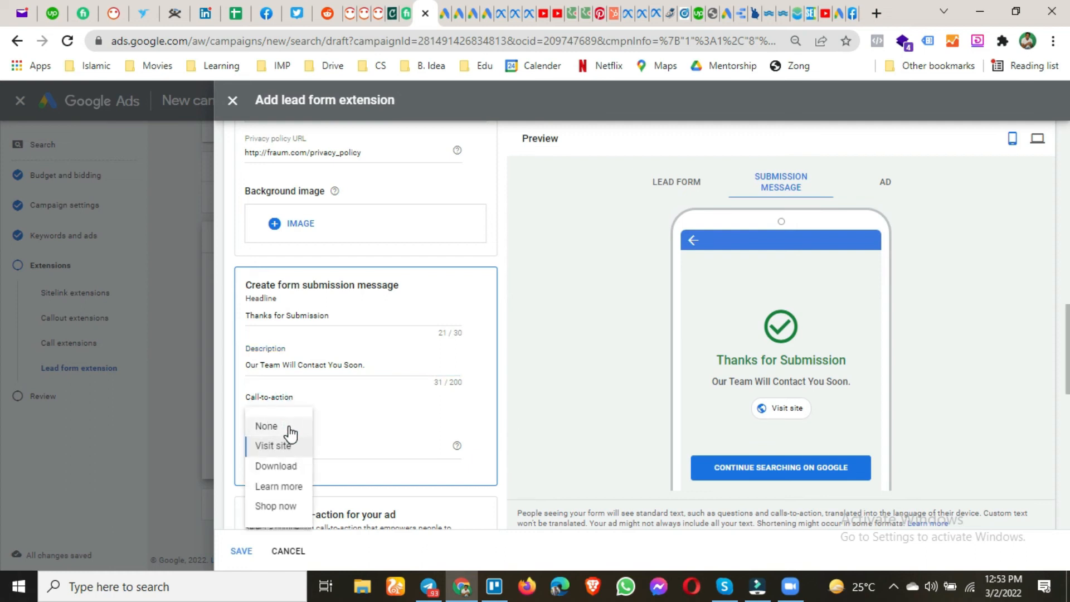
click(290, 428)
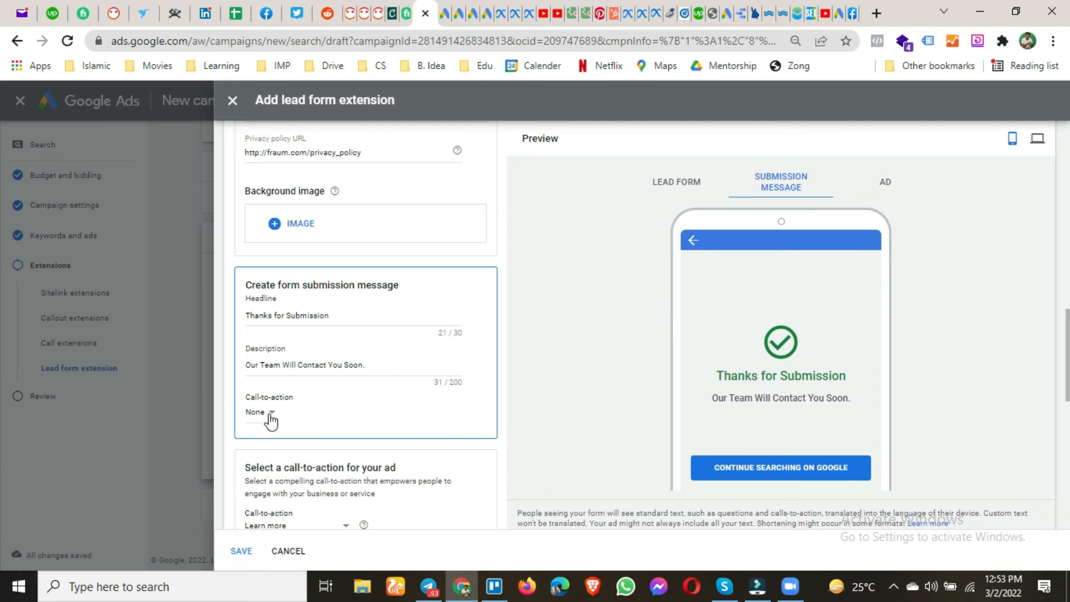
click(270, 417)
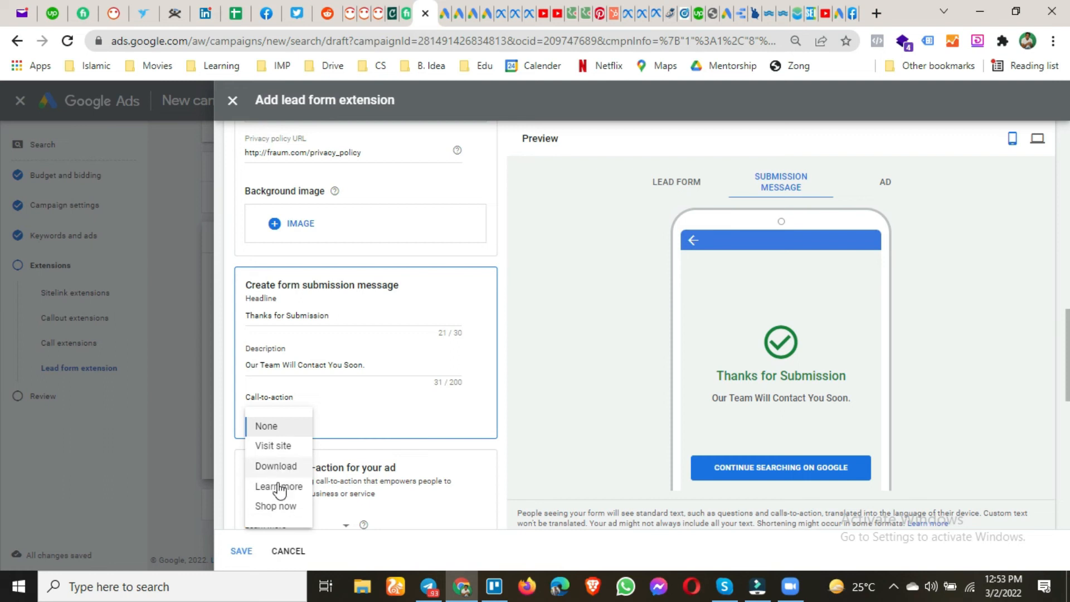
click(273, 446)
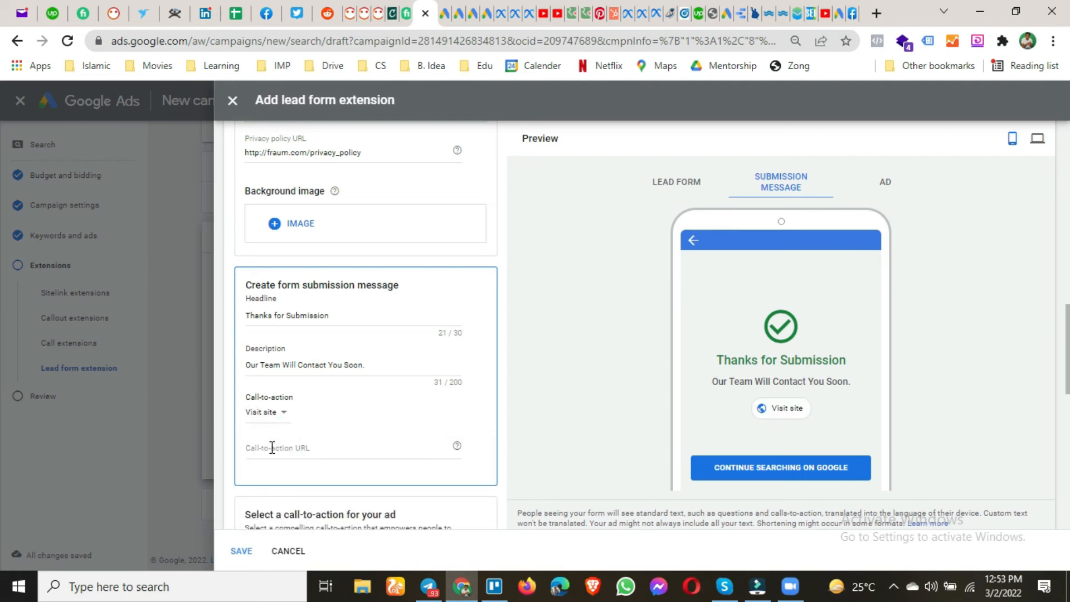
click(332, 449)
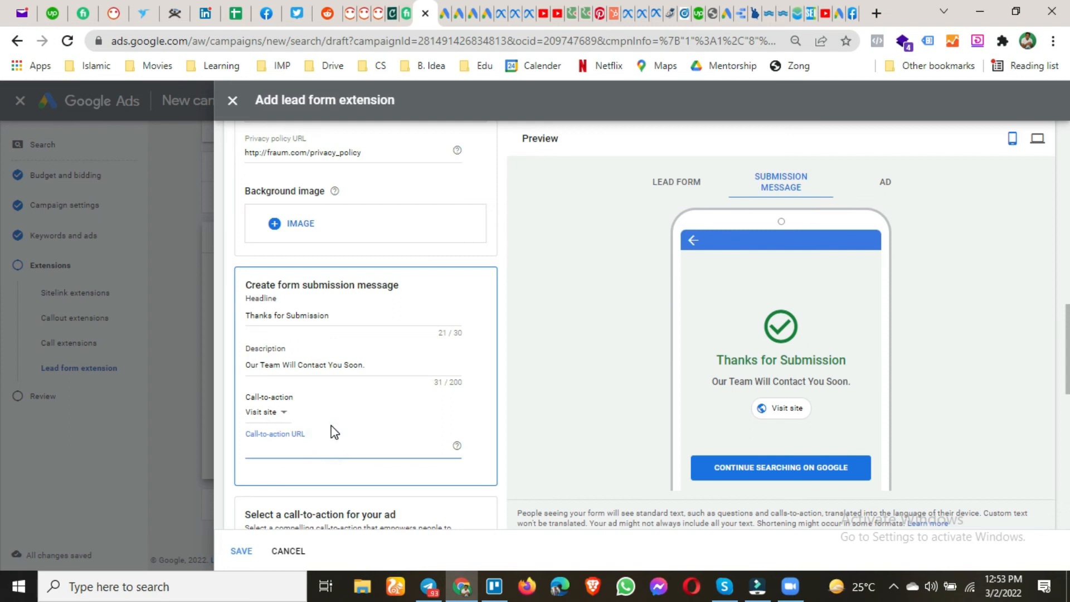
text(fraum.com)
click(488, 453)
- Set the ad's call-to-action to Request a demo with the description "Fill the form to learn more."
scroll(489, 457, down, 5)
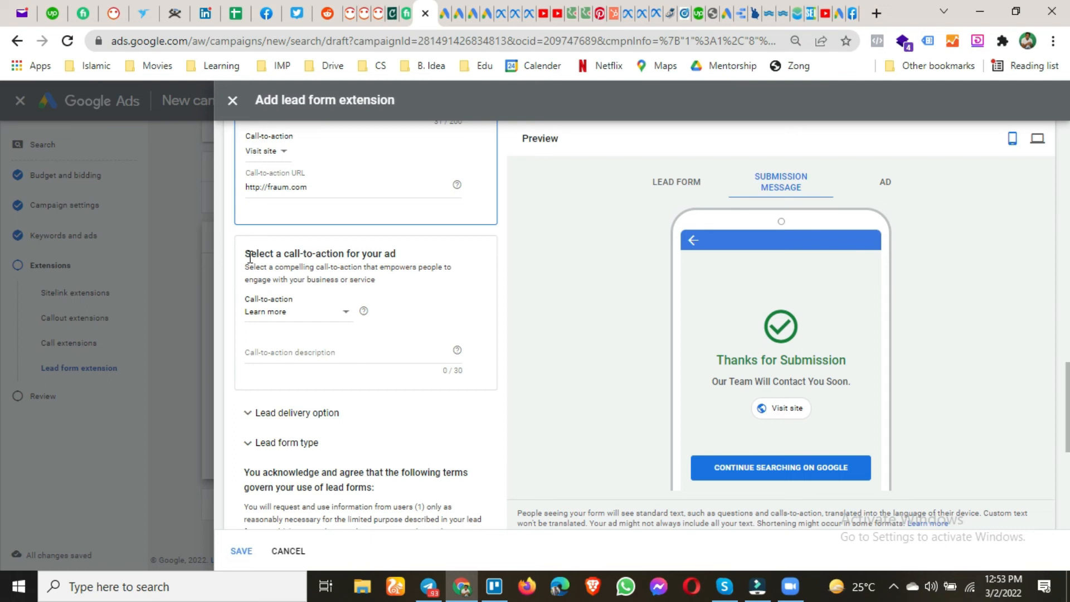
click(344, 317)
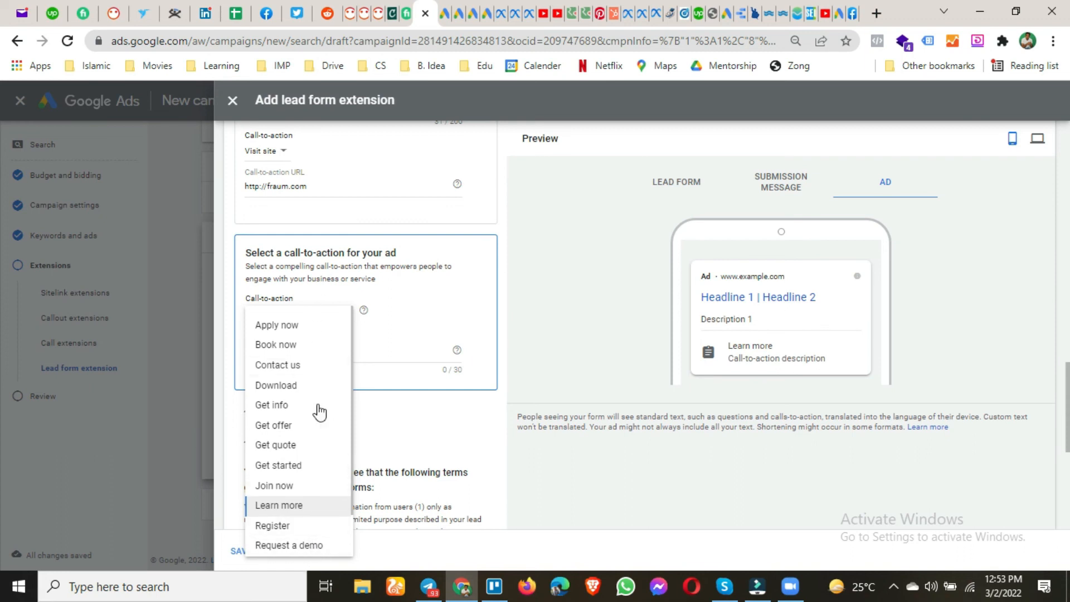
click(313, 545)
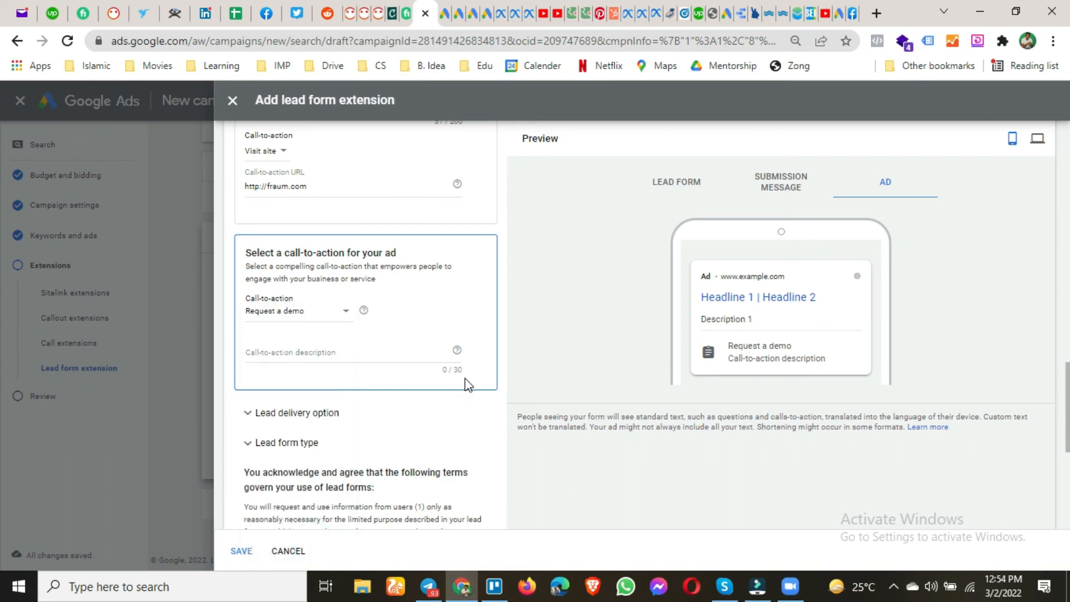
click(392, 350)
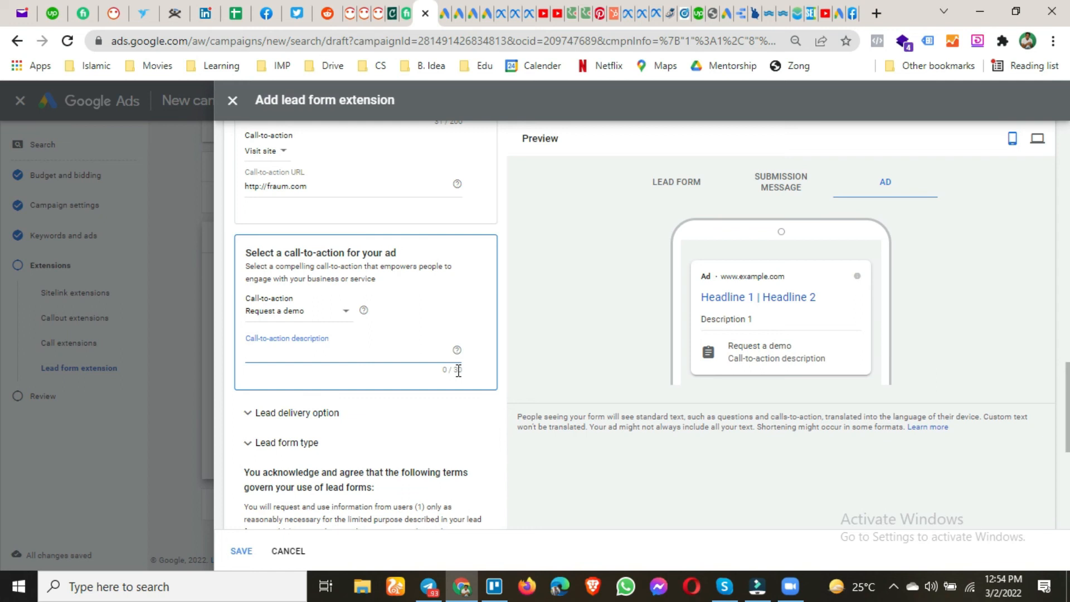
text(Fill the form so we will)
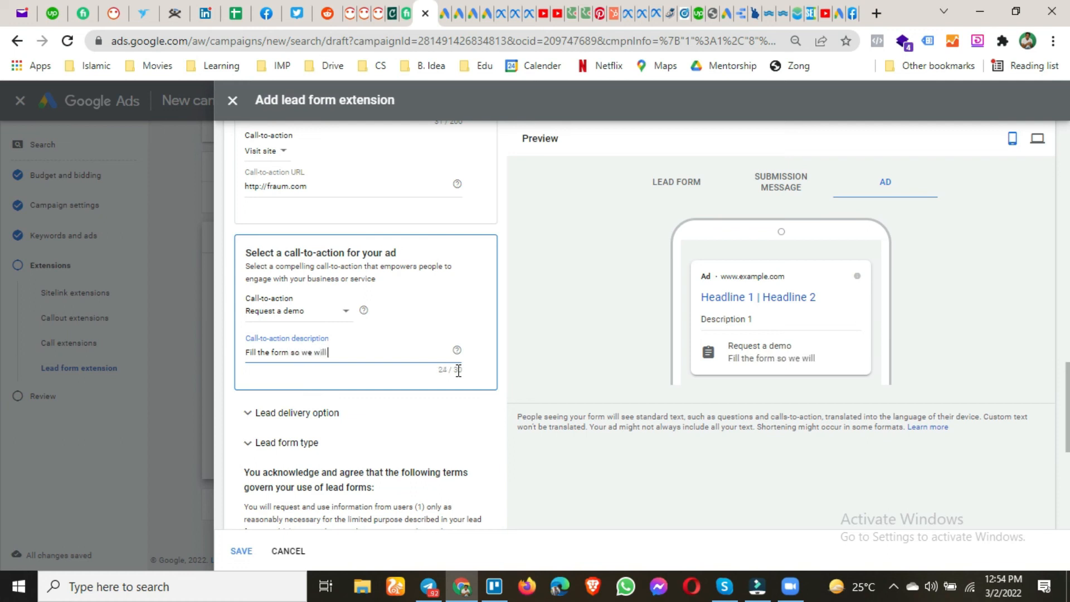
text( contact)
key(BackSpace)
key(BackSpace)
key(BackSpace)
key(BackSpace)
key(BackSpace)
key(BackSpace)
key(BackSpace)
key(BackSpace)
key(BackSpace)
key(BackSpace)
key(BackSpace)
key(BackSpace)
key(BackSpace)
key(BackSpace)
key(BackSpace)
key(BackSpace)
key(BackSpace)
key(BackSpace)
key(BackSpace)
key(BackSpace)
key(BackSpace)
key(BackSpace)
text(ill the )
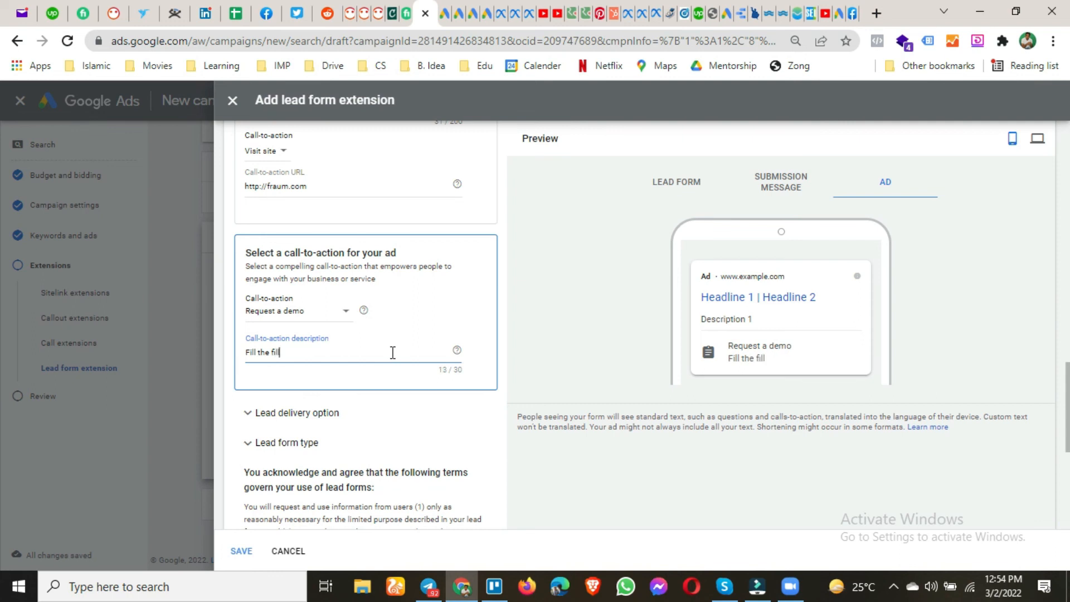
text(form,)
key(ctrl+a)
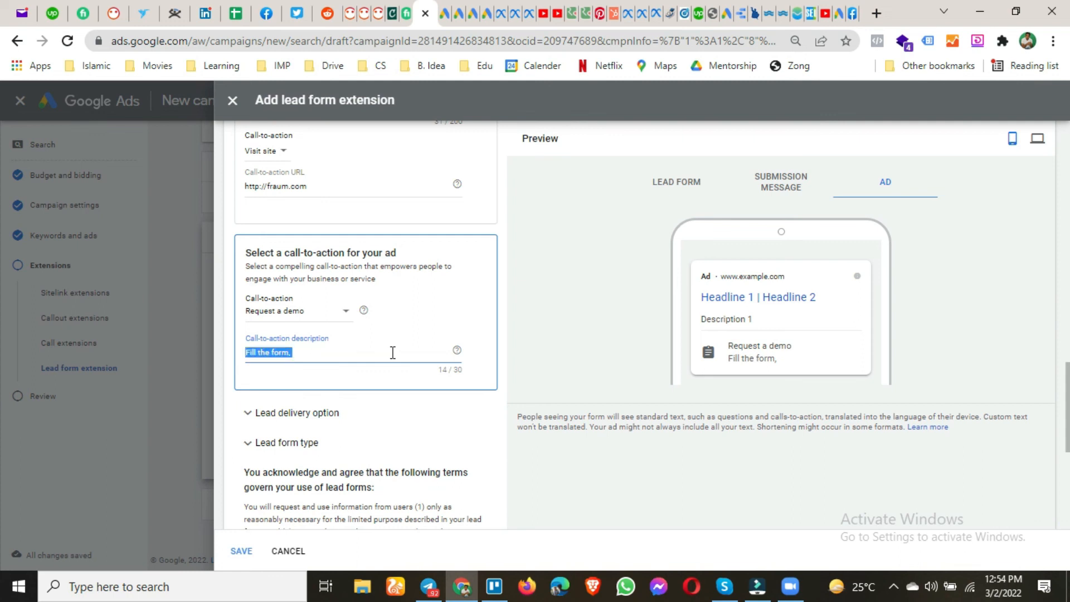
click(393, 352)
text(earn more.)
scroll(366, 371, down, 2)
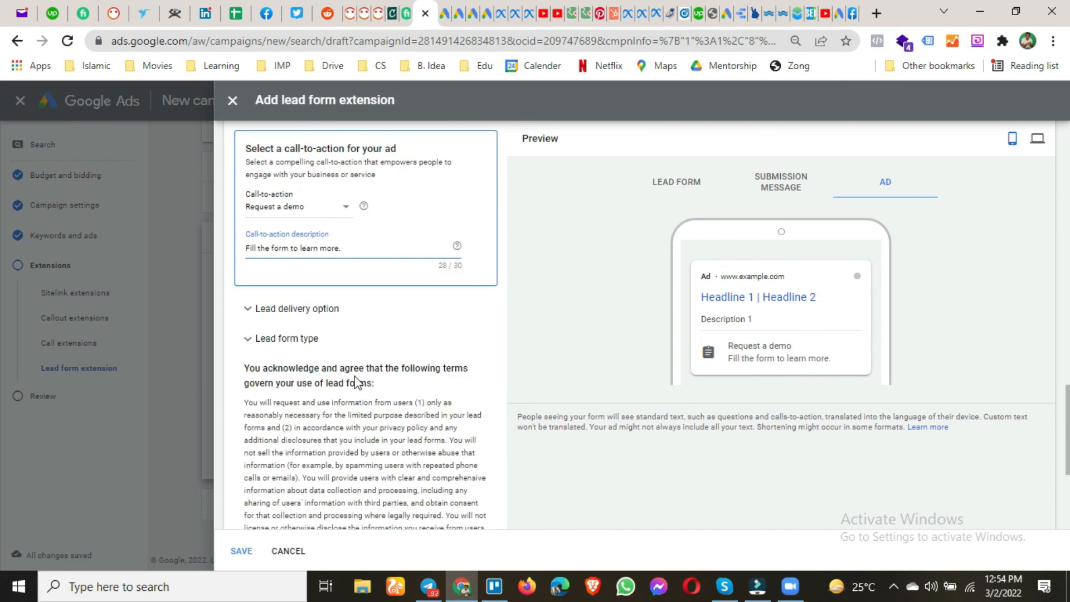
- Examine the lead form's delivery options, including lead downloads and the optional webhook integration fields
click(243, 308)
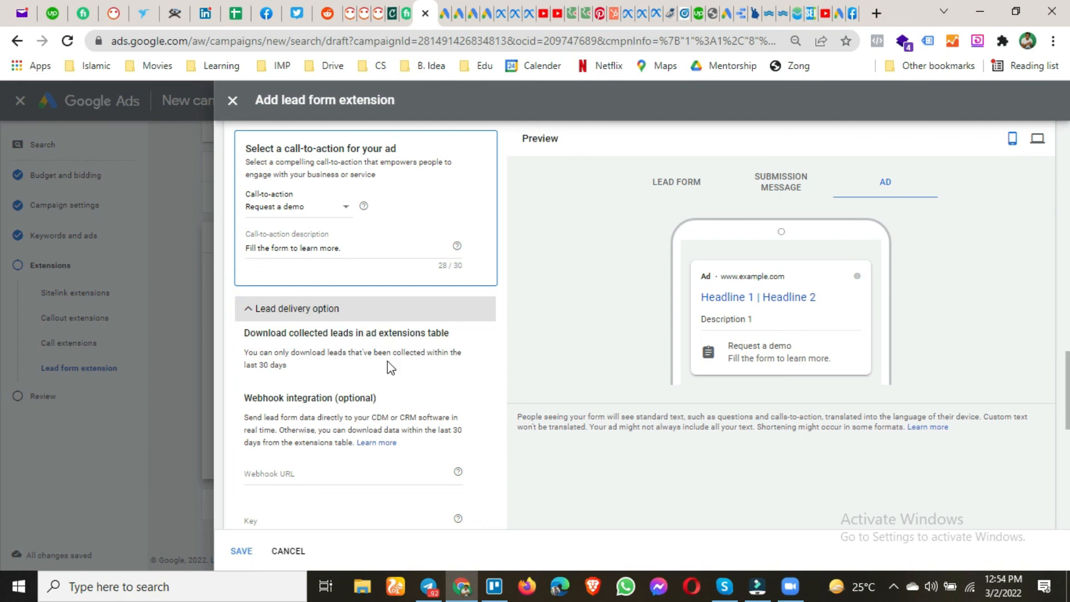
scroll(366, 340, down, 2)
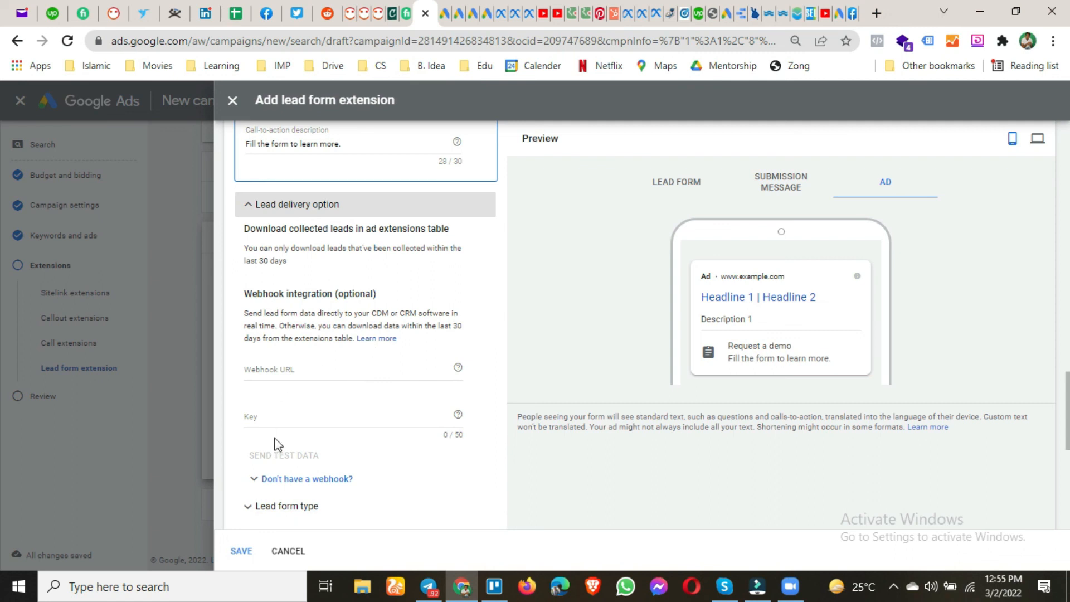
click(249, 206)
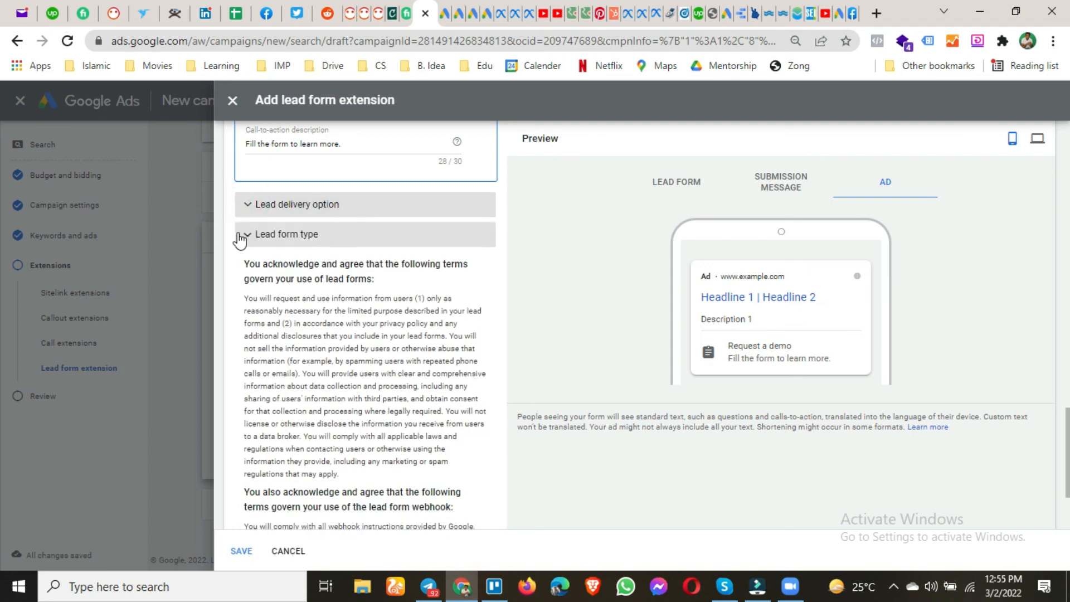
- Review the lead form type options and select More volume for the lead form
scroll(410, 377, down, 3)
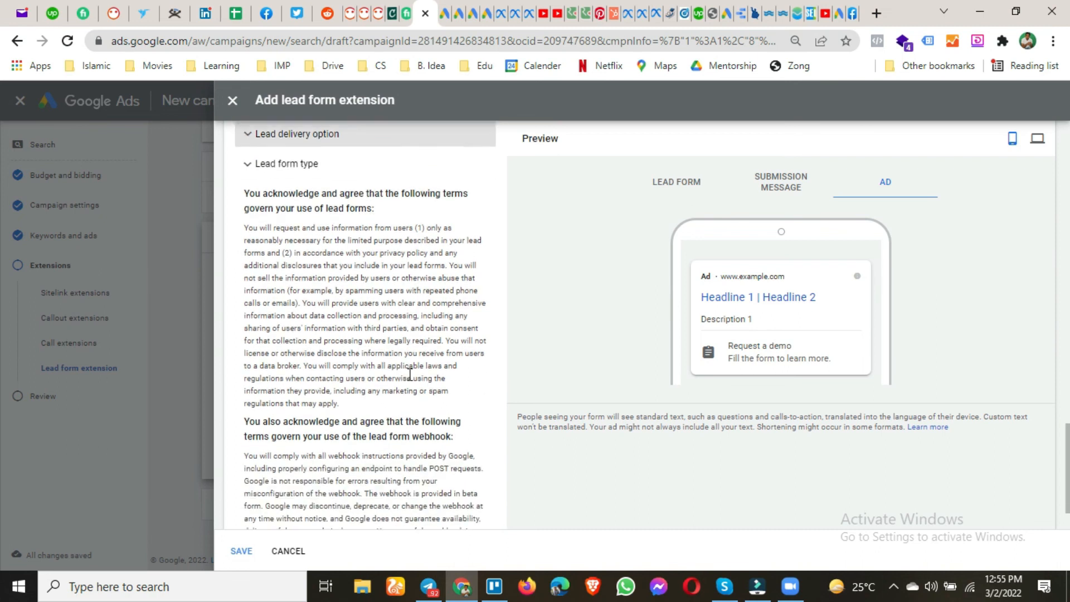
scroll(403, 395, up, 5)
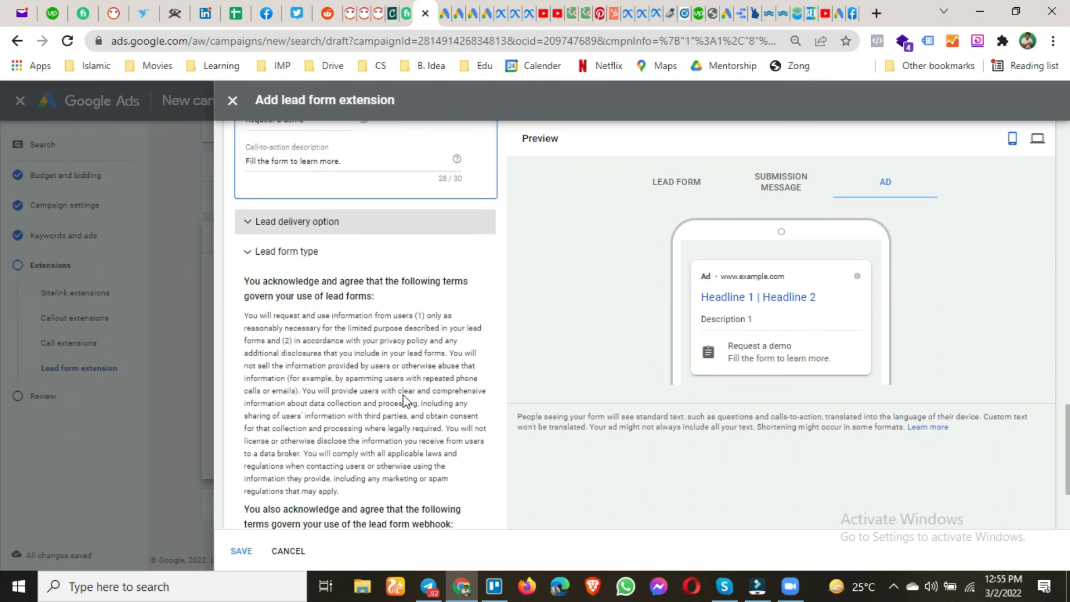
click(259, 412)
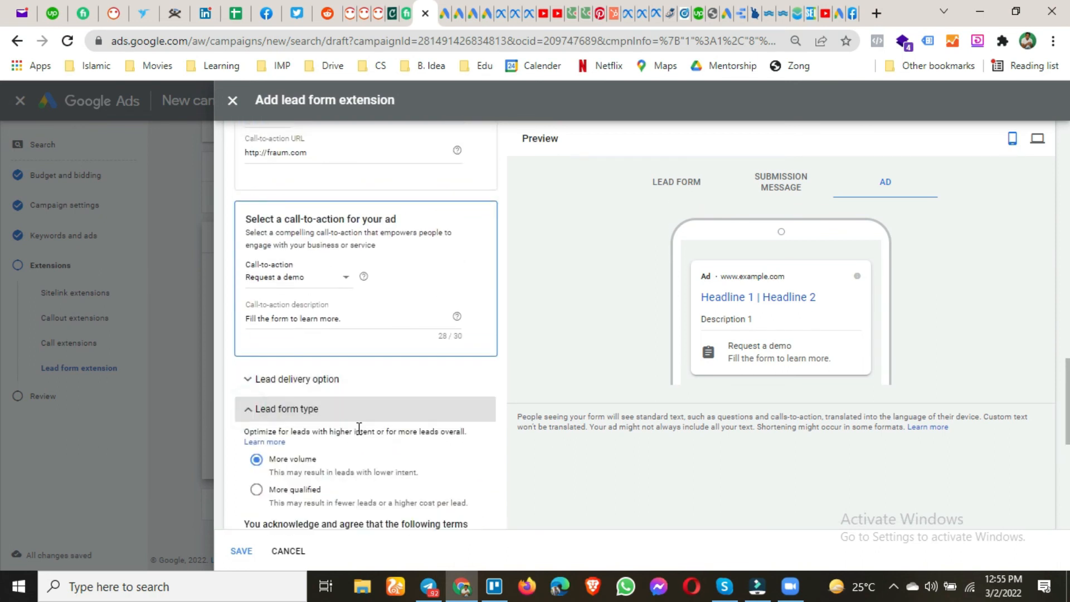
scroll(315, 346, down, 3)
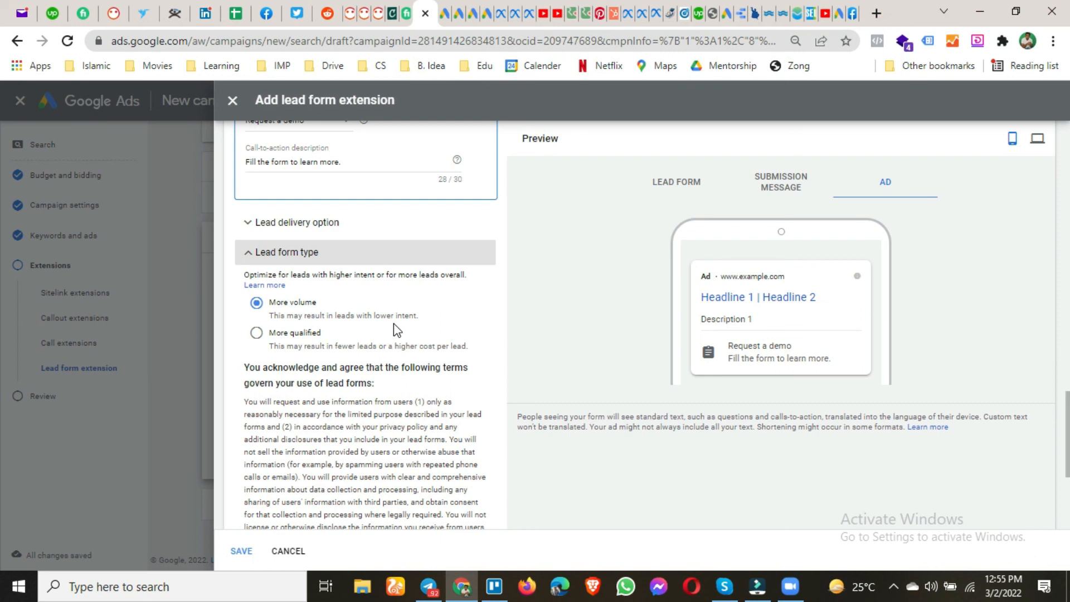
click(290, 334)
click(256, 307)
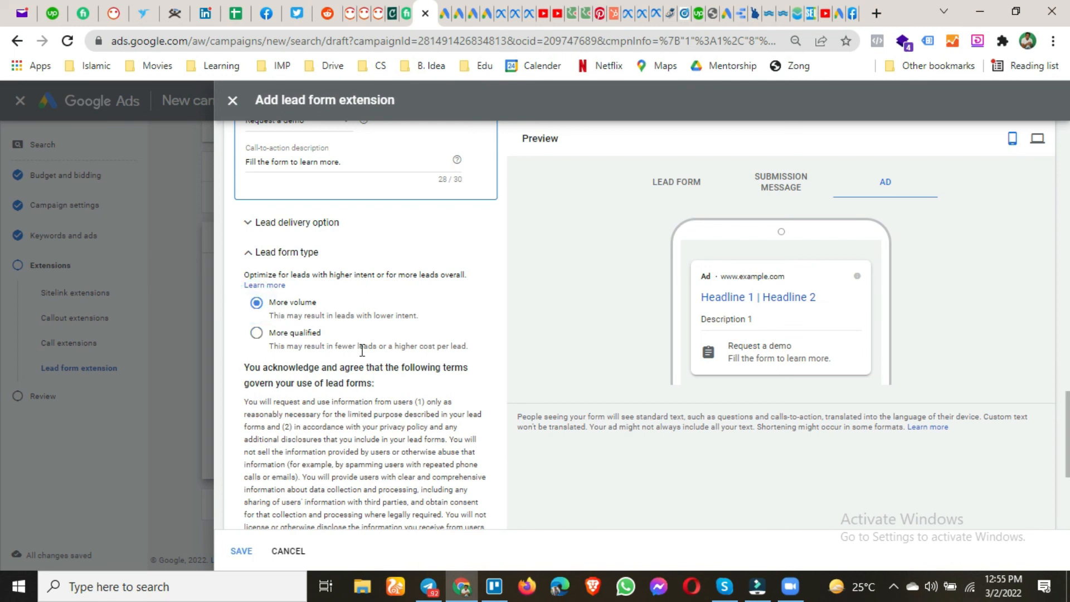
click(253, 256)
click(251, 259)
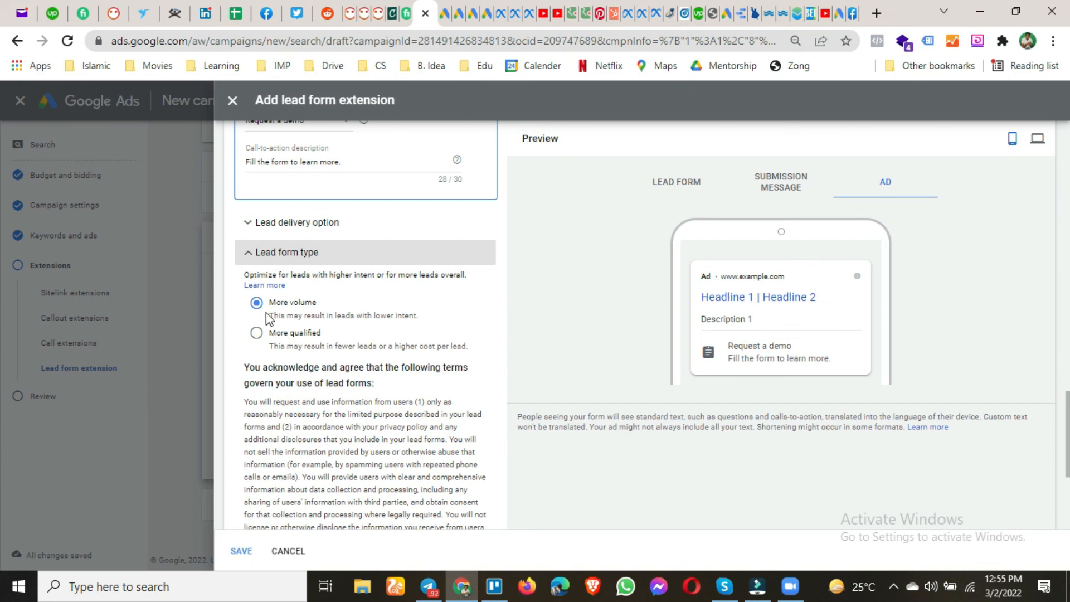
- Close the lead form type settings and save the lead form extension
click(245, 254)
scroll(360, 363, down, 3)
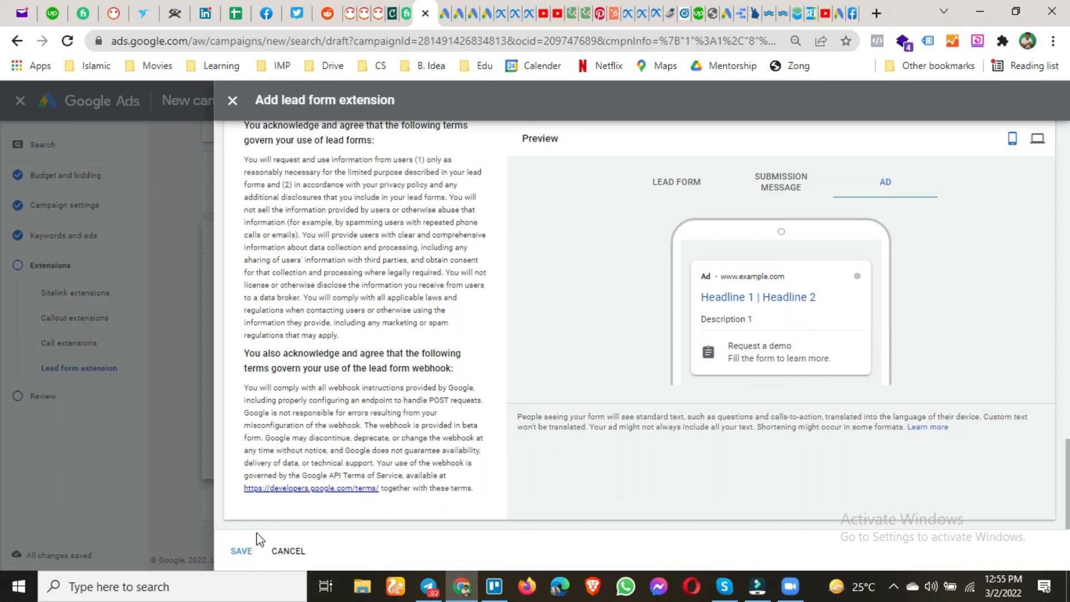
click(246, 552)
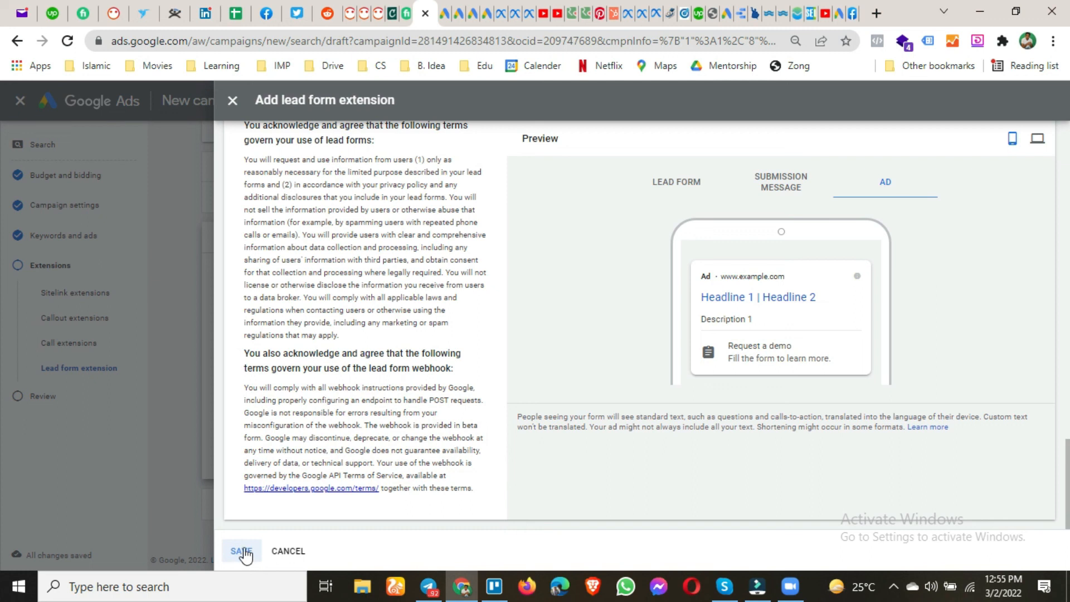